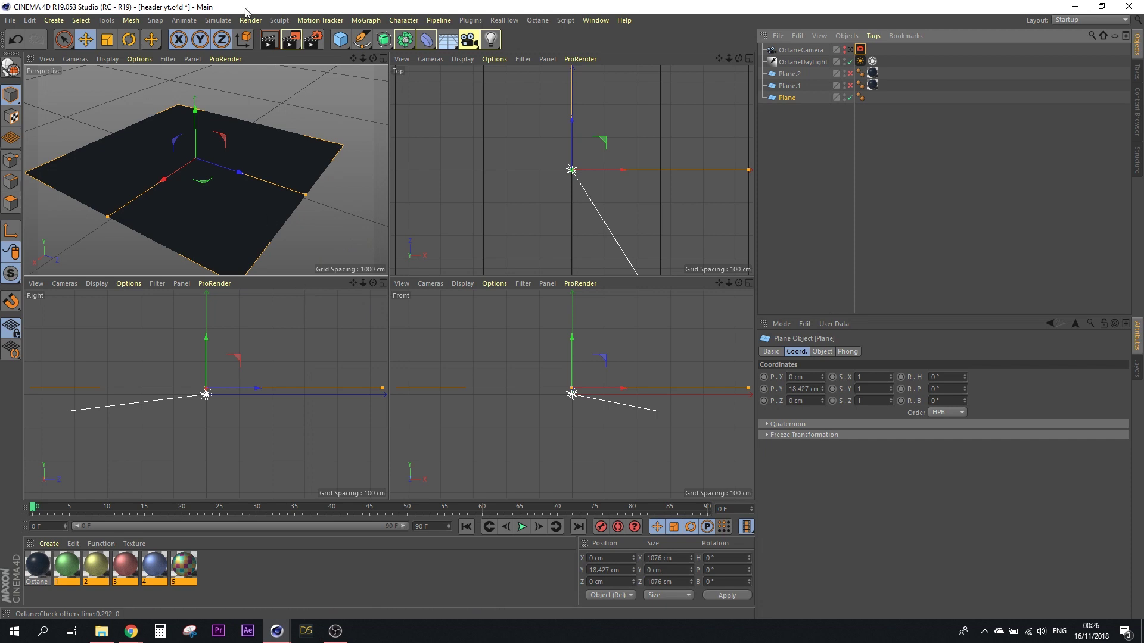
Step: Orbit the view and delete the original Plane object from the scene
{"action": "left_click_drag", "start_coordinate": [375, 60], "coordinate": [393, 62]}
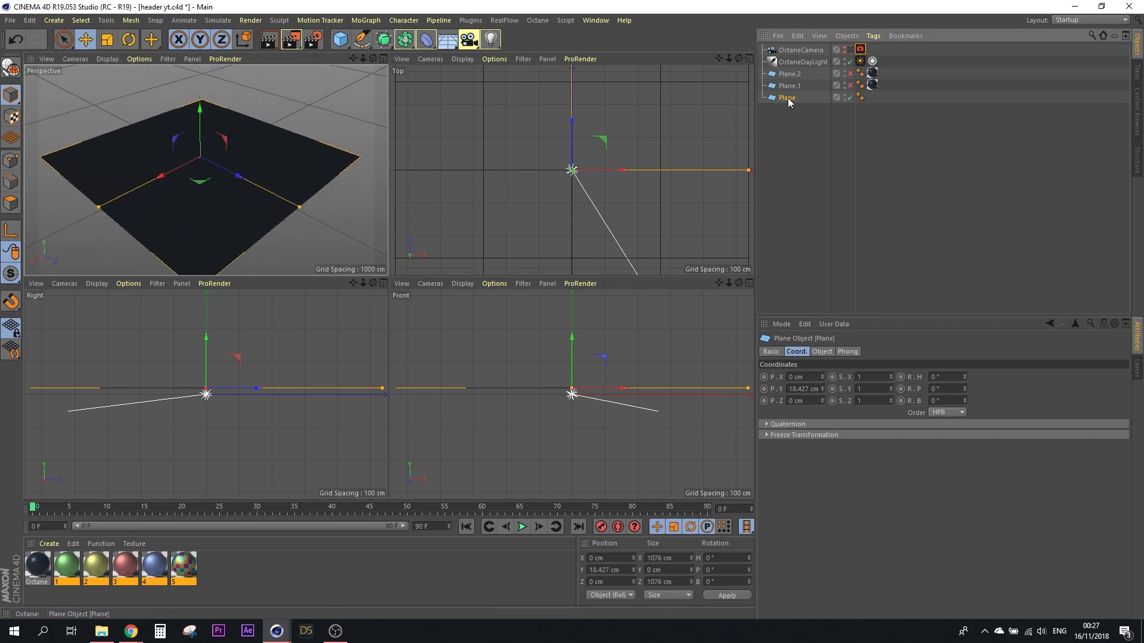
{"action": "key", "text": "Delete"}
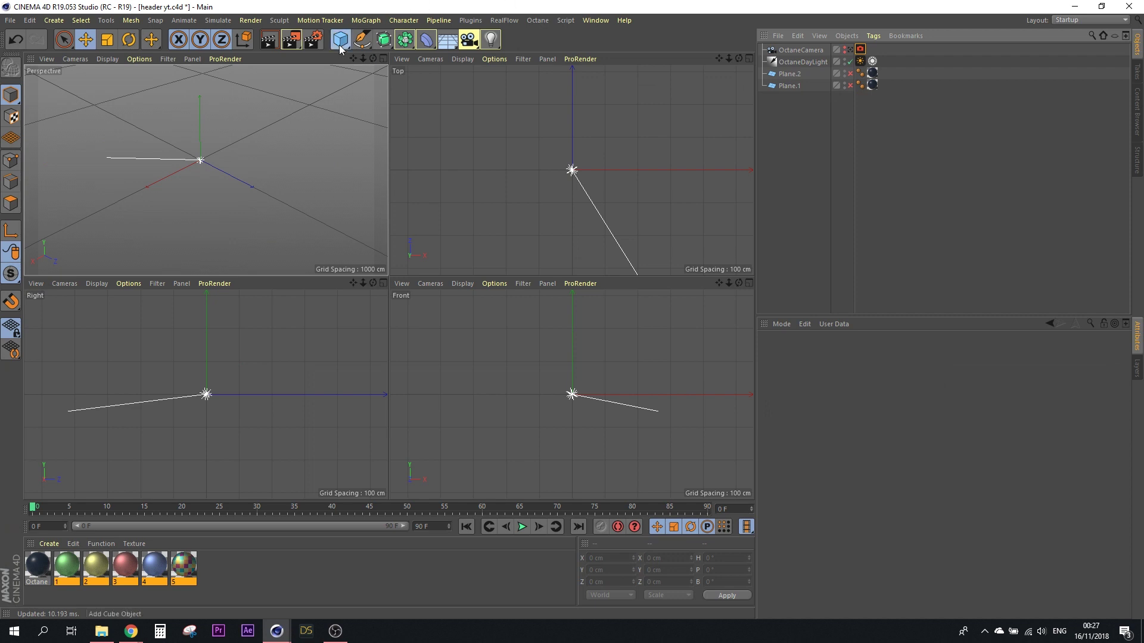
Step: Add a new Plane primitive and scale it up to about 958 cm square
{"action": "left_click", "coordinate": [339, 44]}
{"action": "left_click", "coordinate": [454, 80]}
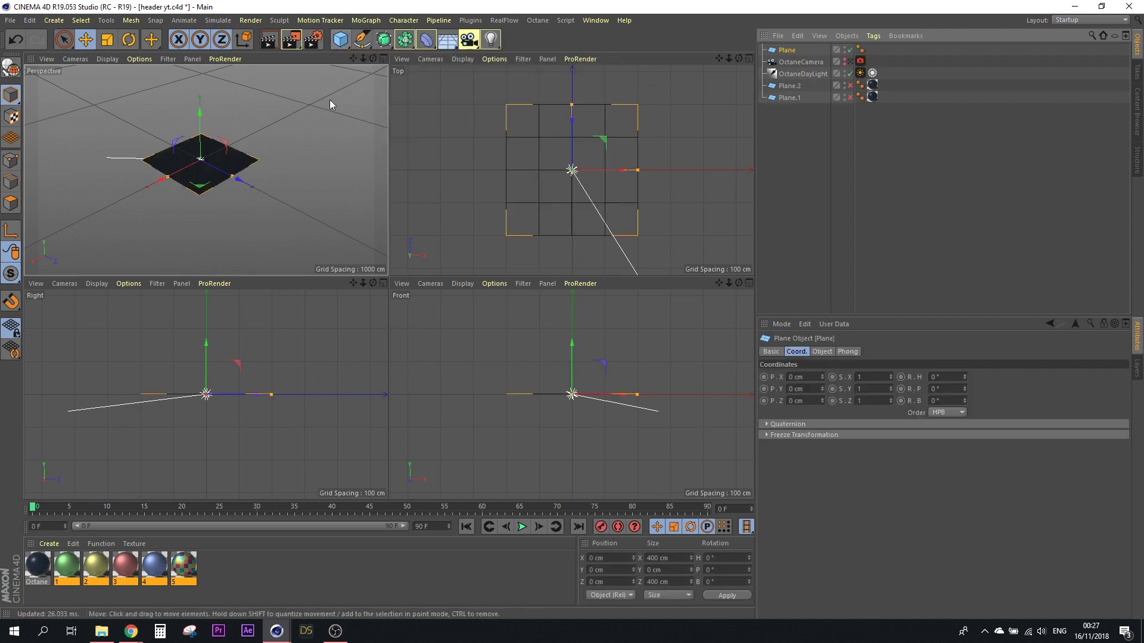
{"action": "key", "text": "t"}
{"action": "left_click_drag", "start_coordinate": [289, 144], "coordinate": [381, 146]}
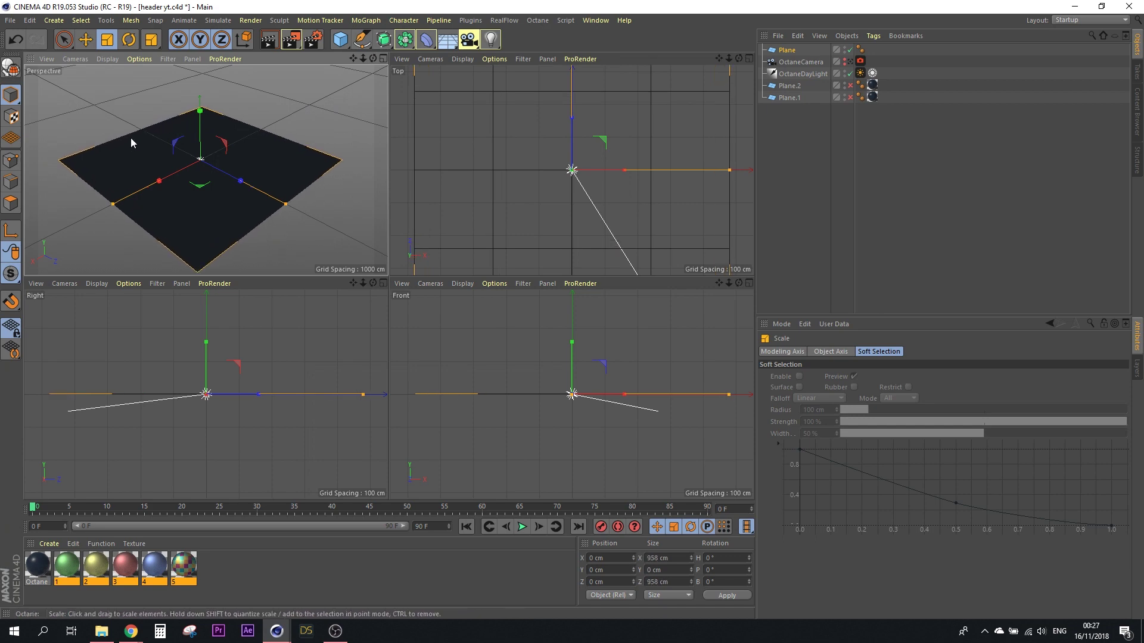
{"action": "left_click", "coordinate": [86, 39]}
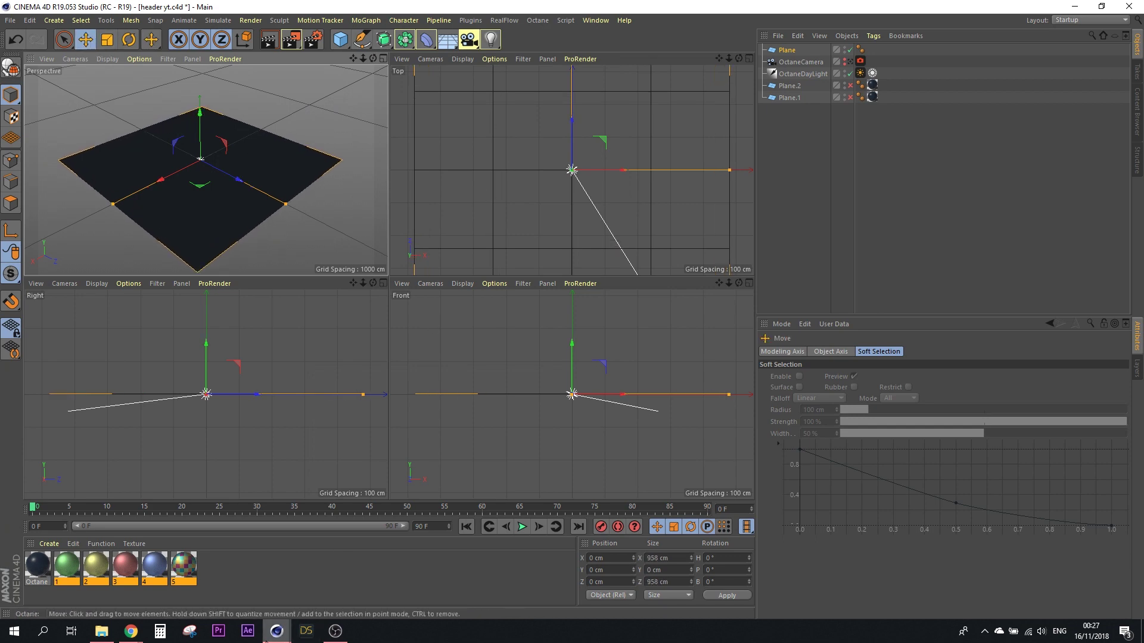
Step: Add an Octane Scatter object from the Live Viewer's Objects menu
{"action": "left_click", "coordinate": [320, 592]}
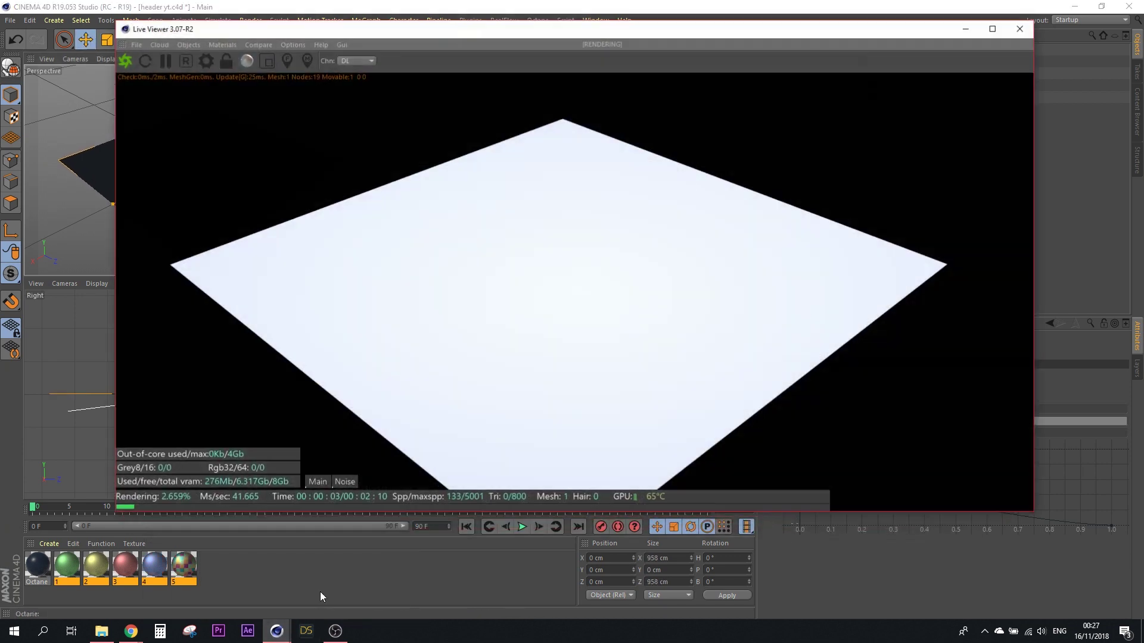
{"action": "left_click", "coordinate": [189, 44]}
{"action": "left_click", "coordinate": [195, 140]}
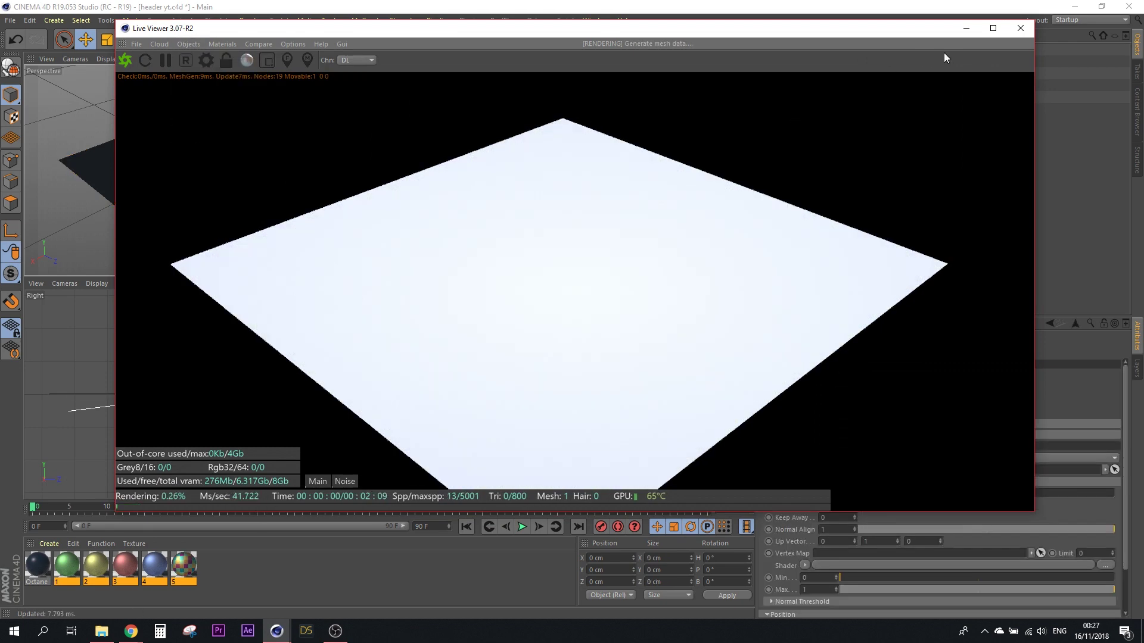
{"action": "left_click", "coordinate": [965, 28]}
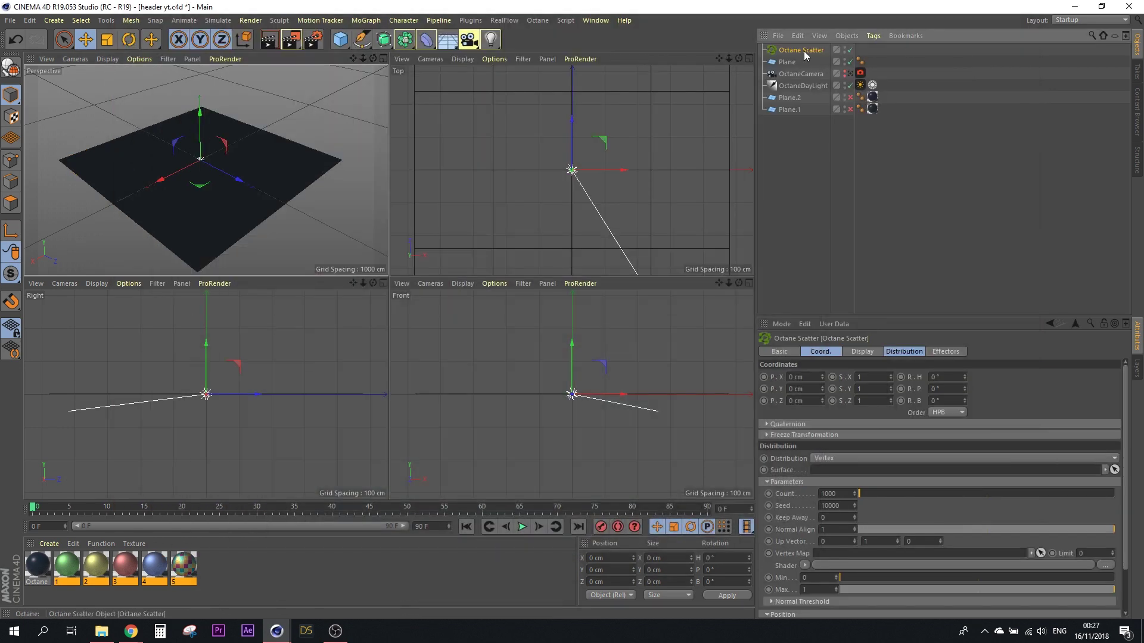
Step: Set the Octane Scatter distribution to Surface and link the Plane as its surface
{"action": "left_click", "coordinate": [845, 459]}
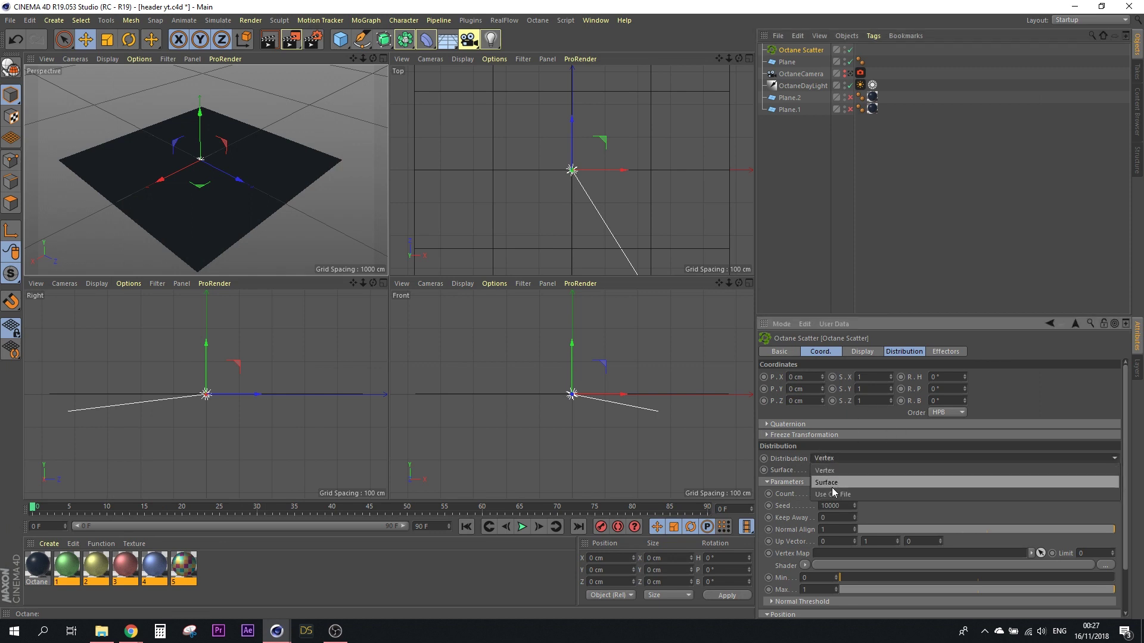
{"action": "left_click", "coordinate": [832, 483]}
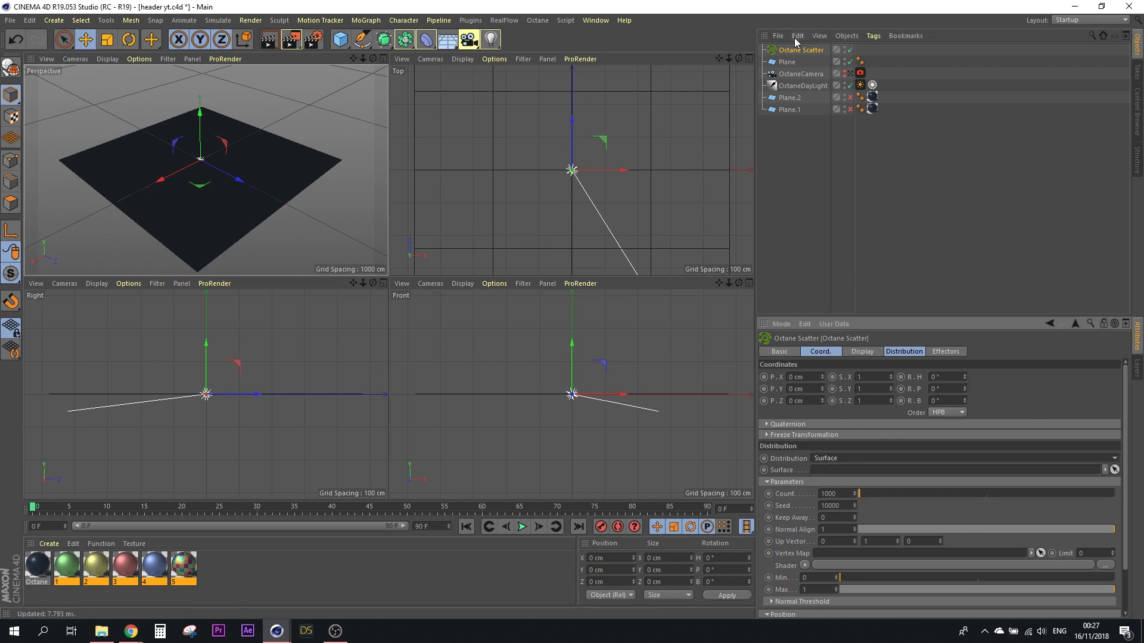
{"action": "left_click", "coordinate": [790, 63]}
{"action": "left_click_drag", "start_coordinate": [790, 66], "coordinate": [848, 375]}
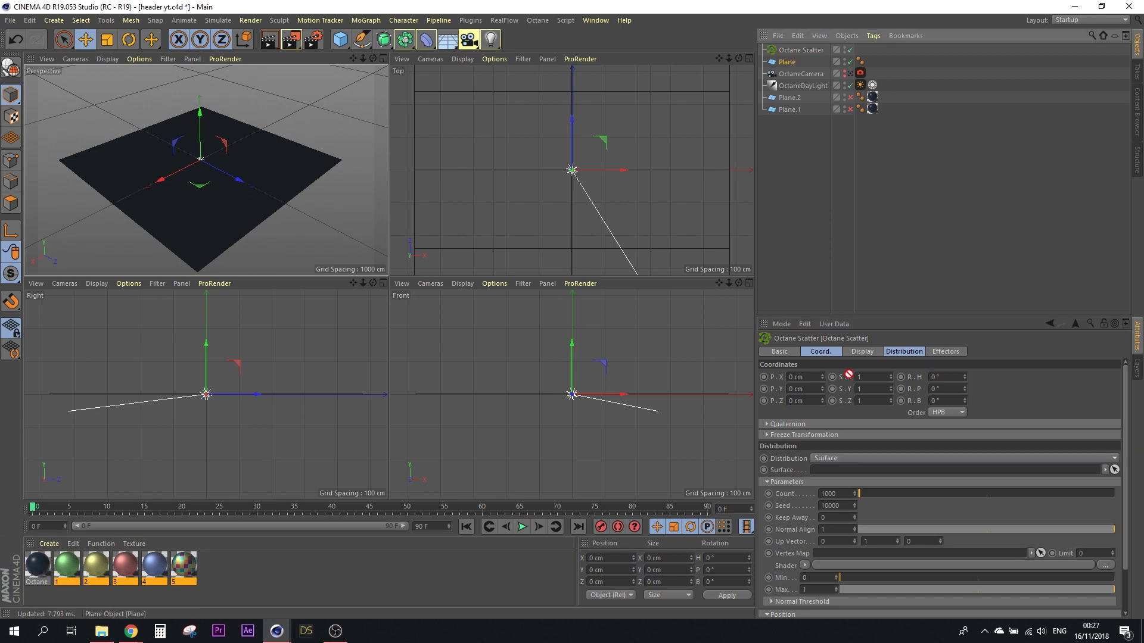
{"action": "left_click_drag", "start_coordinate": [849, 480], "coordinate": [847, 471]}
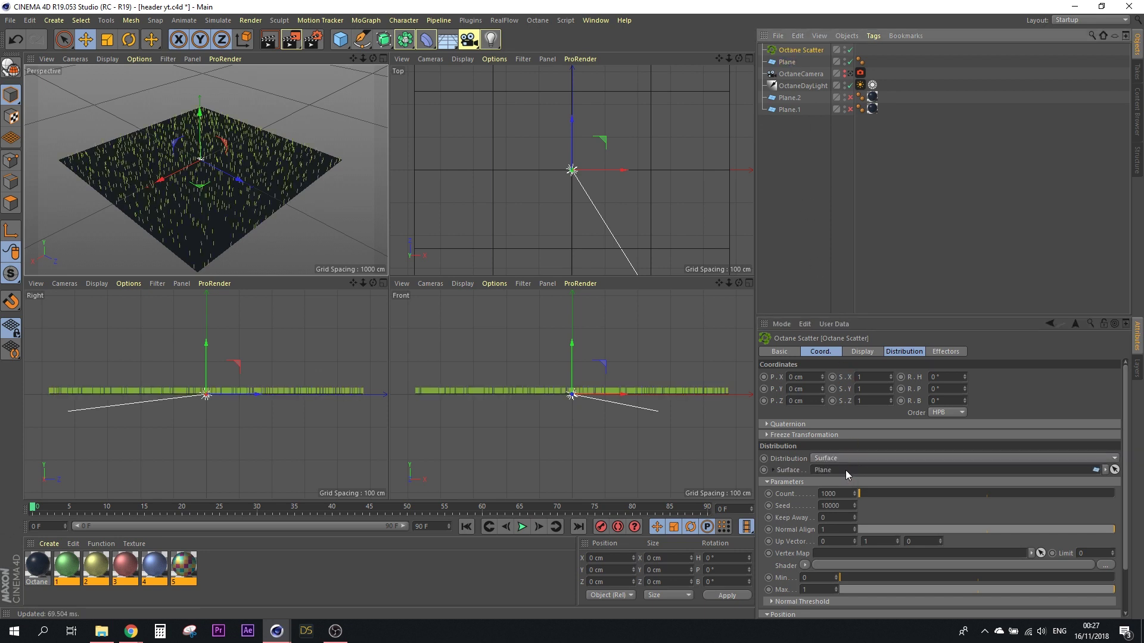
Step: Check the scattered render in the Live Viewer, then add a new Cube primitive
{"action": "left_click", "coordinate": [343, 575]}
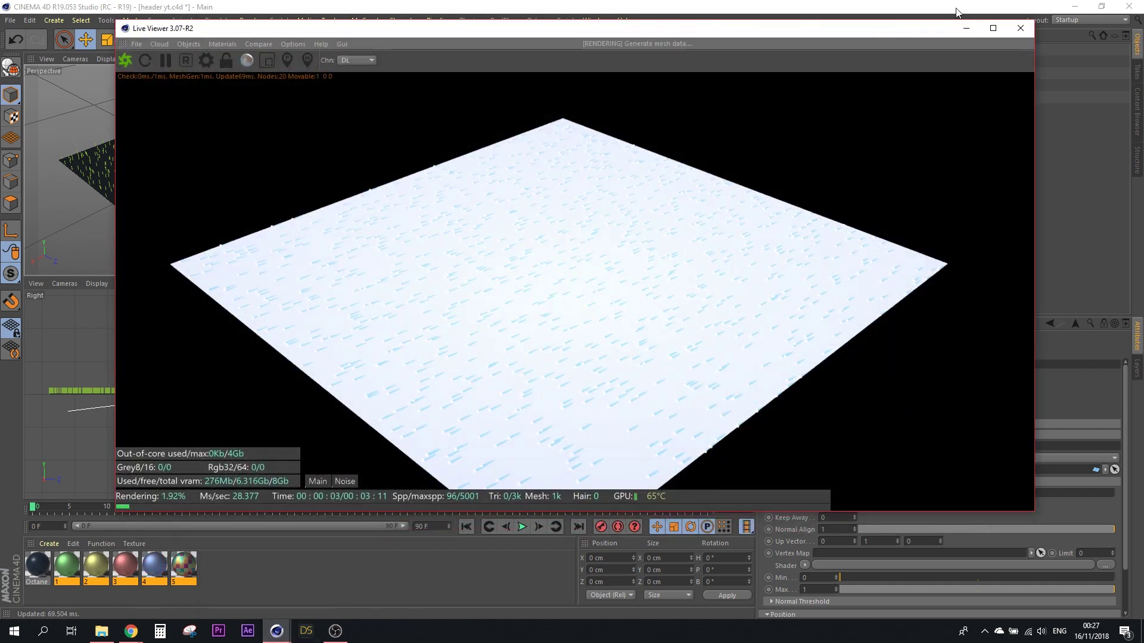
{"action": "left_click", "coordinate": [966, 28]}
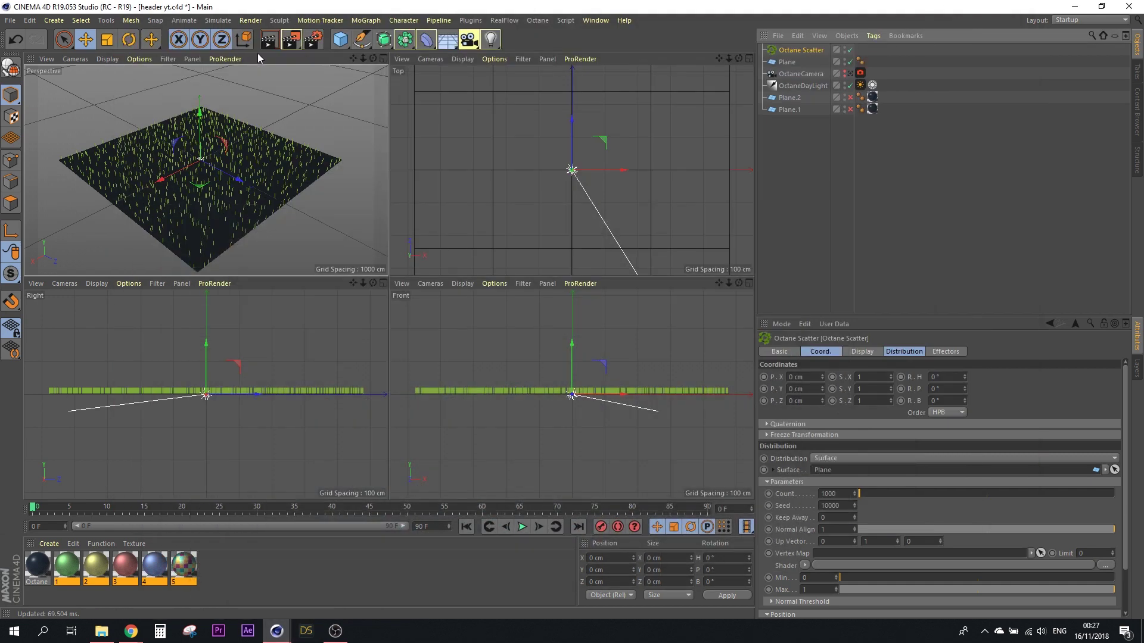
{"action": "left_click", "coordinate": [340, 39]}
{"action": "left_click", "coordinate": [417, 54]}
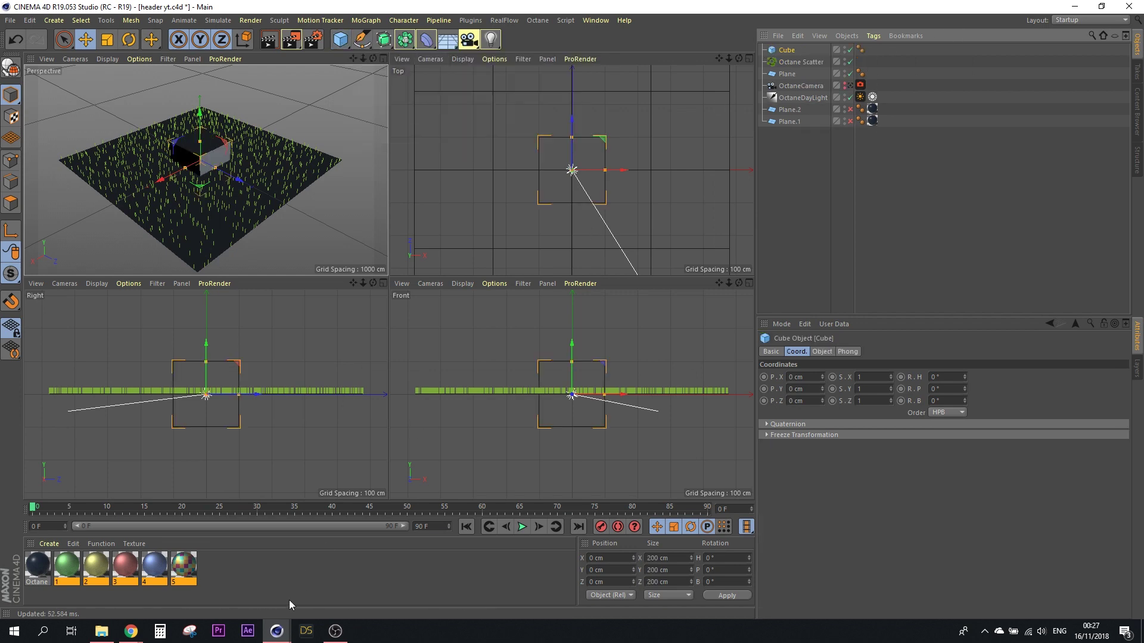
Step: Set the Cube's Size X and Size Z to 1 cm, leaving it 200 cm tall
{"action": "left_click", "coordinate": [336, 631]}
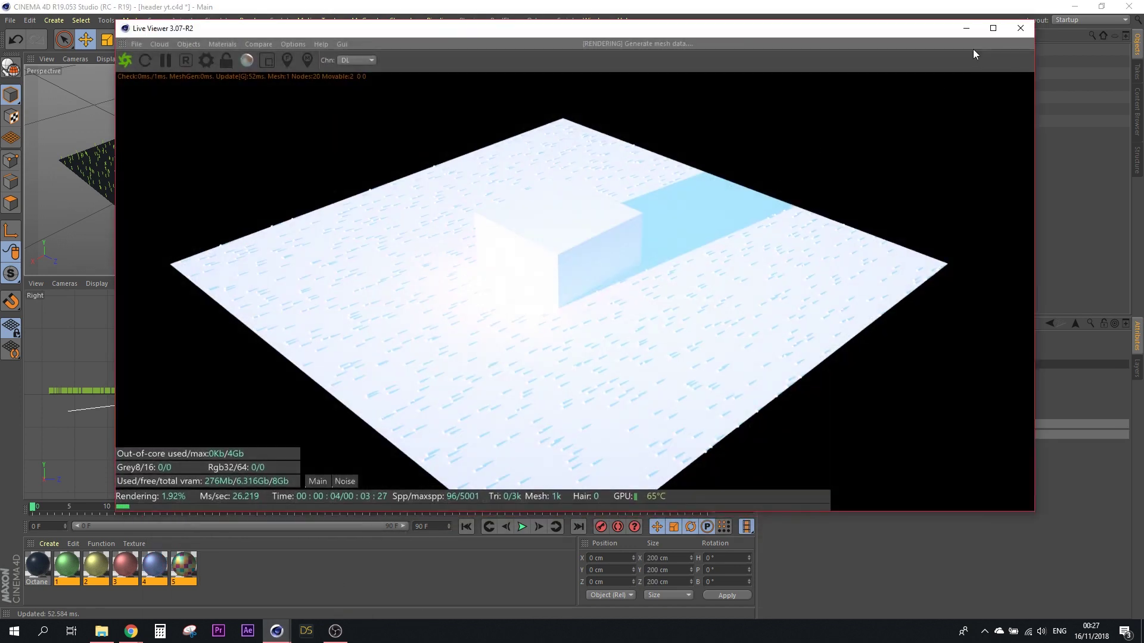
{"action": "left_click", "coordinate": [969, 30]}
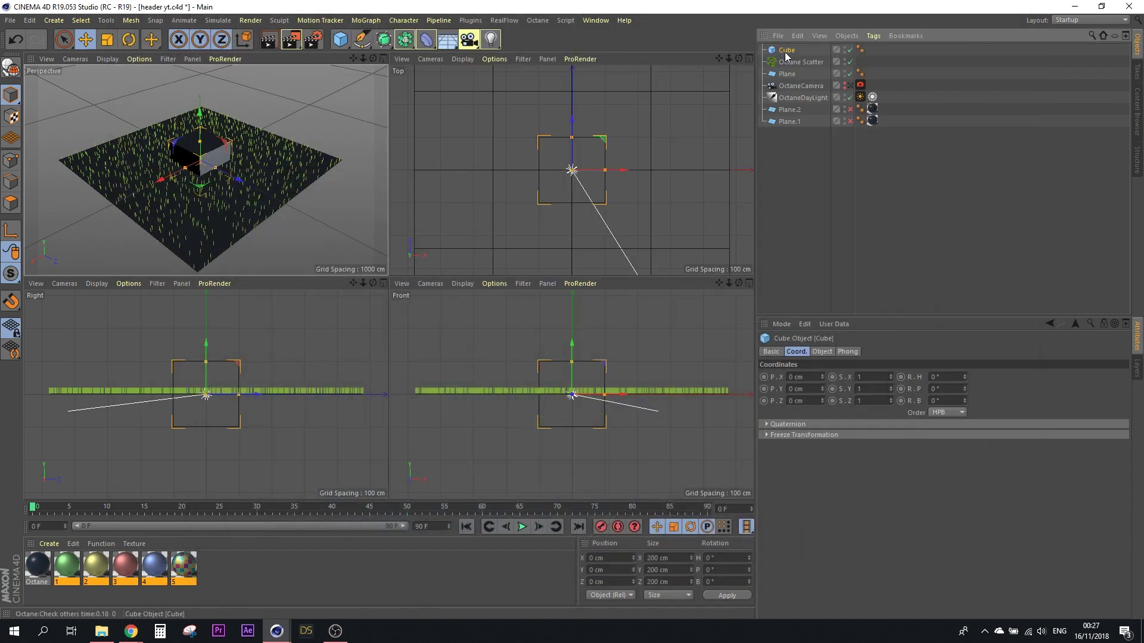
{"action": "left_click", "coordinate": [823, 352]}
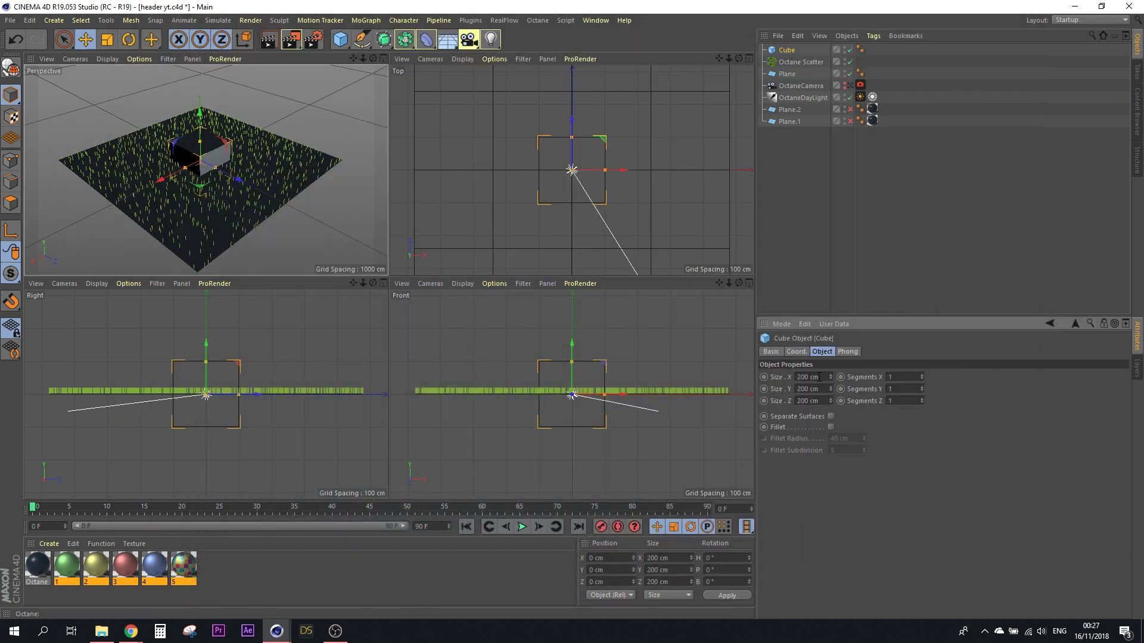
{"action": "double_click", "coordinate": [816, 377]}
{"action": "type", "text": "1"}
{"action": "key", "text": "Tab"}
{"action": "key", "text": "Tab"}
{"action": "type", "text": "1"}
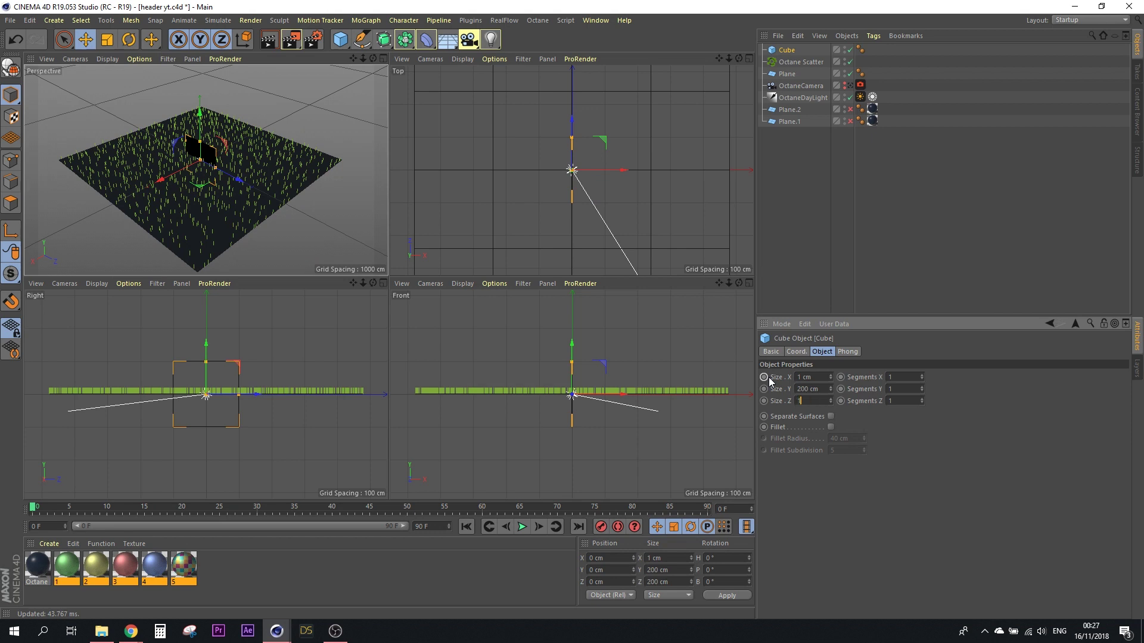
{"action": "key", "text": "Return"}
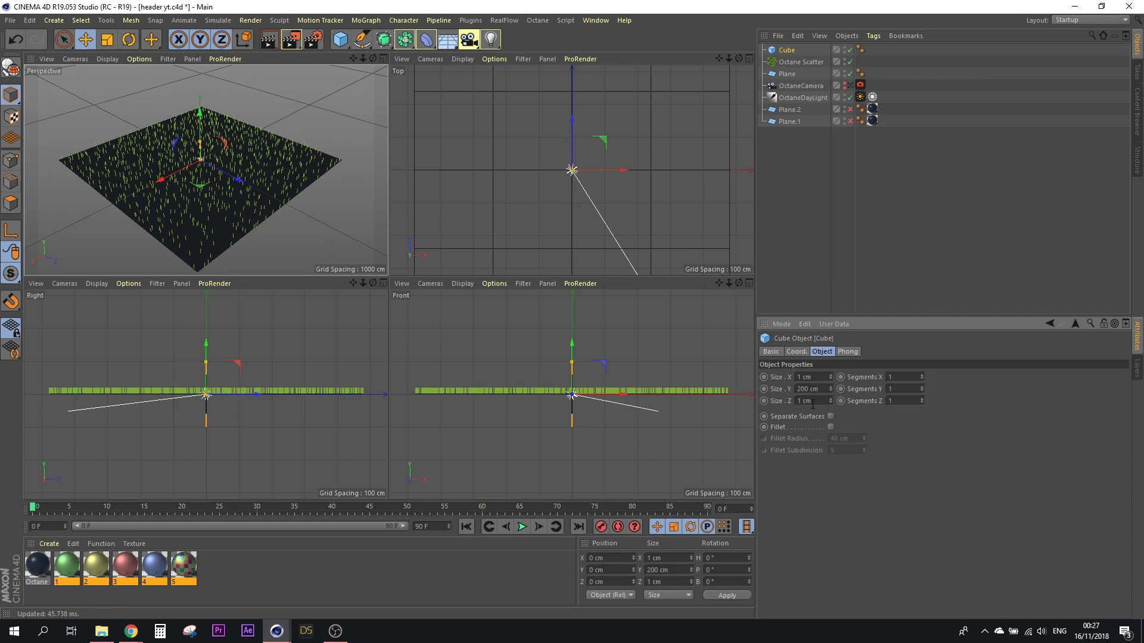
Step: Nest the Cube under Octane Scatter and preview the thin strands covering the plane
{"action": "left_click", "coordinate": [804, 63]}
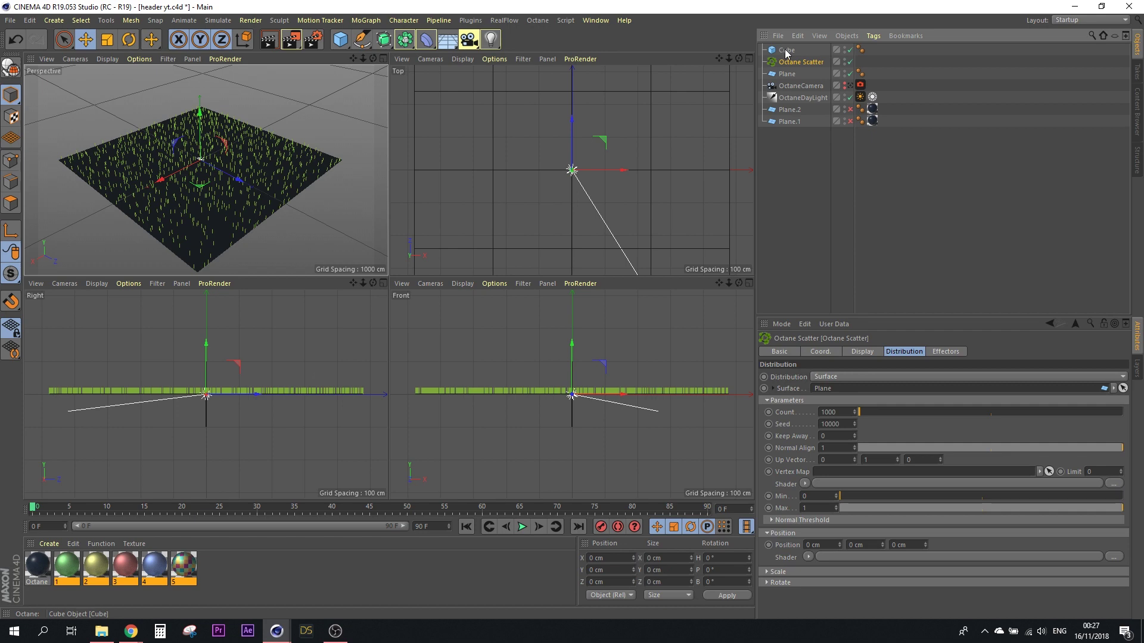
{"action": "left_click_drag", "start_coordinate": [786, 52], "coordinate": [790, 63]}
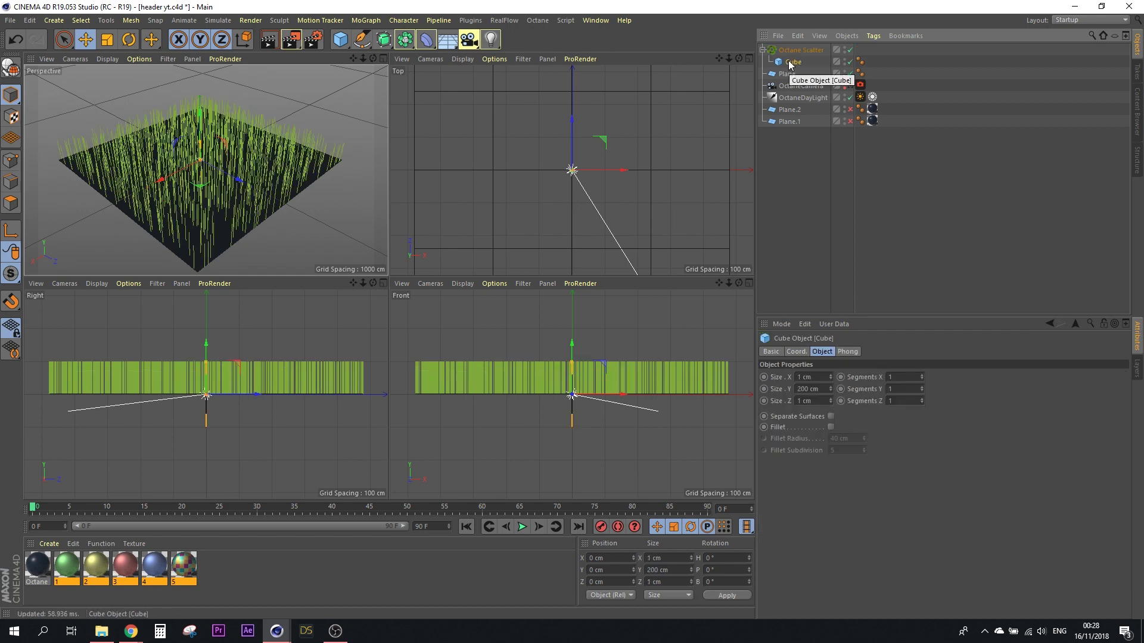
{"action": "left_click", "coordinate": [319, 572]}
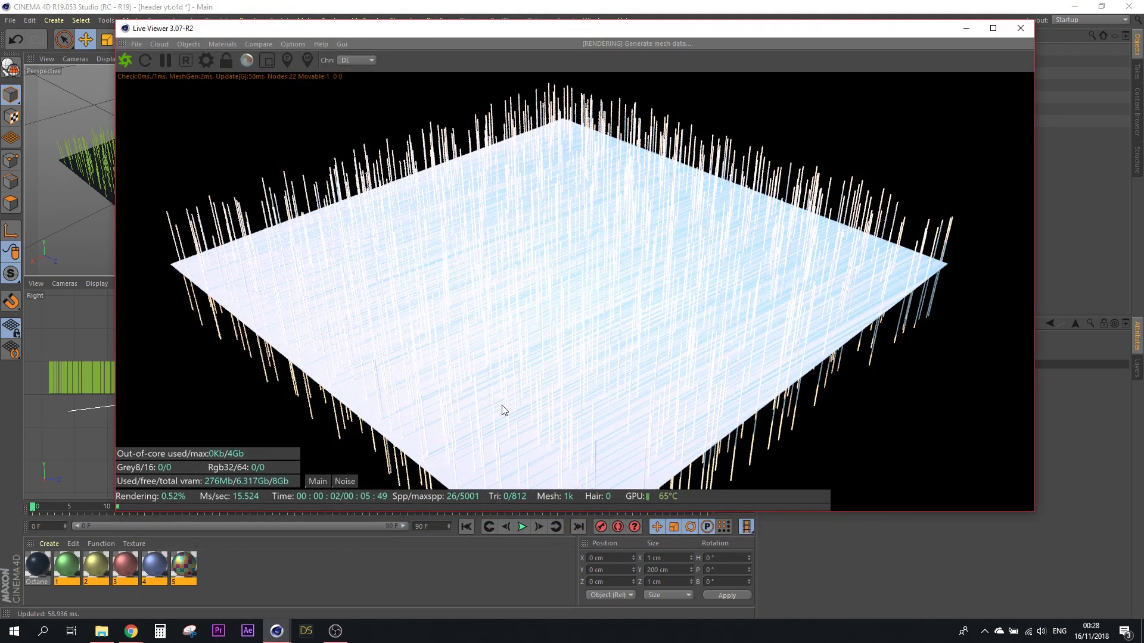
{"action": "left_click", "coordinate": [966, 28]}
{"action": "left_click", "coordinate": [799, 50]}
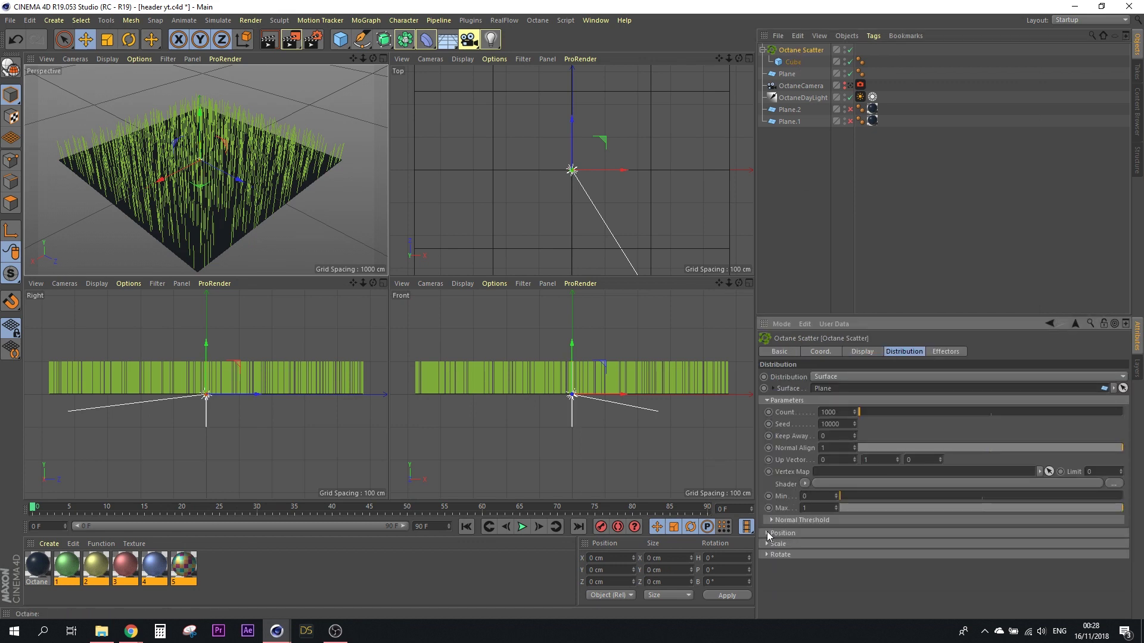
Step: Load the downloaded JPG image as the Octane Scatter's distribution shader
{"action": "left_click", "coordinate": [806, 483]}
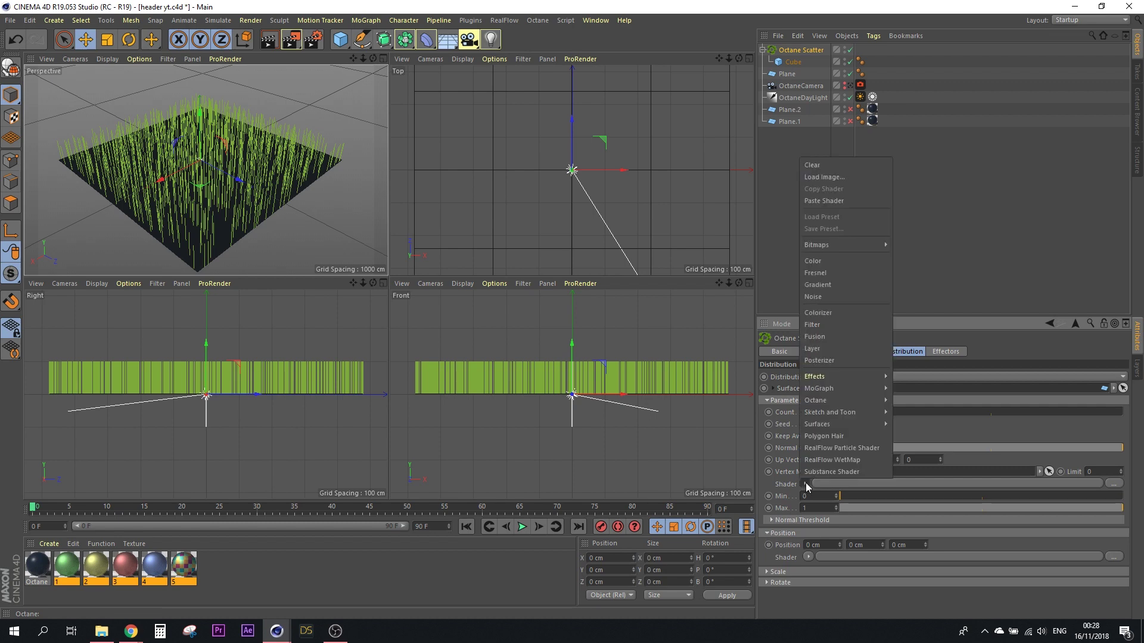
{"action": "left_click", "coordinate": [862, 178]}
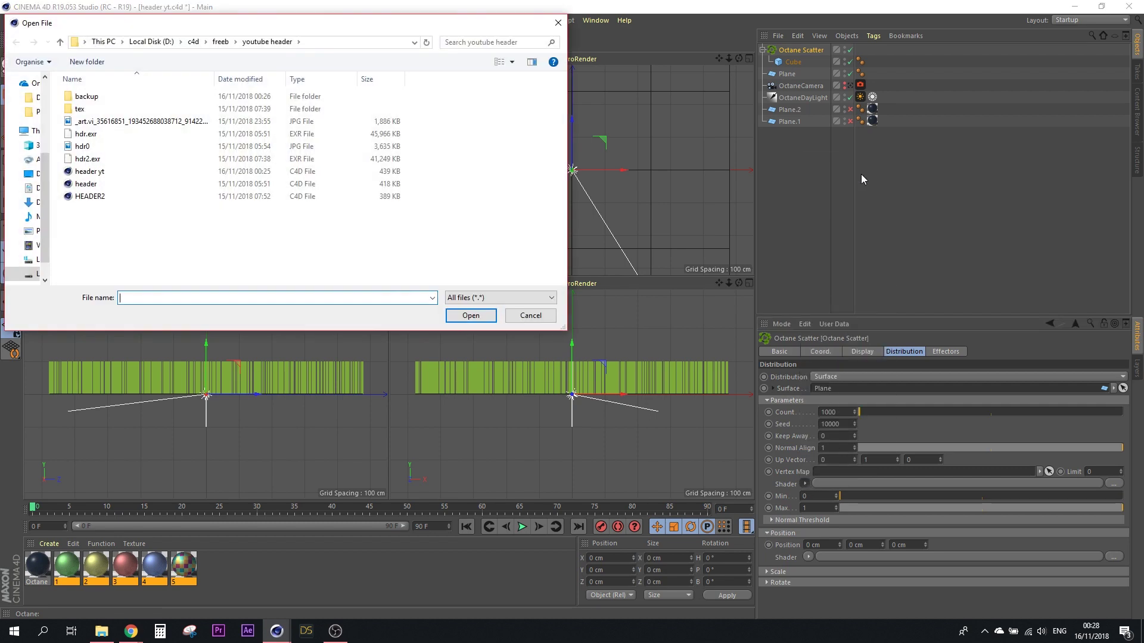
{"action": "left_click", "coordinate": [266, 122]}
{"action": "left_click", "coordinate": [471, 317]}
{"action": "mouse_move", "coordinate": [131, 631]}
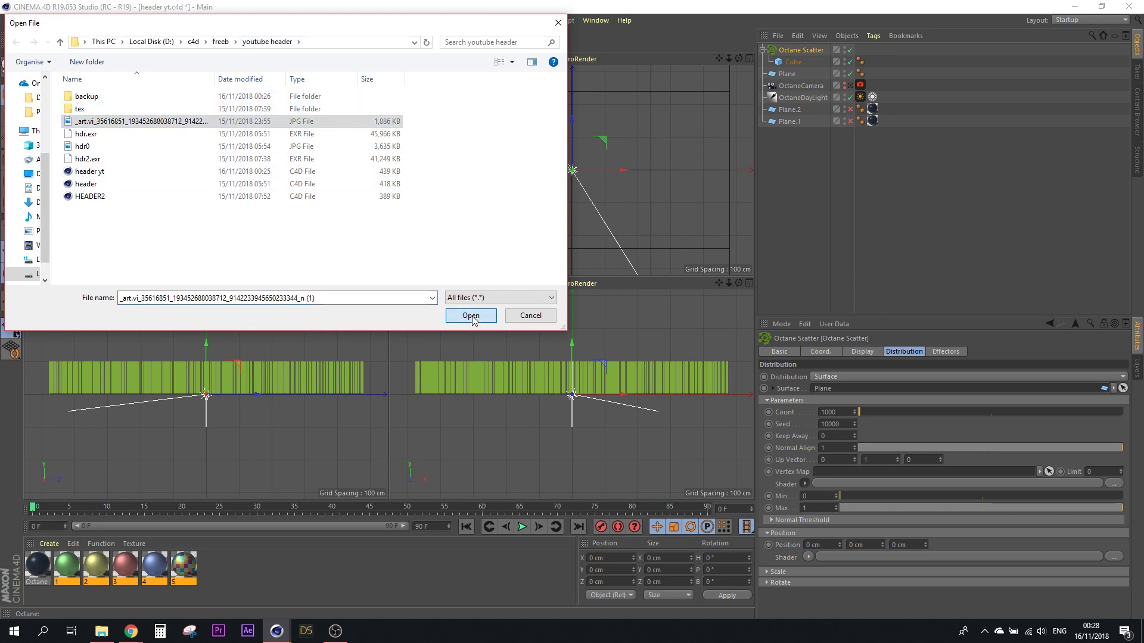
Step: View the blue and yellow acrylic pour painting post on Instagram, then hide the browser
{"action": "left_click", "coordinate": [146, 608]}
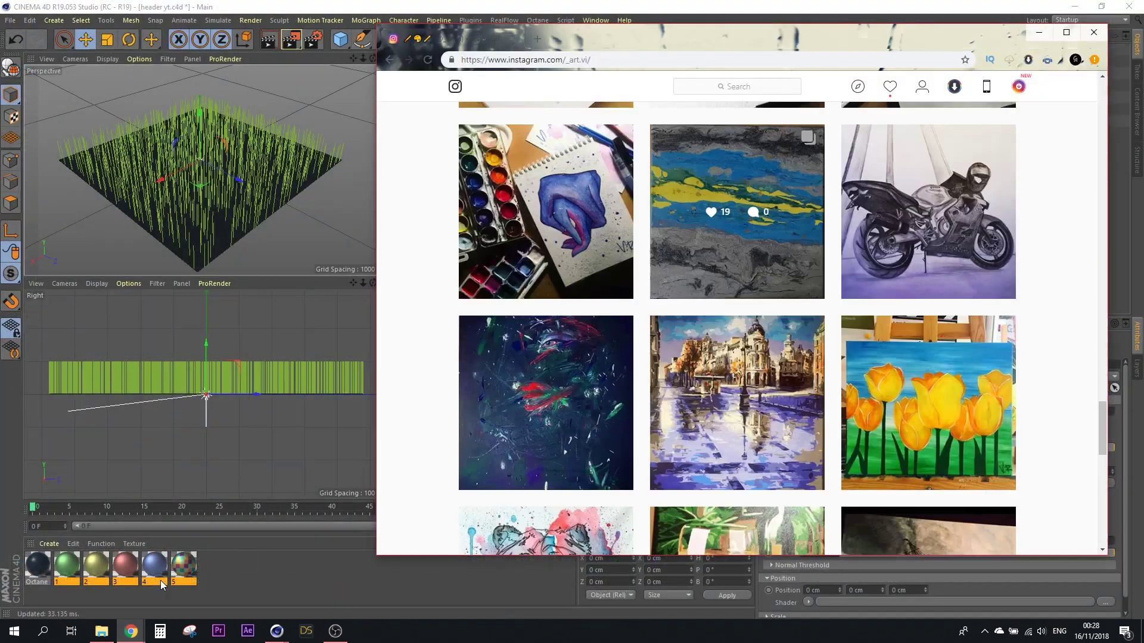
{"action": "scroll", "coordinate": [702, 328], "scroll_direction": "down", "scroll_amount": 3}
{"action": "scroll", "coordinate": [702, 328], "scroll_direction": "up", "scroll_amount": 3}
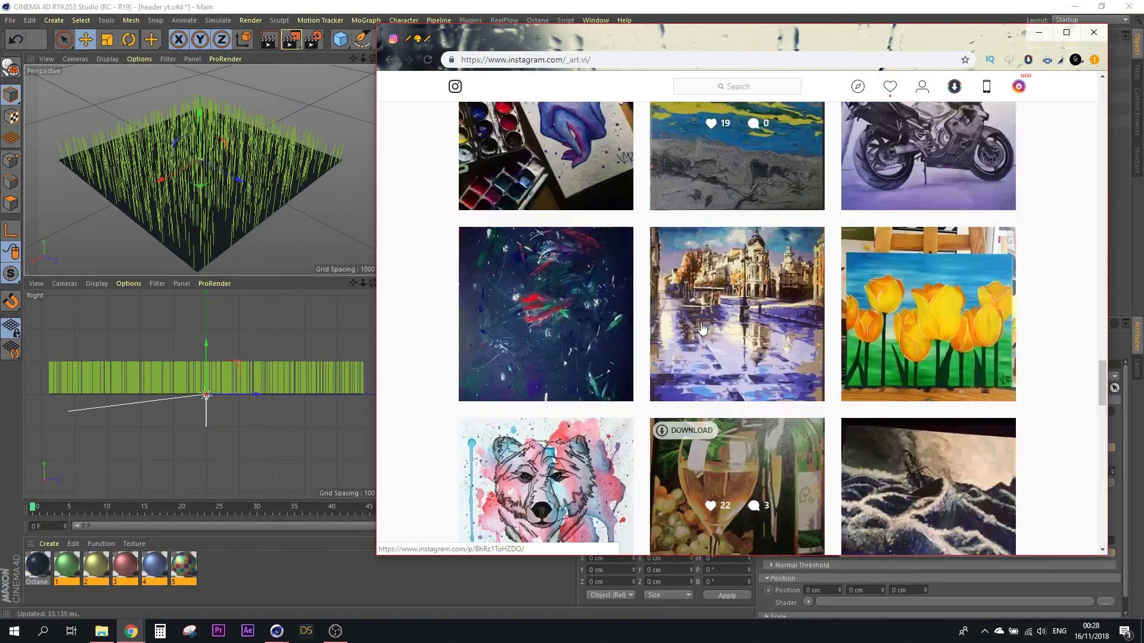
{"action": "scroll", "coordinate": [702, 328], "scroll_direction": "up", "scroll_amount": 3}
{"action": "scroll", "coordinate": [702, 328], "scroll_direction": "down", "scroll_amount": 2}
{"action": "scroll", "coordinate": [700, 286], "scroll_direction": "up", "scroll_amount": 2}
{"action": "left_click", "coordinate": [701, 265]}
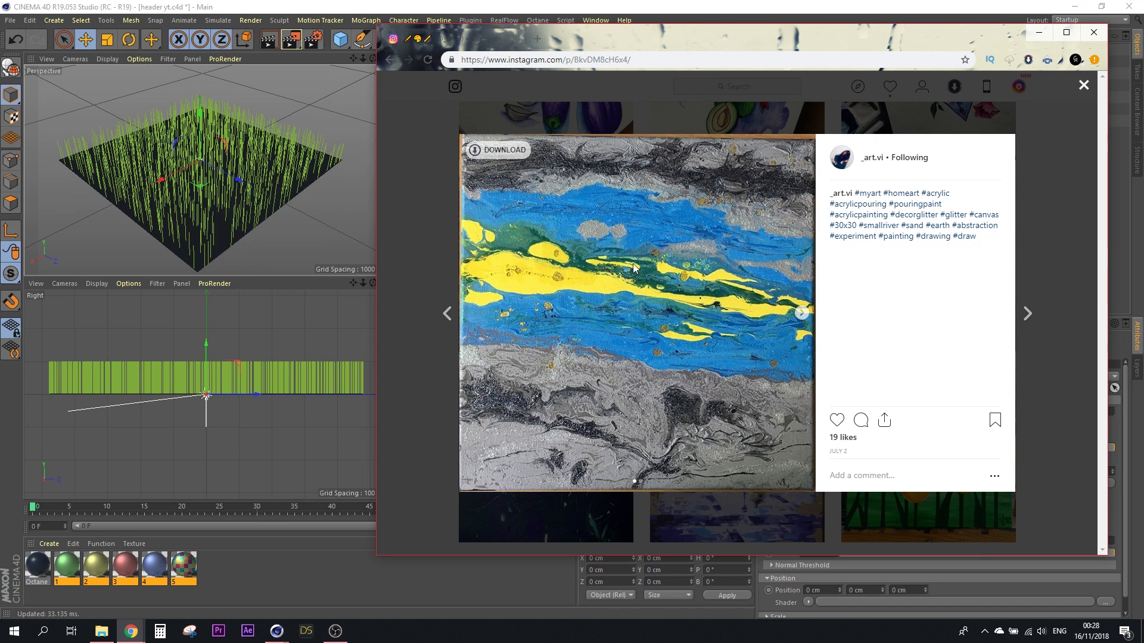
{"action": "left_click", "coordinate": [1037, 38]}
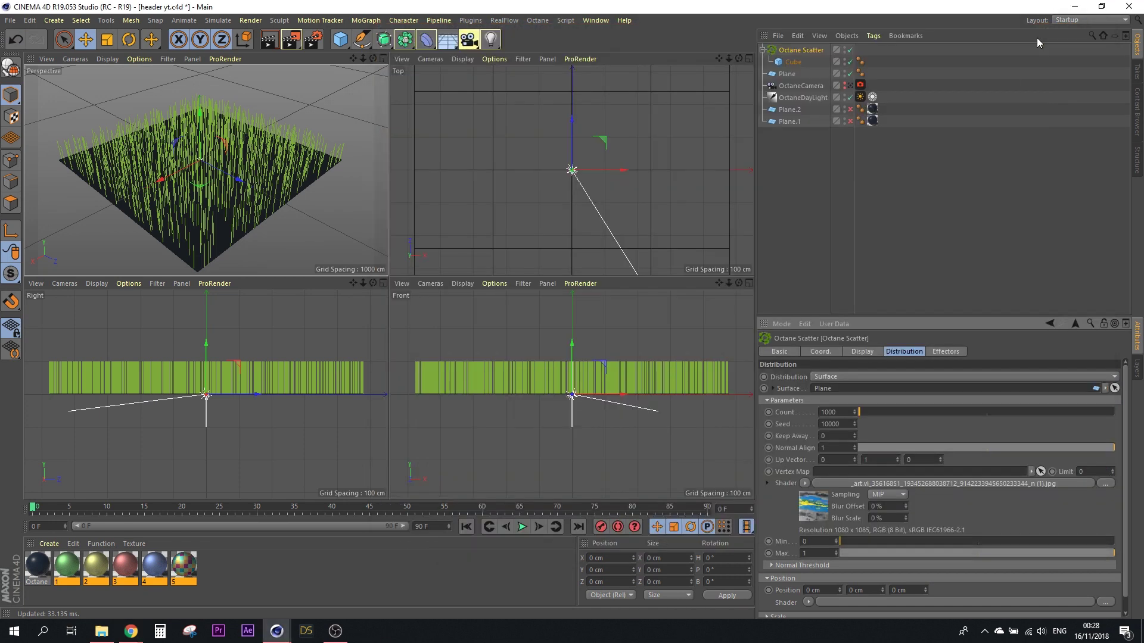
Step: Copy the distribution image shader and paste it into the Position Shader slot
{"action": "left_click", "coordinate": [805, 484]}
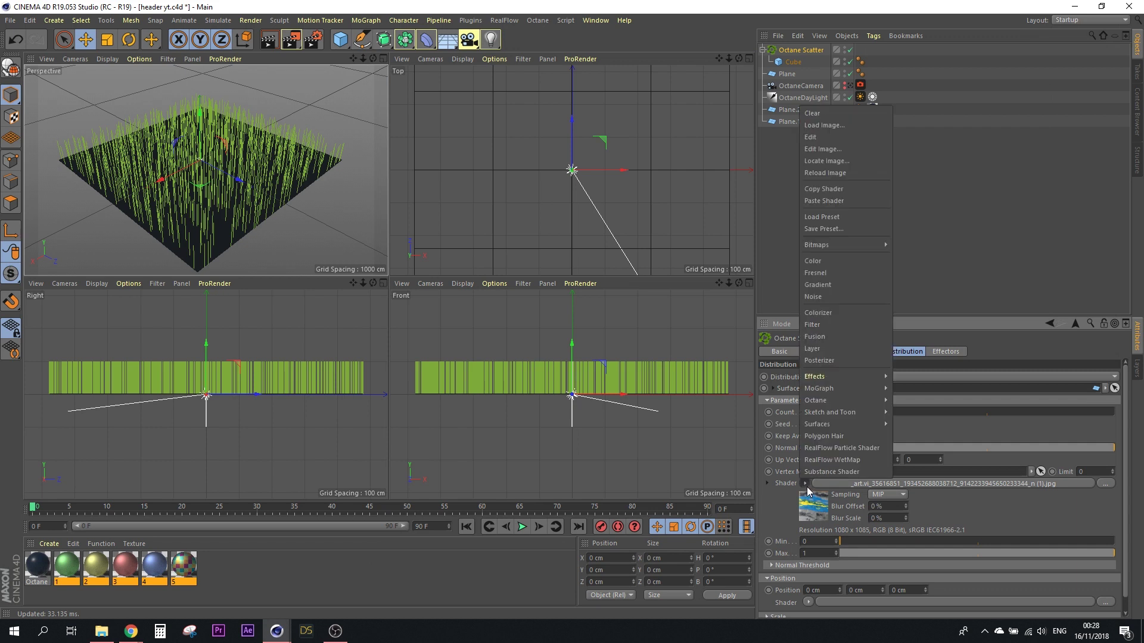
{"action": "left_click", "coordinate": [866, 188]}
{"action": "left_click", "coordinate": [806, 603]}
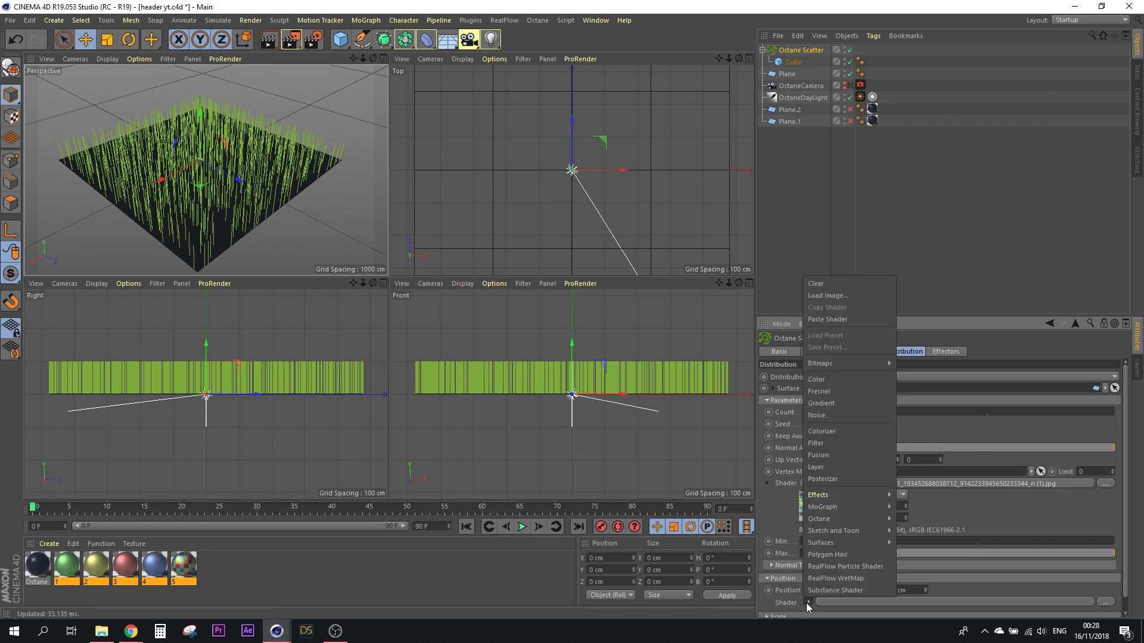
{"action": "left_click", "coordinate": [838, 322]}
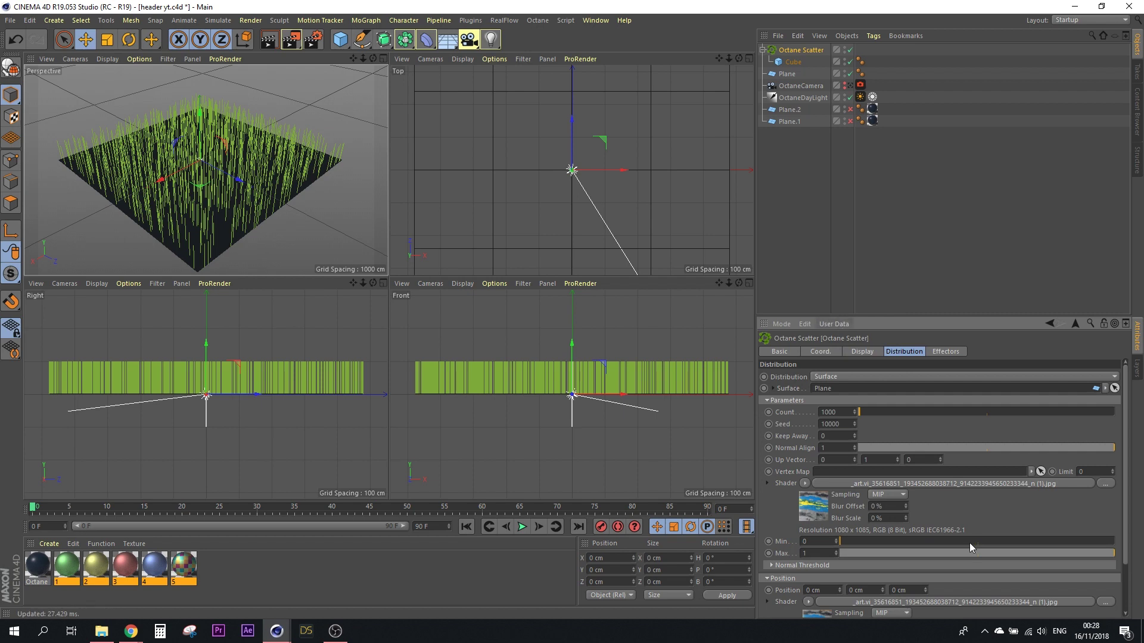
Step: Raise the Octane Scatter count to 100000
{"action": "left_click", "coordinate": [330, 589]}
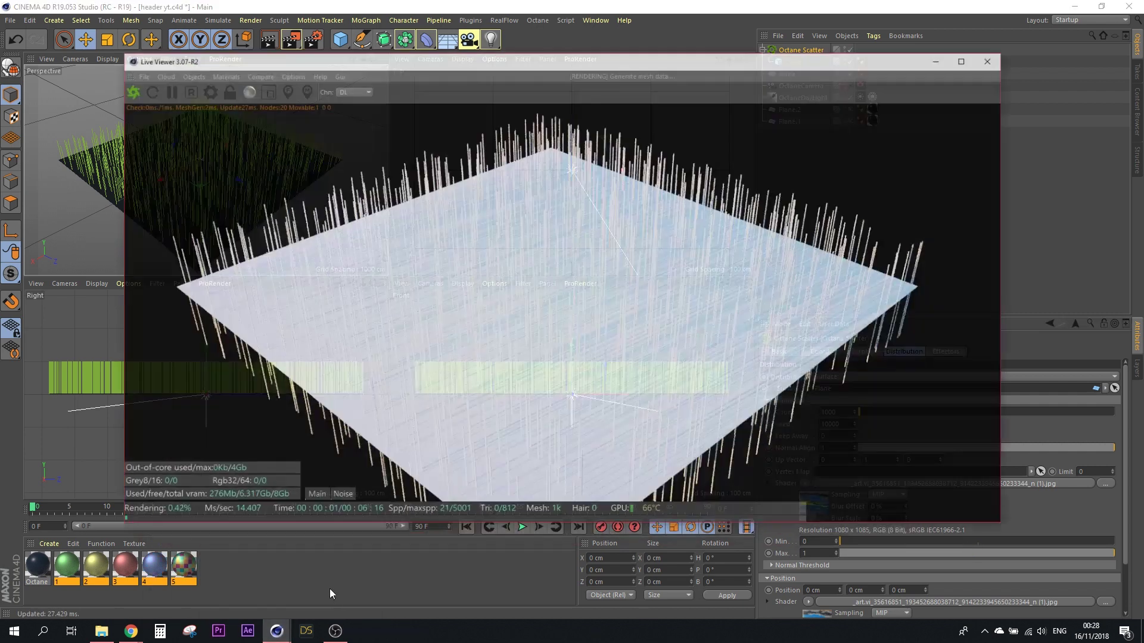
{"action": "left_click_drag", "start_coordinate": [816, 30], "coordinate": [506, 69]}
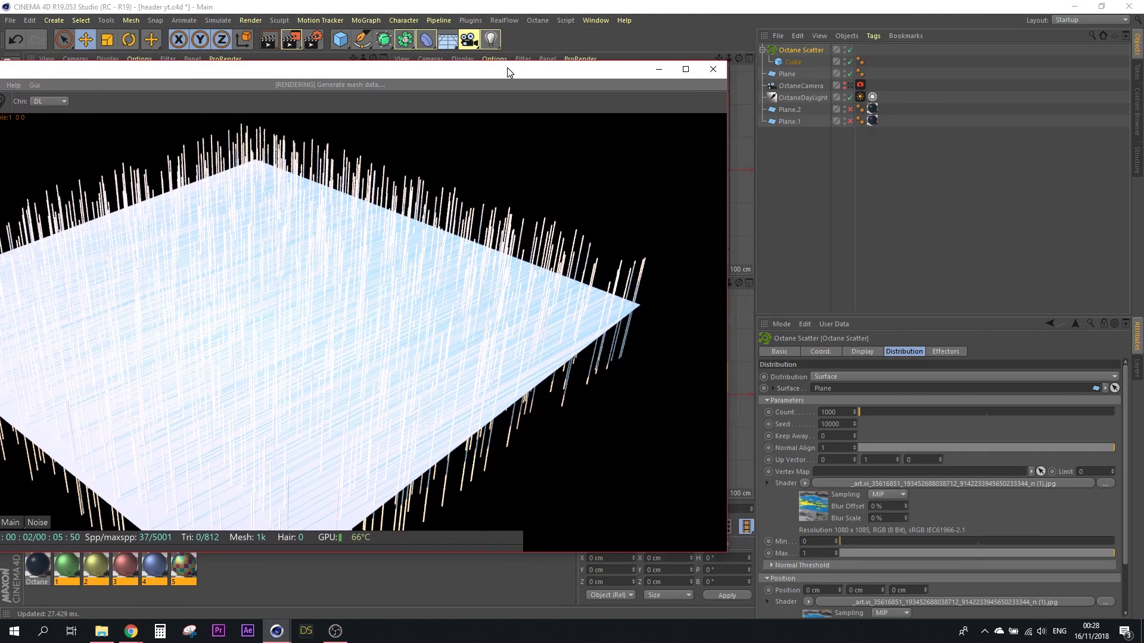
{"action": "left_click", "coordinate": [846, 411]}
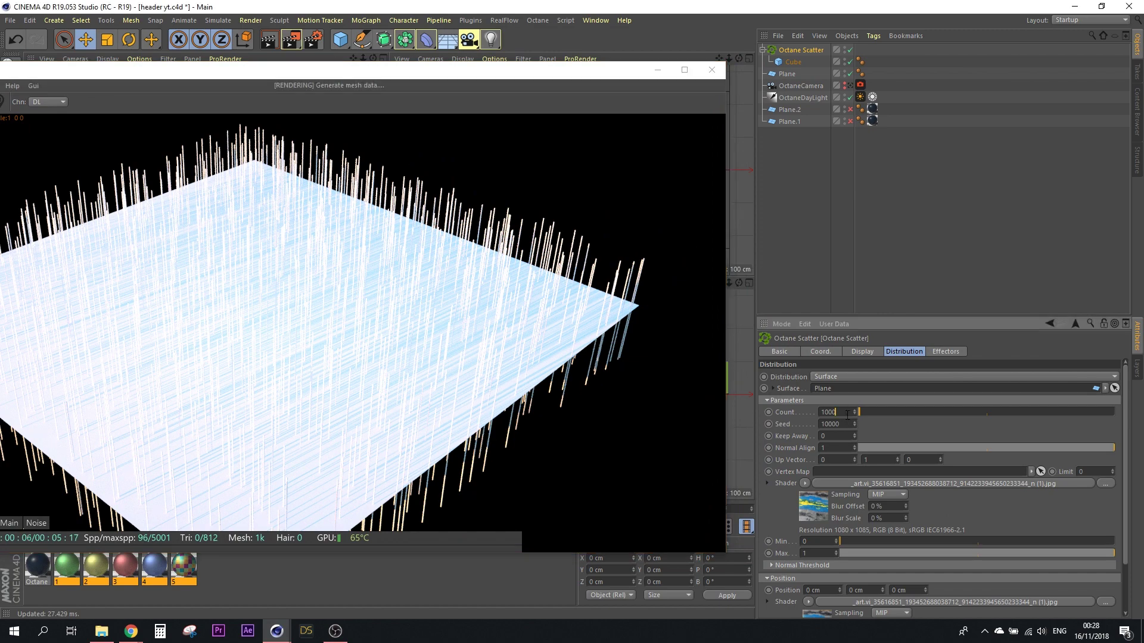
{"action": "type", "text": "0"}
{"action": "key", "text": "Return"}
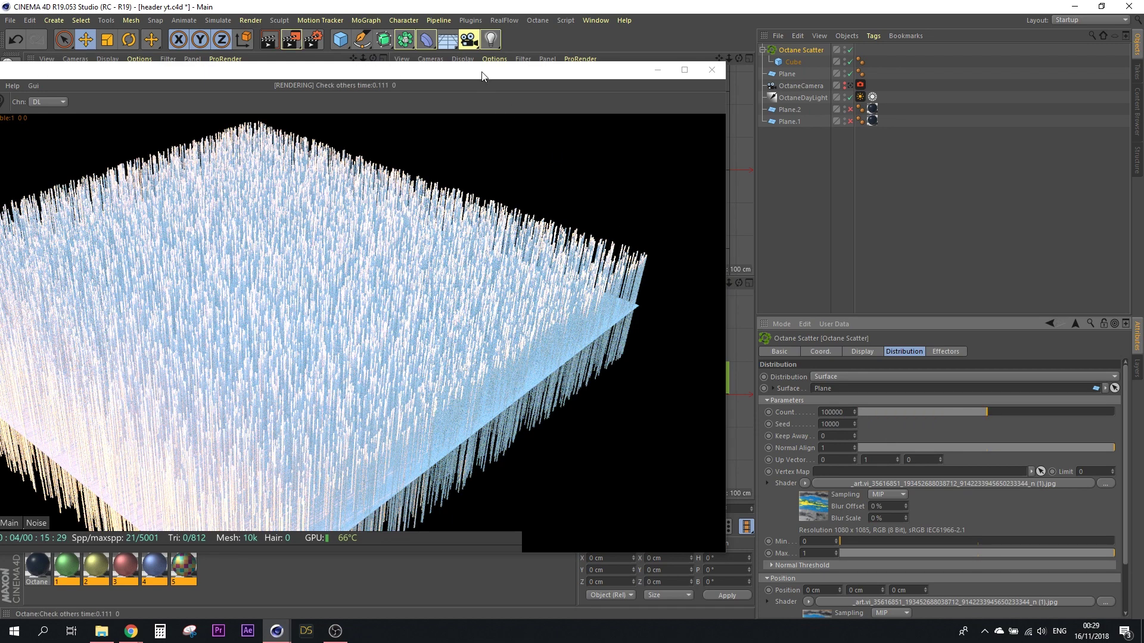
Step: Set the scatter's Position Y offset to 200 cm so strand heights vary
{"action": "mouse_move", "coordinate": [483, 76]}
{"action": "left_mouse_down"}
{"action": "mouse_move", "coordinate": [738, 80]}
{"action": "mouse_move", "coordinate": [759, 100]}
{"action": "mouse_move", "coordinate": [571, 55]}
{"action": "mouse_move", "coordinate": [394, 45]}
{"action": "left_mouse_up"}
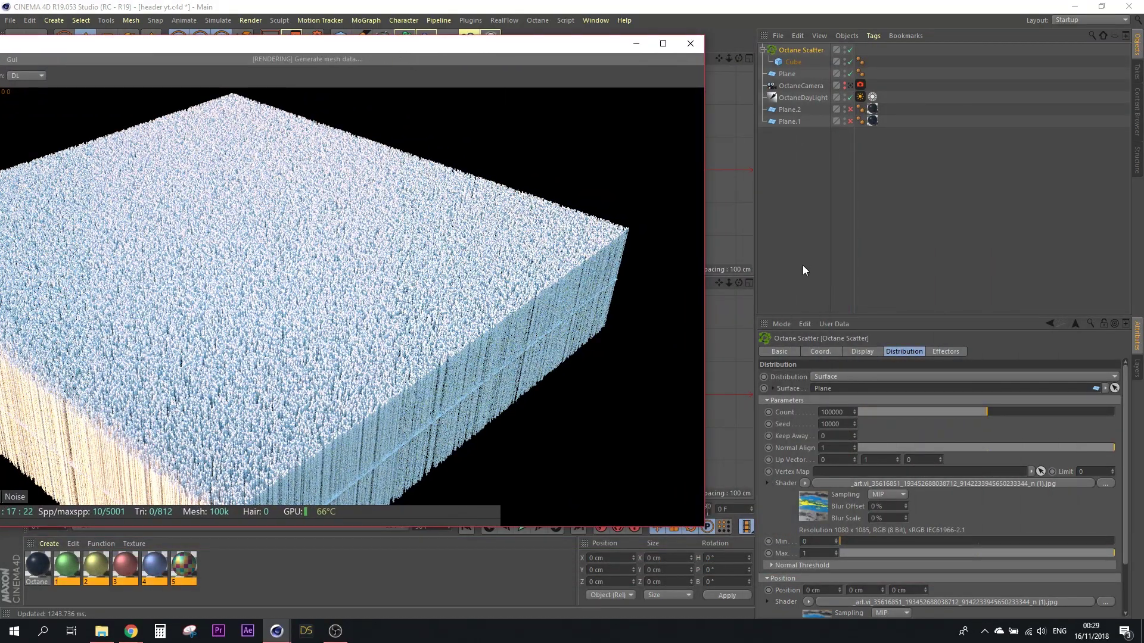
{"action": "left_click", "coordinate": [832, 412]}
{"action": "left_click", "coordinate": [850, 590]}
{"action": "type", "text": "200"}
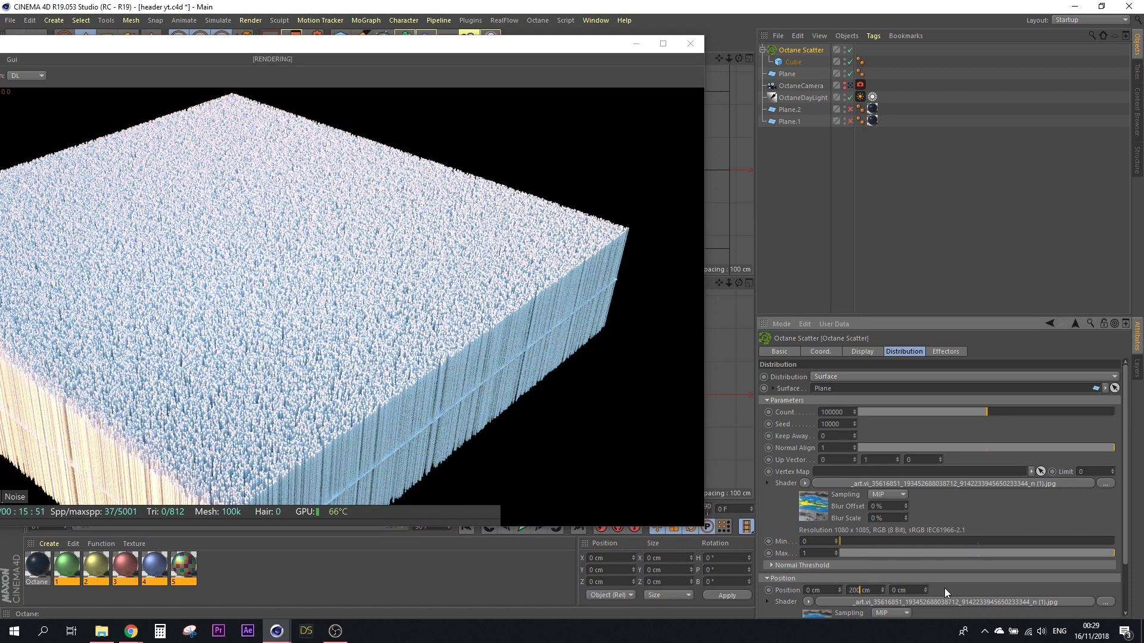
{"action": "key", "text": "Return"}
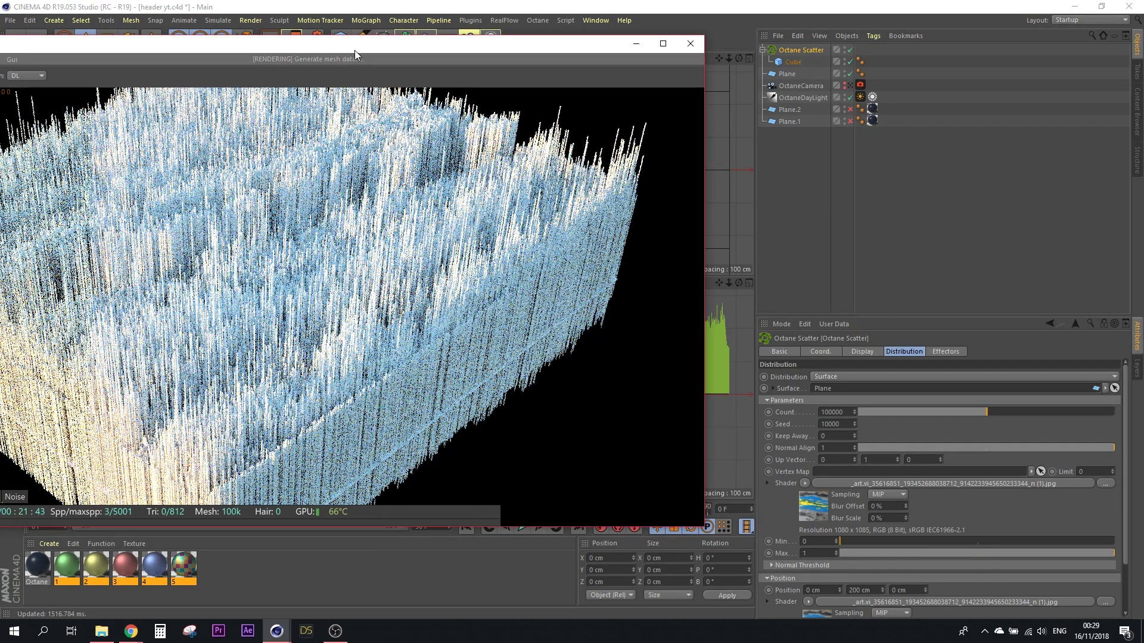
{"action": "mouse_move", "coordinate": [355, 50]}
{"action": "left_mouse_down"}
{"action": "mouse_move", "coordinate": [649, 113]}
{"action": "mouse_move", "coordinate": [632, 109]}
{"action": "left_mouse_up"}
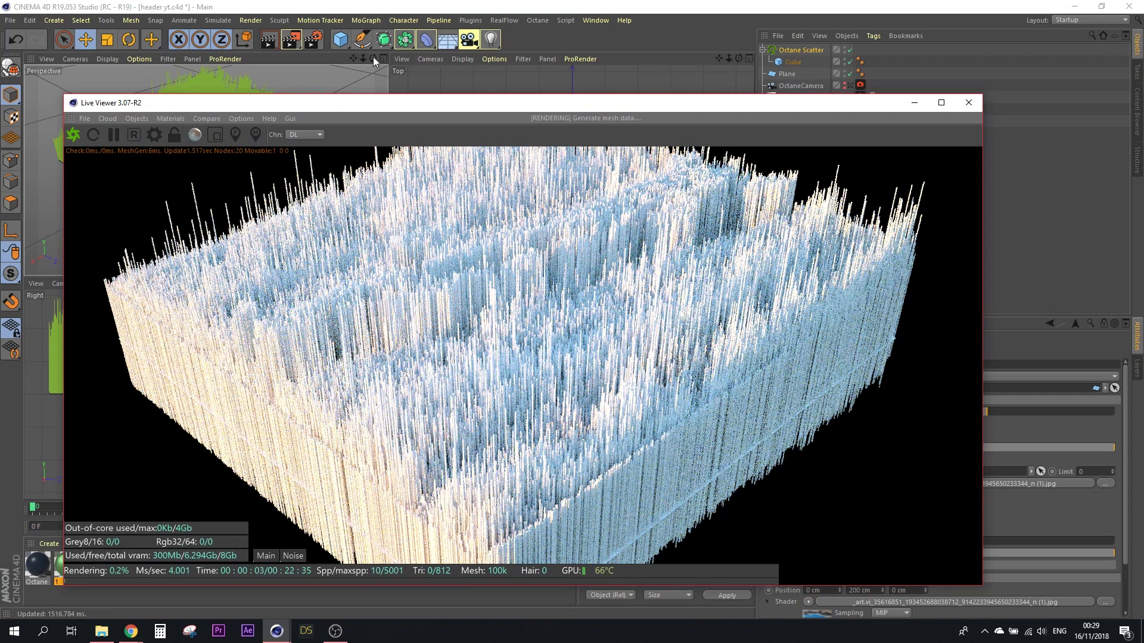
Step: Orbit to a close-up of the strands and apply green material 1 to the Cube
{"action": "left_click", "coordinate": [365, 78]}
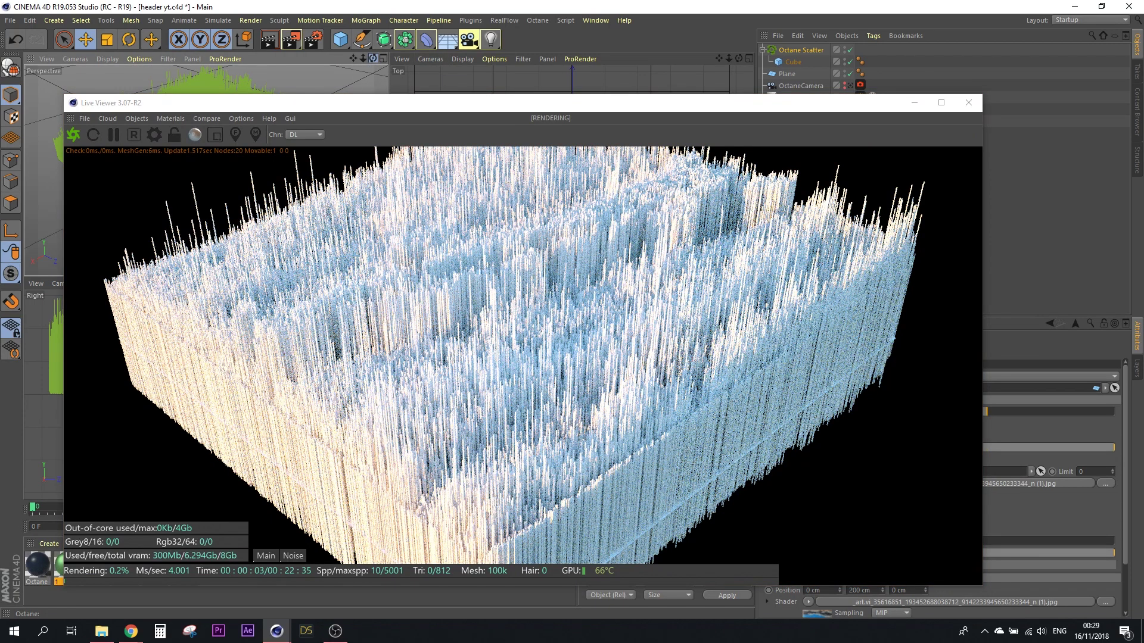
{"action": "left_click_drag", "start_coordinate": [372, 58], "coordinate": [370, 59]}
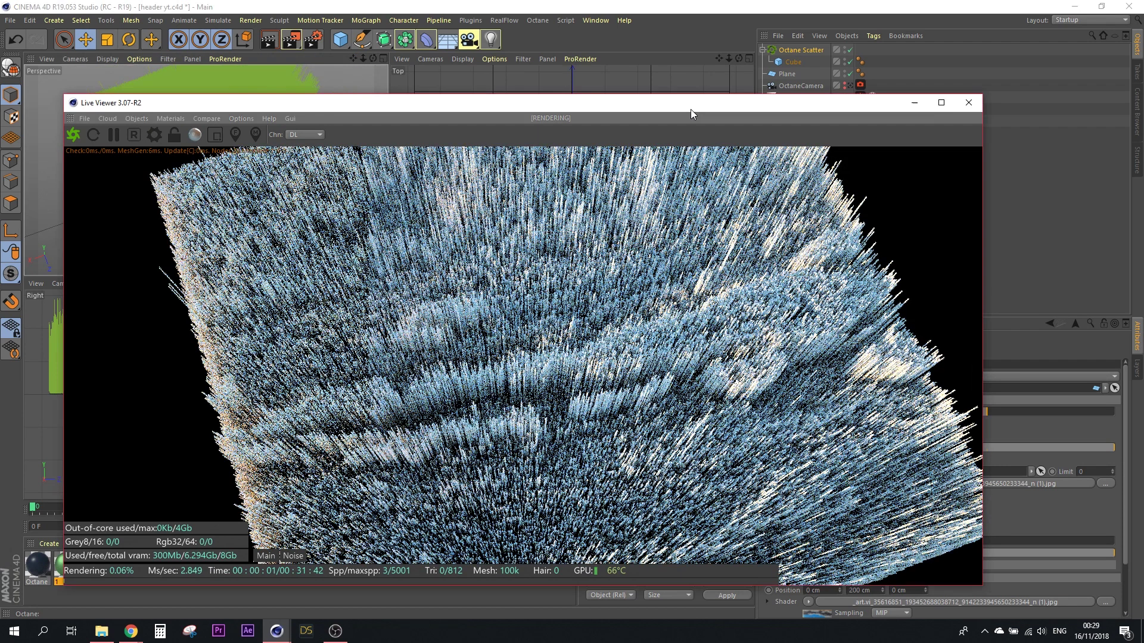
{"action": "mouse_move", "coordinate": [691, 109]}
{"action": "left_mouse_down"}
{"action": "mouse_move", "coordinate": [392, 33]}
{"action": "mouse_move", "coordinate": [478, 37]}
{"action": "mouse_move", "coordinate": [415, 31]}
{"action": "left_mouse_up"}
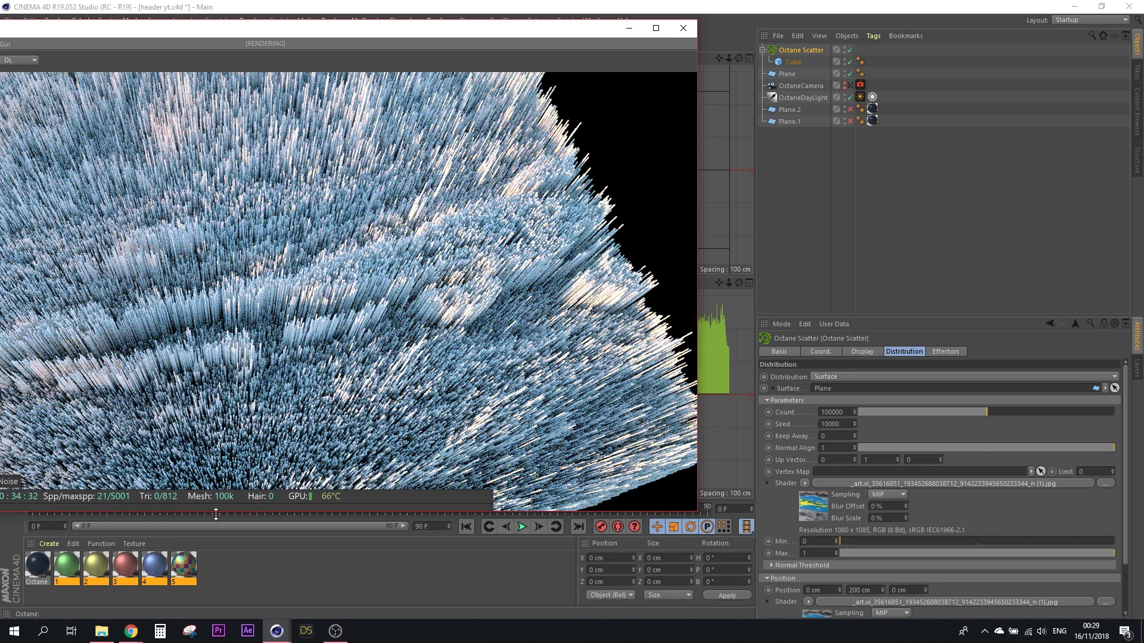
{"action": "left_click", "coordinate": [104, 594]}
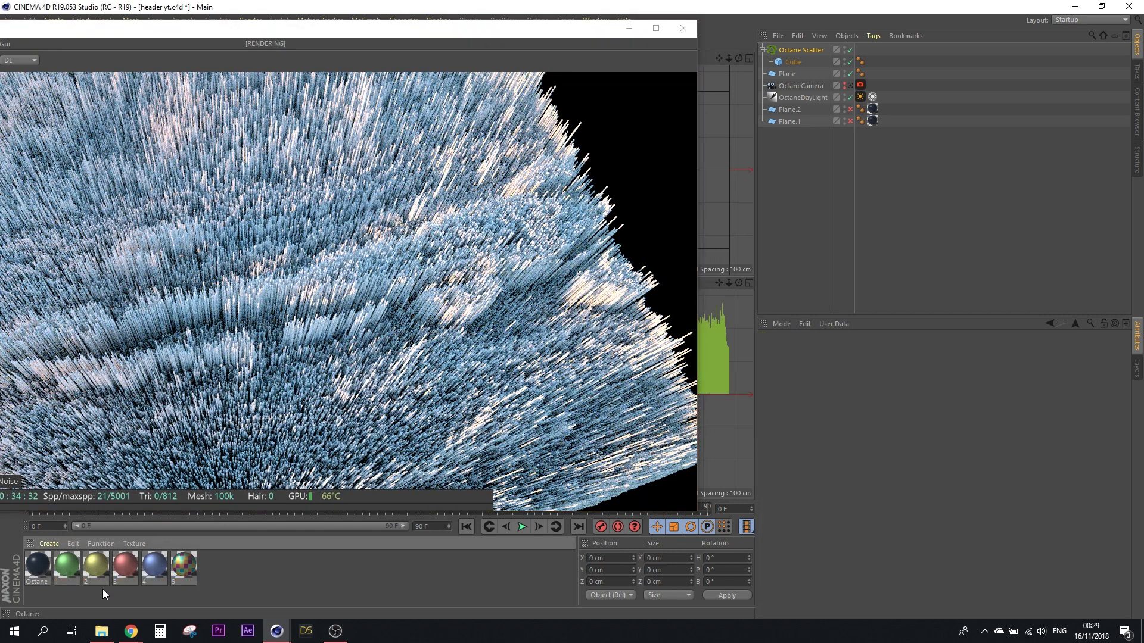
{"action": "left_click", "coordinate": [68, 573]}
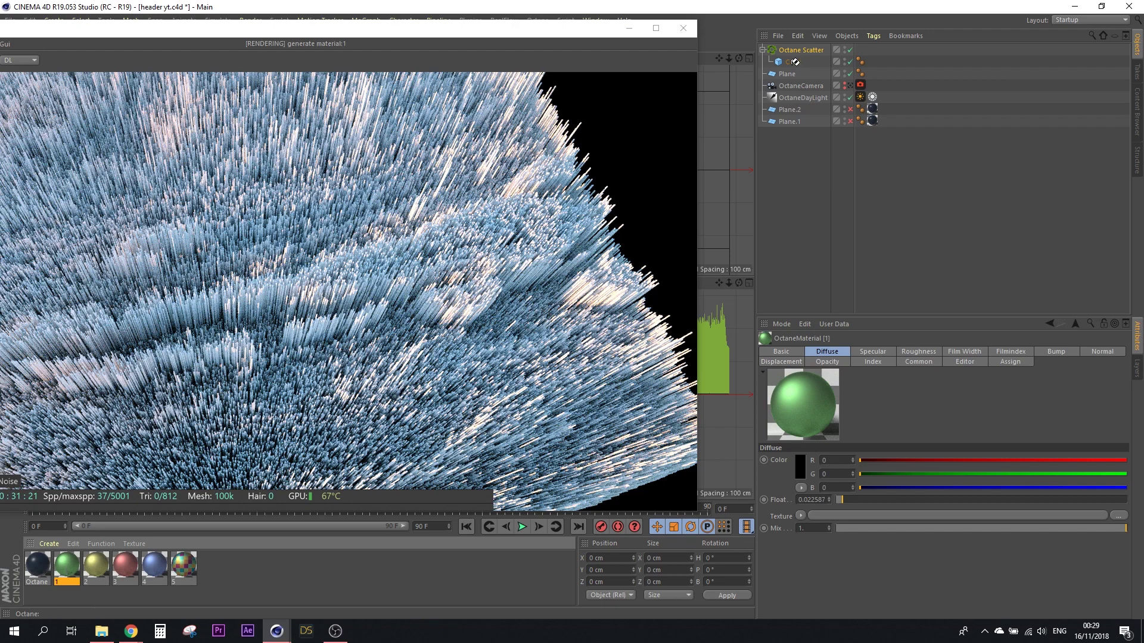
{"action": "left_click_drag", "start_coordinate": [752, 72], "coordinate": [792, 62]}
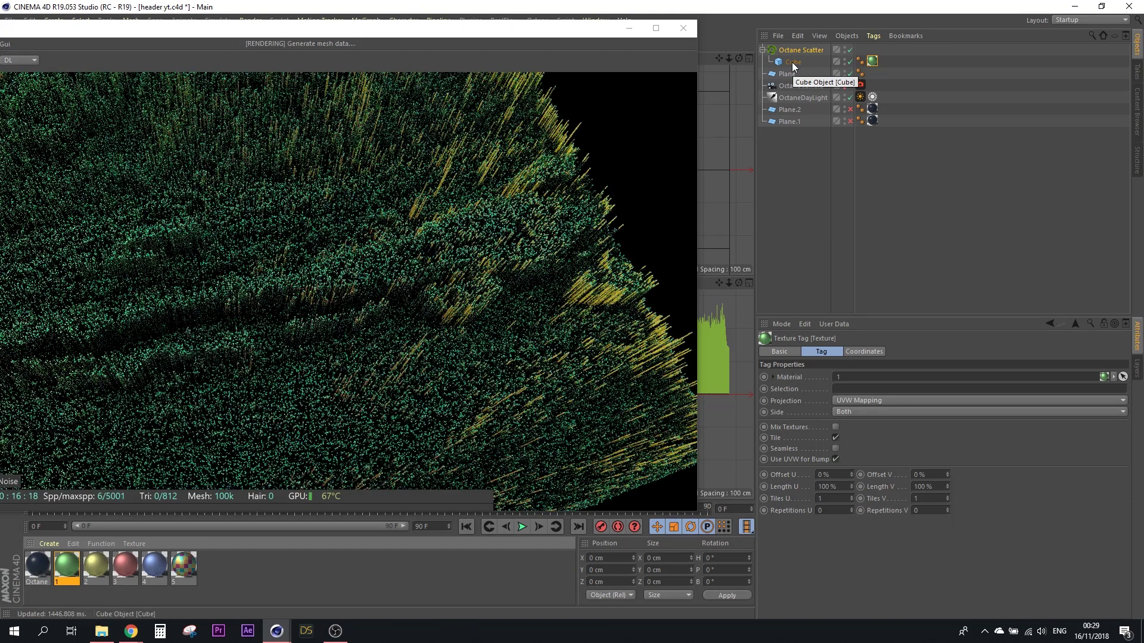
Step: Duplicate the Cube several times under Octane Scatter and remove the copies' material tags
{"action": "left_click", "coordinate": [793, 62]}
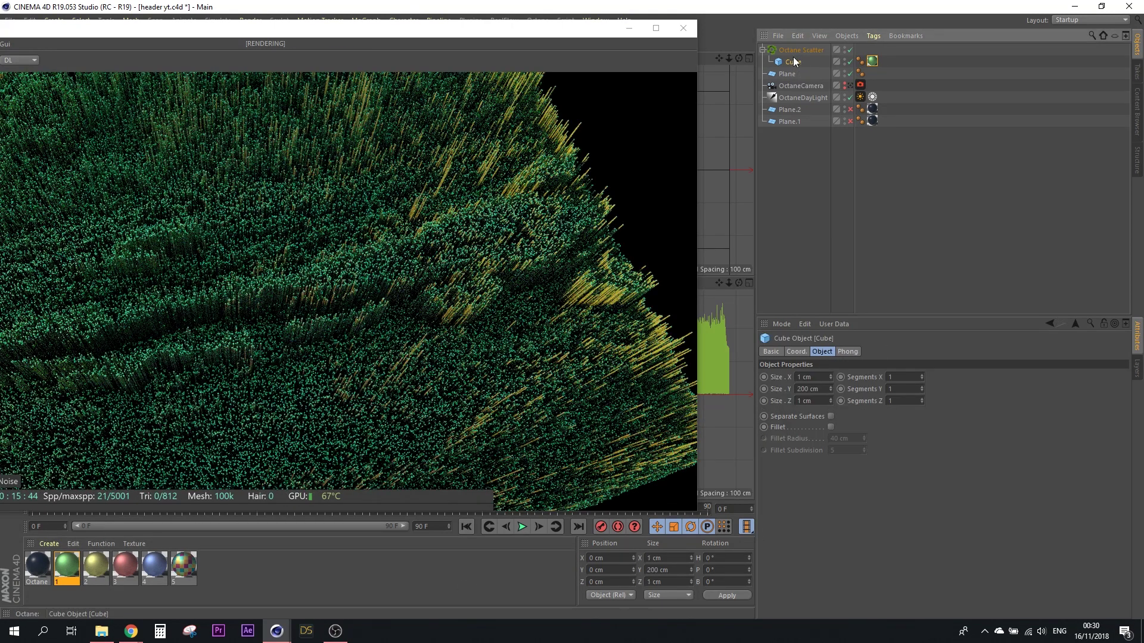
{"action": "key", "text": "ctrl+c"}
{"action": "key", "text": "ctrl+v"}
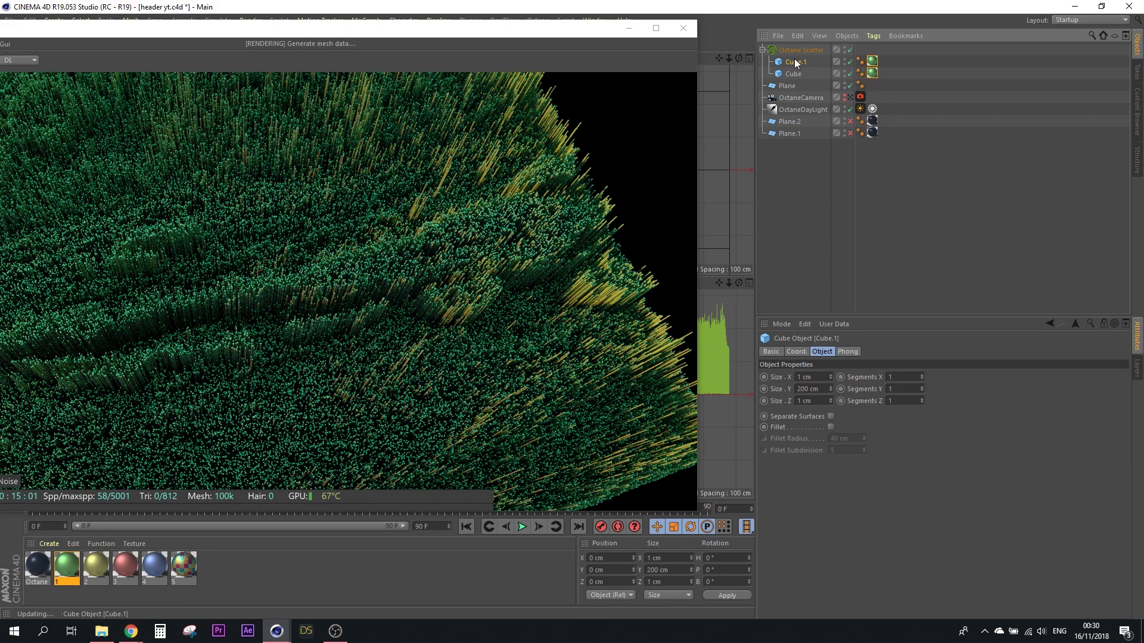
{"action": "key", "text": "ctrl+v"}
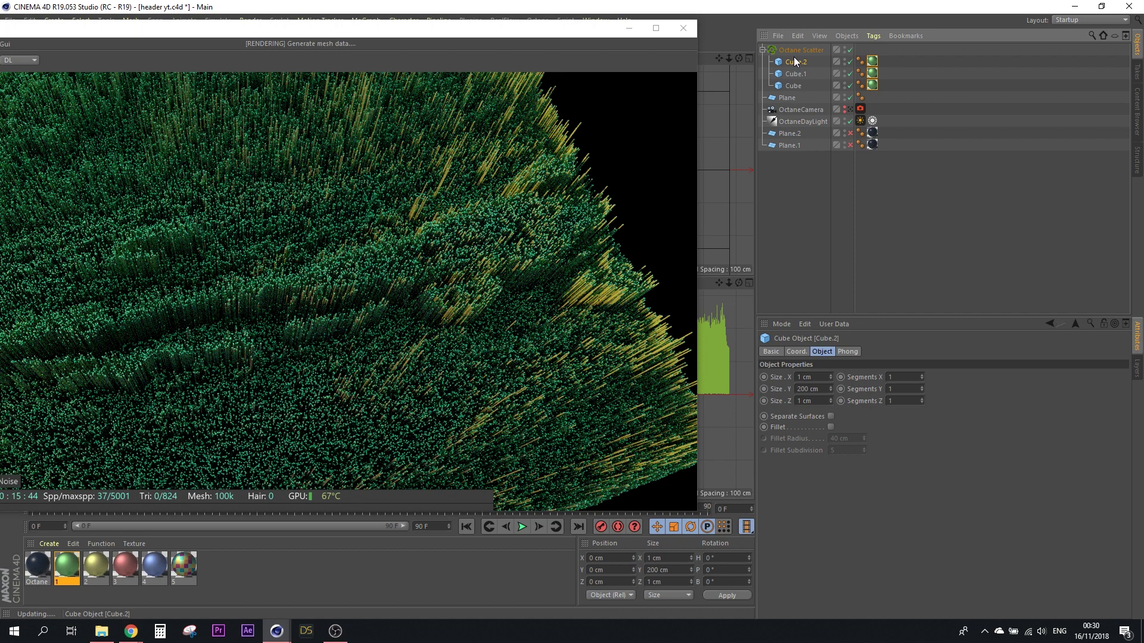
{"action": "key", "text": "ctrl+v"}
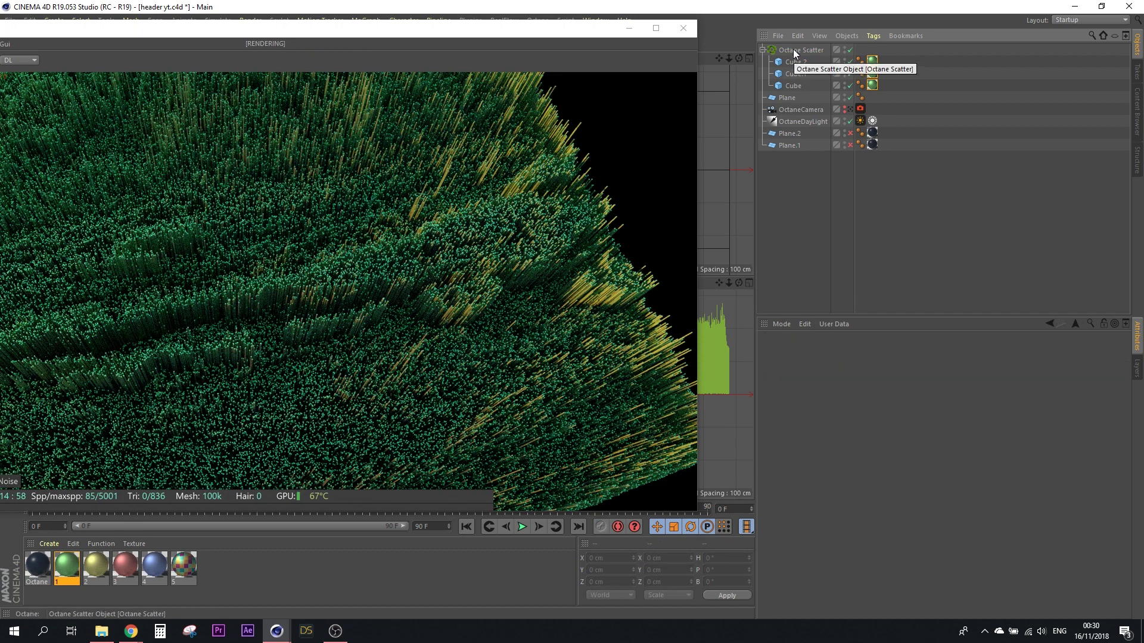
{"action": "key", "text": "ctrl+v"}
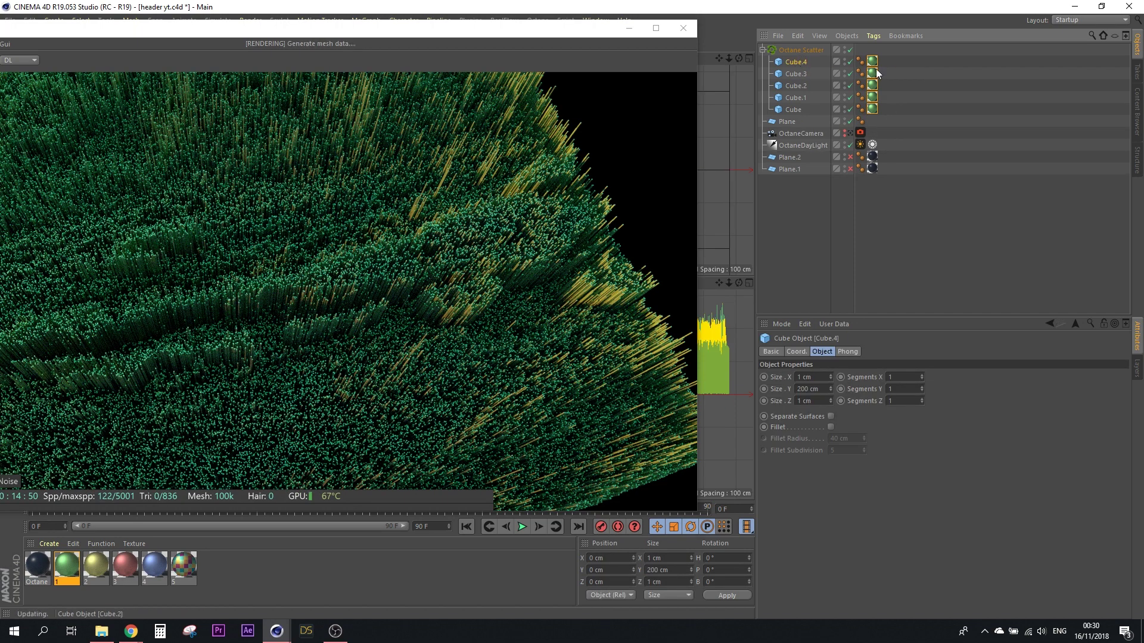
{"action": "left_click", "coordinate": [873, 66]}
{"action": "key", "text": "Delete"}
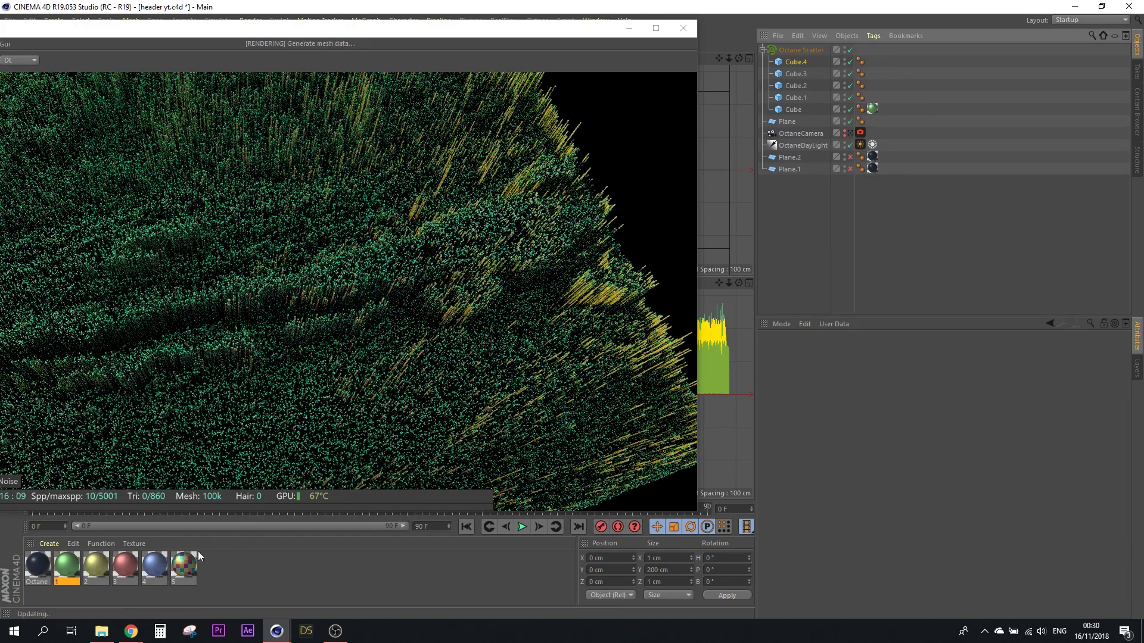
Step: Apply blue material 4 to Cube.1, red material 3 to Cube.2, yellow material 2 to Cube.3
{"action": "left_click", "coordinate": [155, 566]}
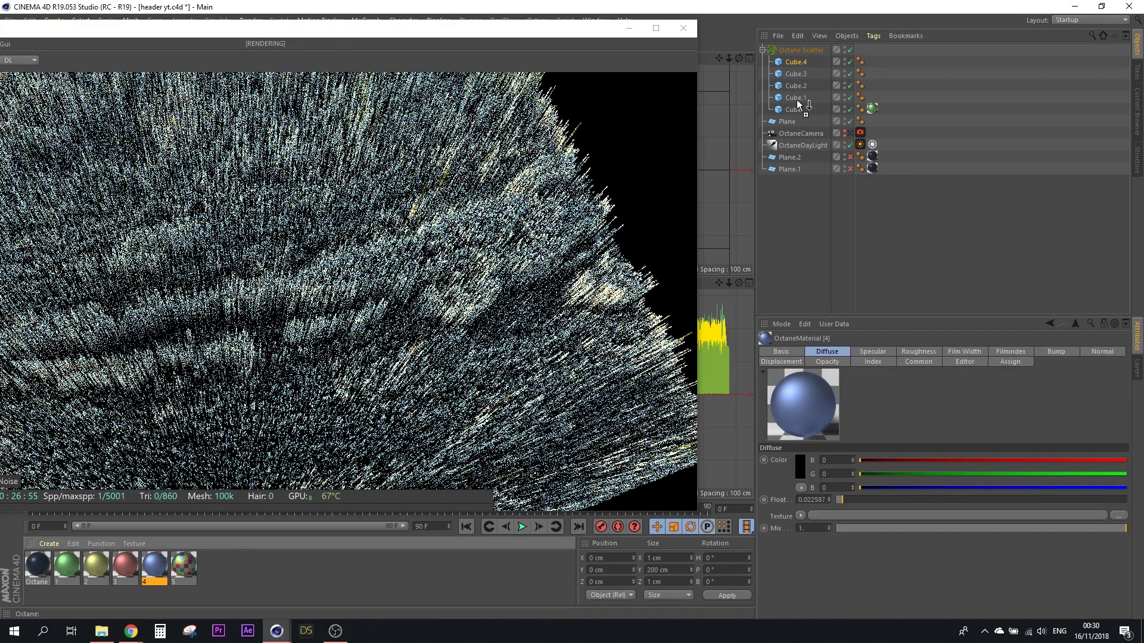
{"action": "left_click_drag", "start_coordinate": [799, 100], "coordinate": [796, 98]}
{"action": "left_click", "coordinate": [125, 573]}
{"action": "left_click_drag", "start_coordinate": [125, 573], "coordinate": [797, 84]}
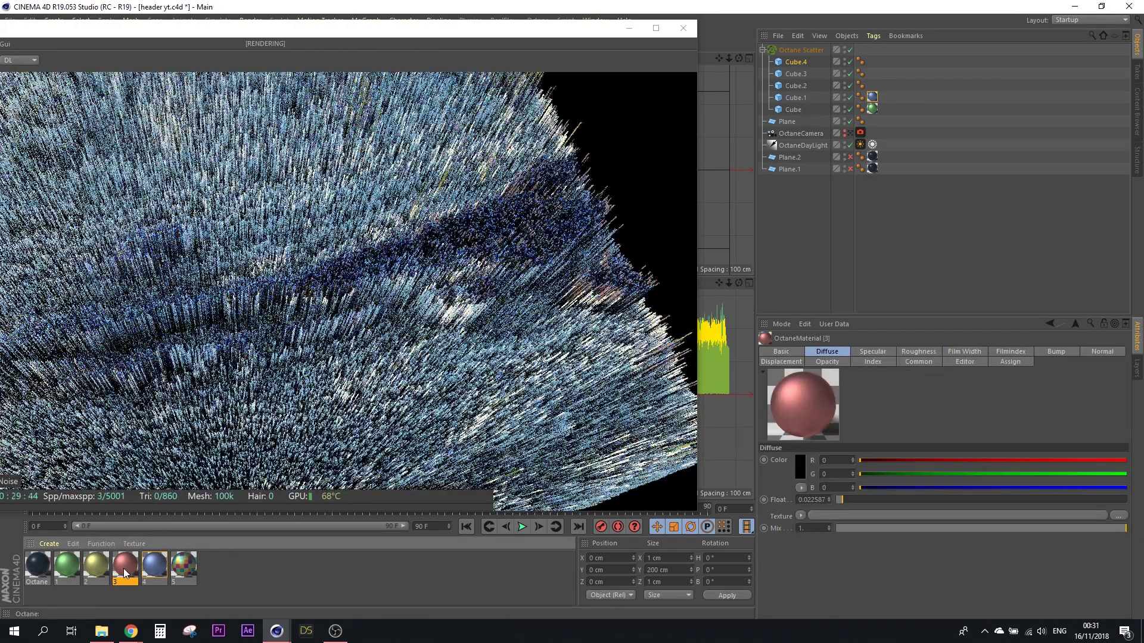
{"action": "left_click", "coordinate": [96, 566]}
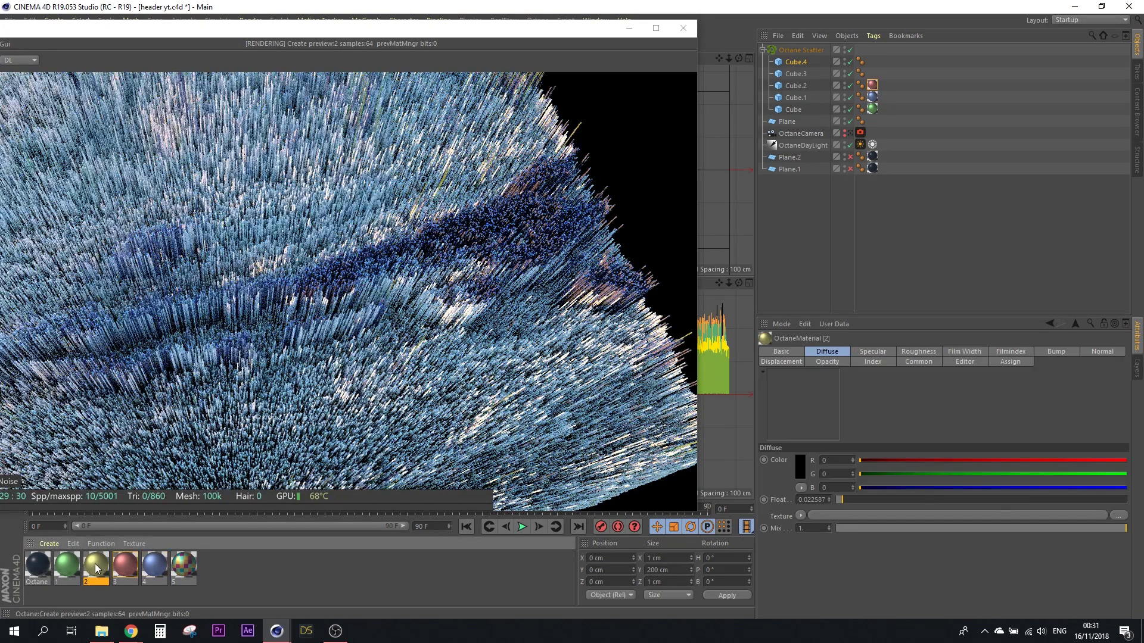
{"action": "left_click_drag", "start_coordinate": [798, 74], "coordinate": [798, 74]}
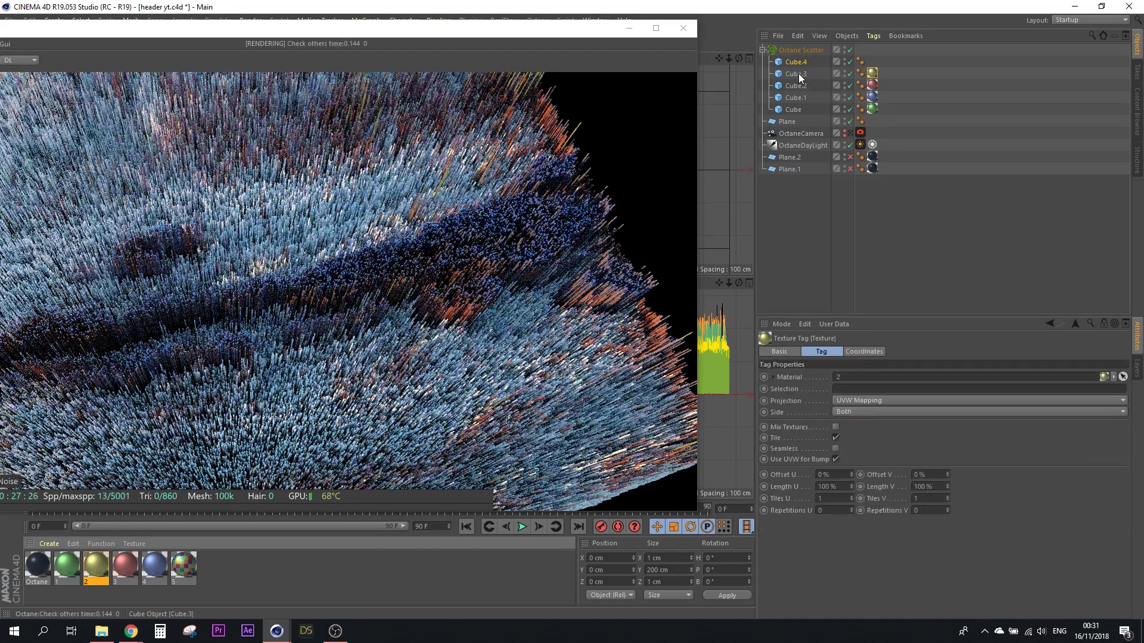
{"action": "left_click", "coordinate": [66, 571]}
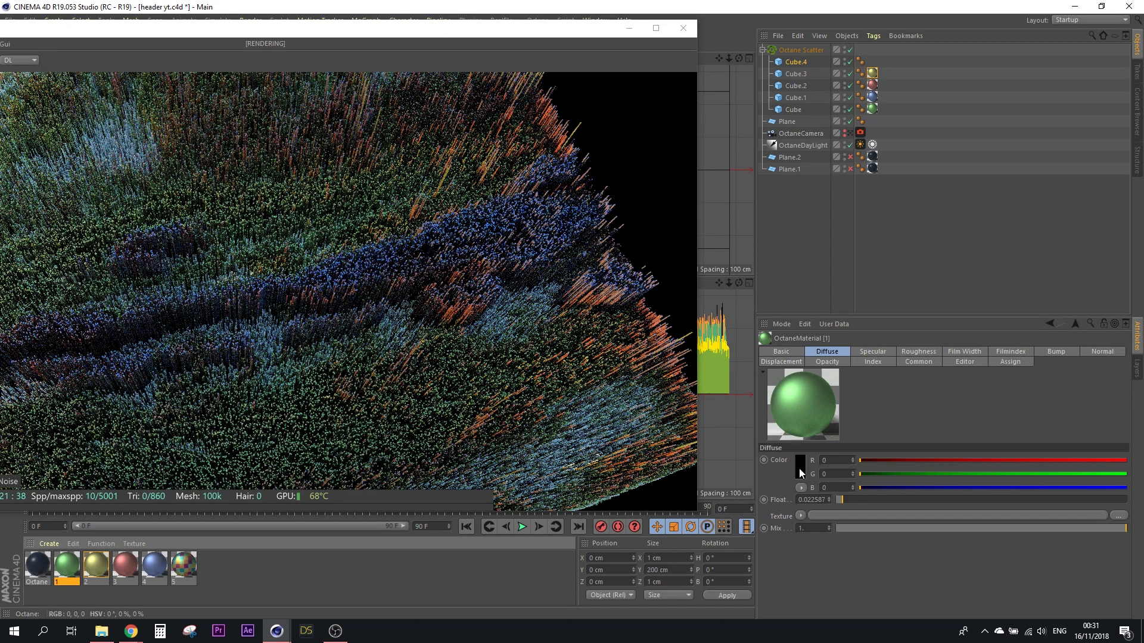
Step: Recolour material 1's diffuse to fully saturated orange and apply it to Cube.4
{"action": "left_click", "coordinate": [799, 468]}
{"action": "left_click_drag", "start_coordinate": [799, 468], "coordinate": [917, 492]}
{"action": "left_click", "coordinate": [789, 481]}
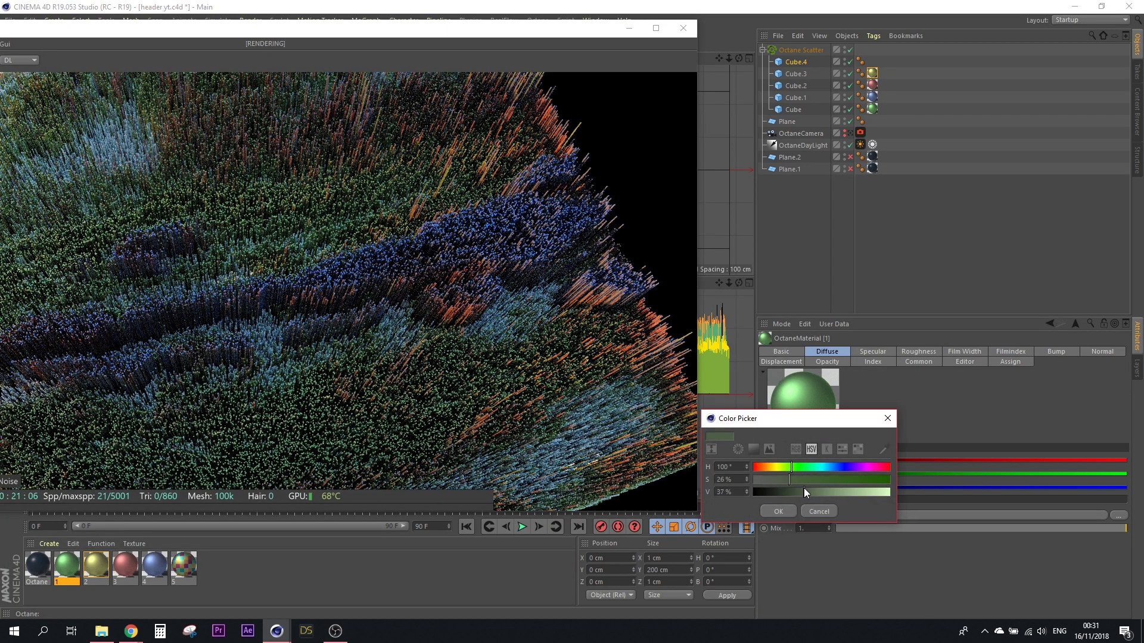
{"action": "left_click", "coordinate": [888, 480]}
{"action": "left_click_drag", "start_coordinate": [810, 471], "coordinate": [767, 471]}
{"action": "left_click", "coordinate": [784, 512]}
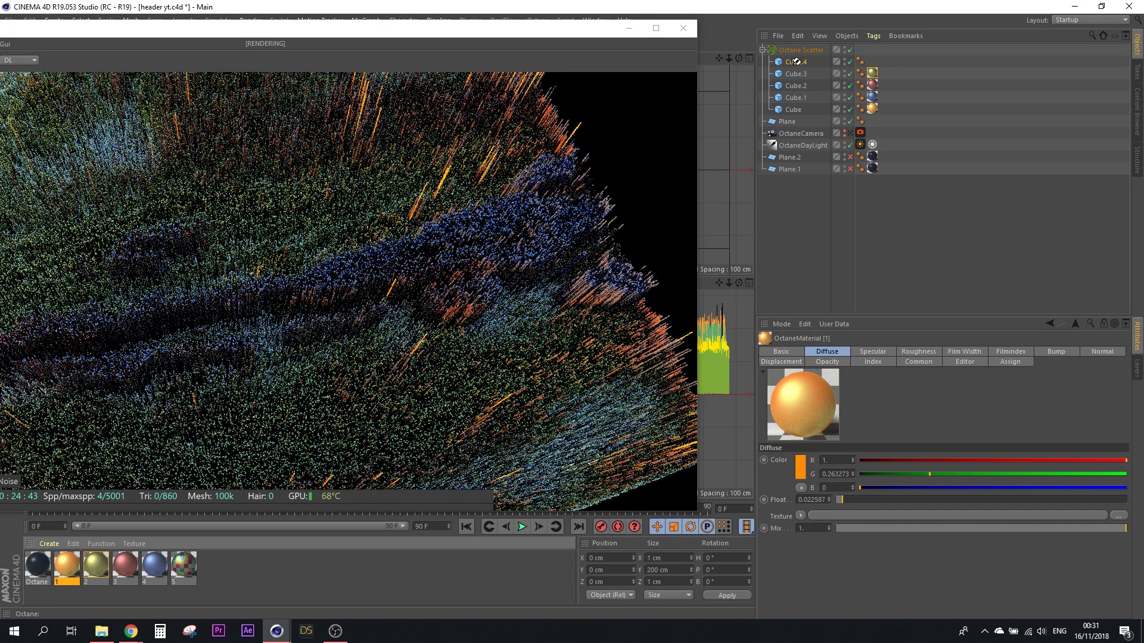
{"action": "left_click_drag", "start_coordinate": [797, 63], "coordinate": [798, 63]}
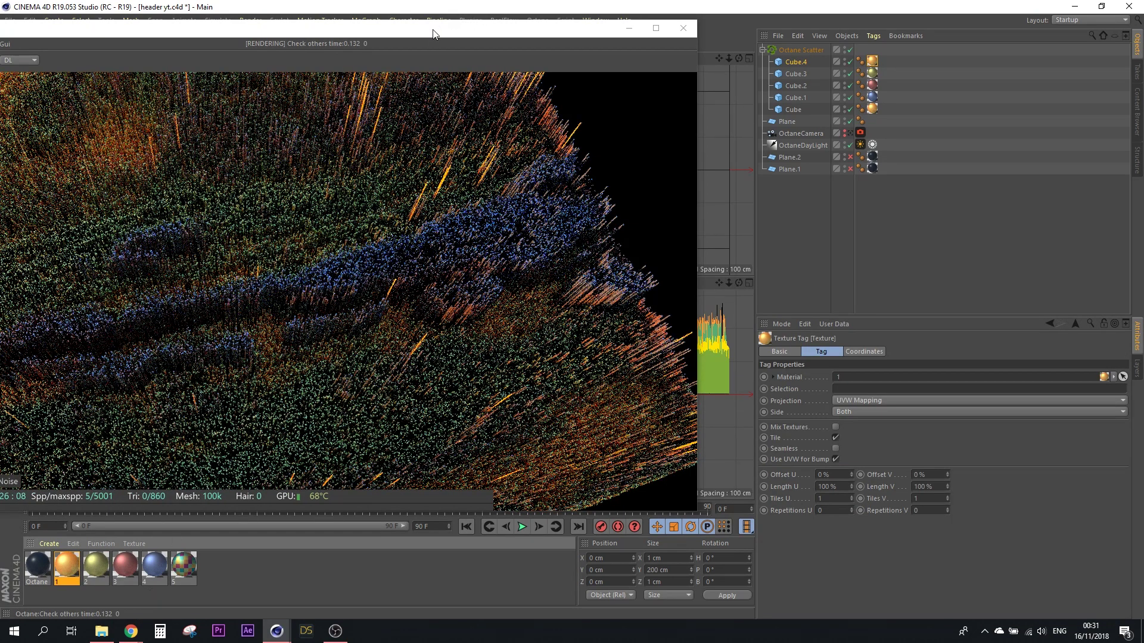
{"action": "left_click_drag", "start_coordinate": [434, 34], "coordinate": [653, 48]}
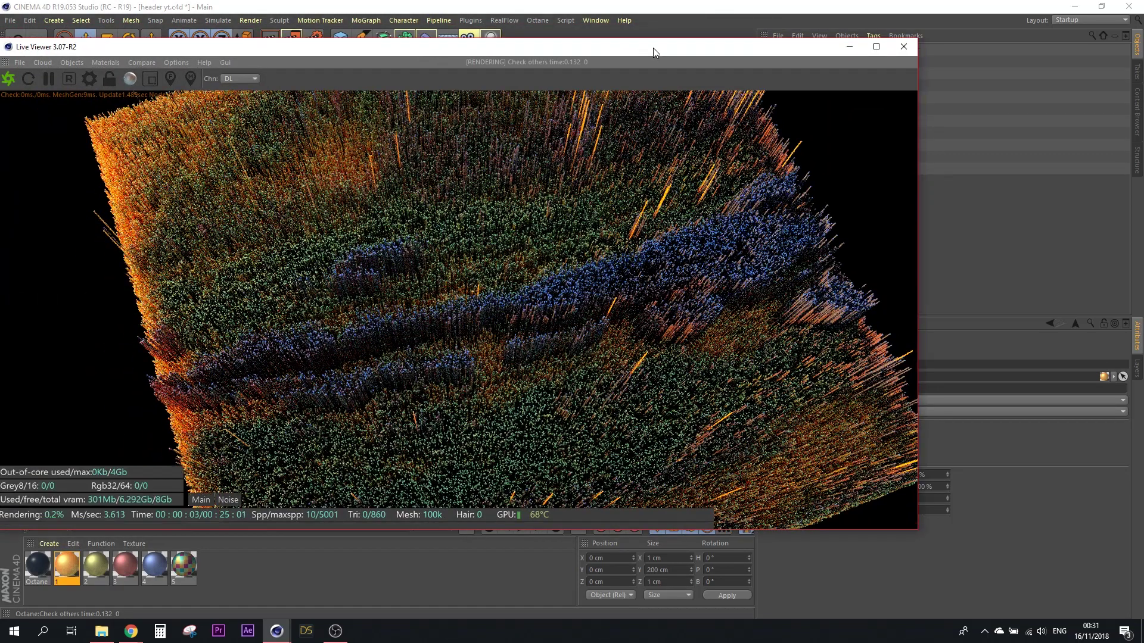
{"action": "left_click", "coordinate": [101, 631]}
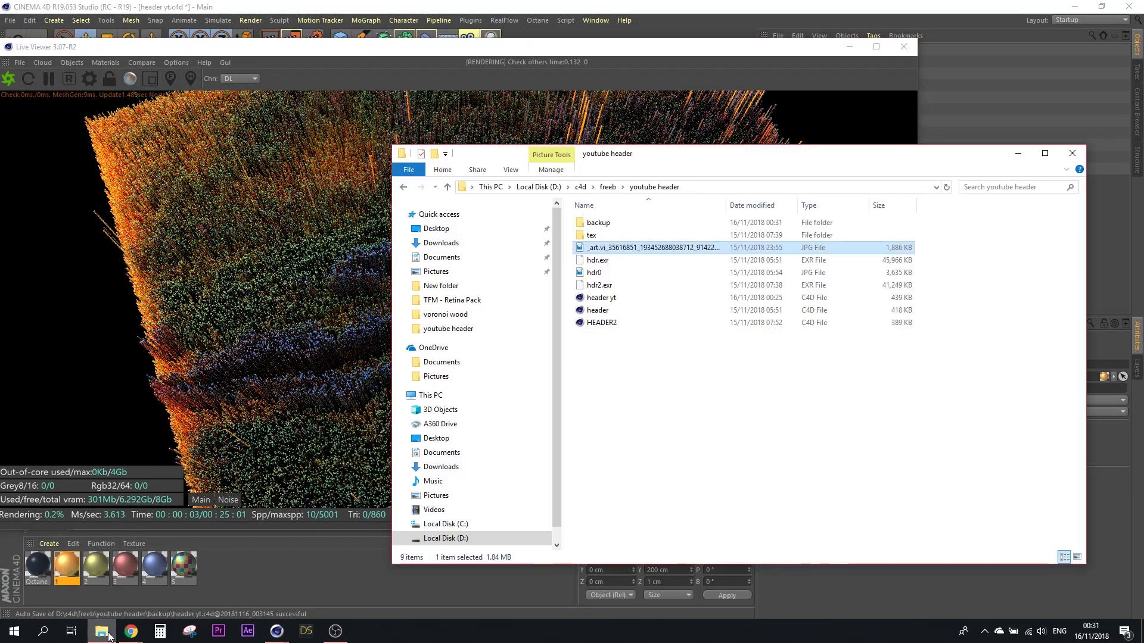
{"action": "double_click", "coordinate": [641, 249]}
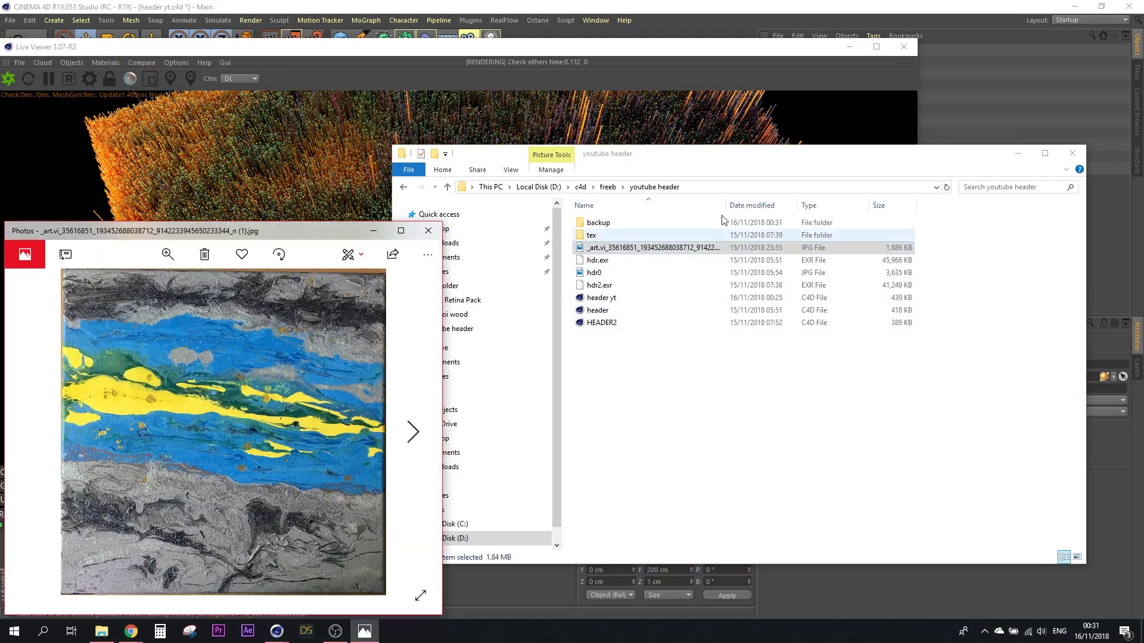
{"action": "left_click", "coordinate": [1018, 154]}
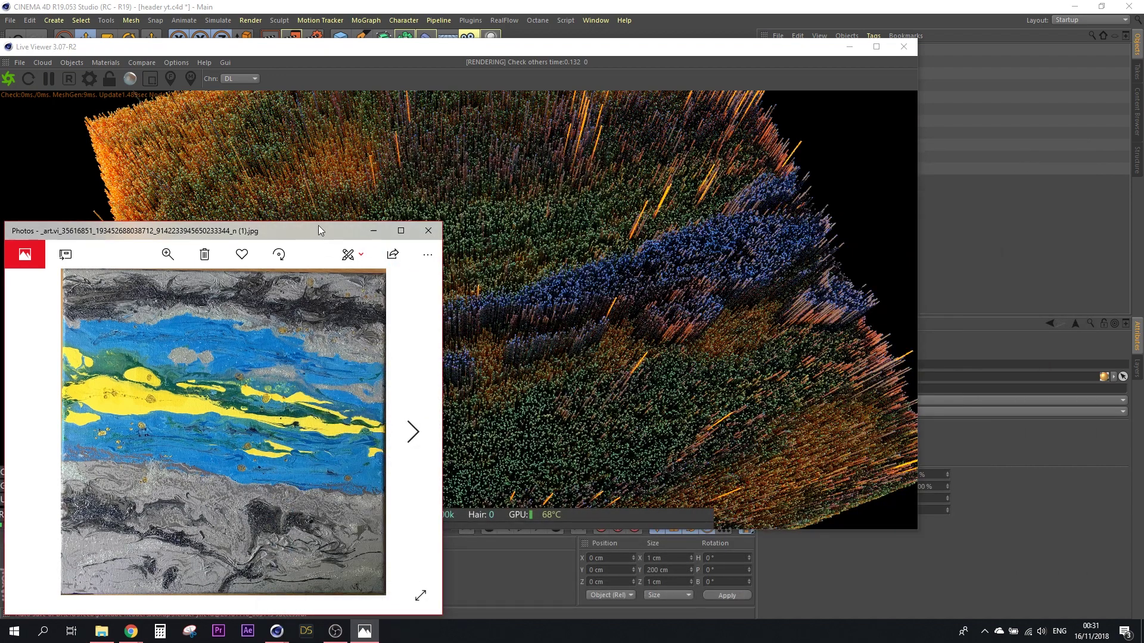
{"action": "mouse_move", "coordinate": [319, 226]}
{"action": "left_mouse_down"}
{"action": "mouse_move", "coordinate": [987, 214]}
{"action": "mouse_move", "coordinate": [901, 241]}
{"action": "left_mouse_up"}
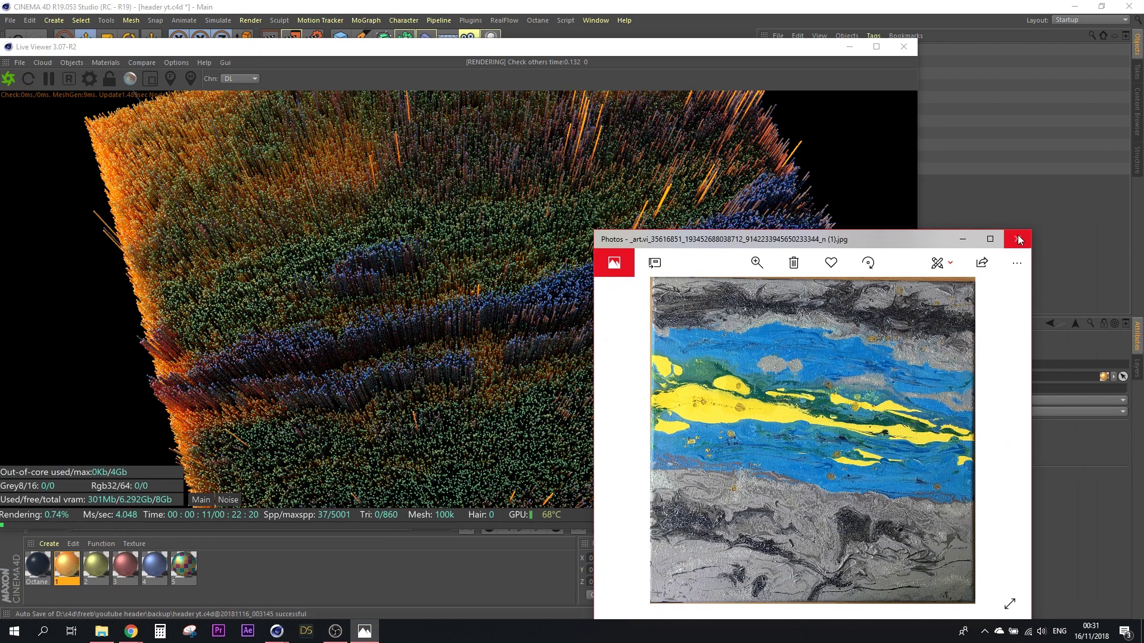
{"action": "left_click", "coordinate": [1017, 239]}
{"action": "left_click_drag", "start_coordinate": [717, 50], "coordinate": [523, 38]}
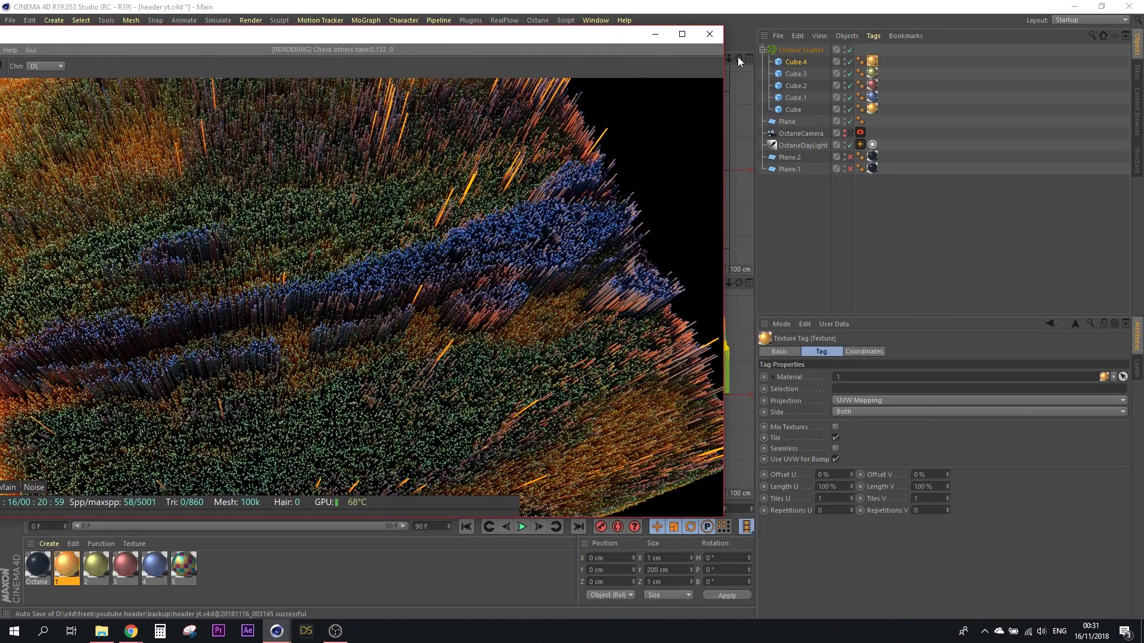
Step: Set Octane Scatter's shader distribution to Min 0.28 and Max 0.7, then duplicate the plane as Plane.3
{"action": "left_click", "coordinate": [804, 49]}
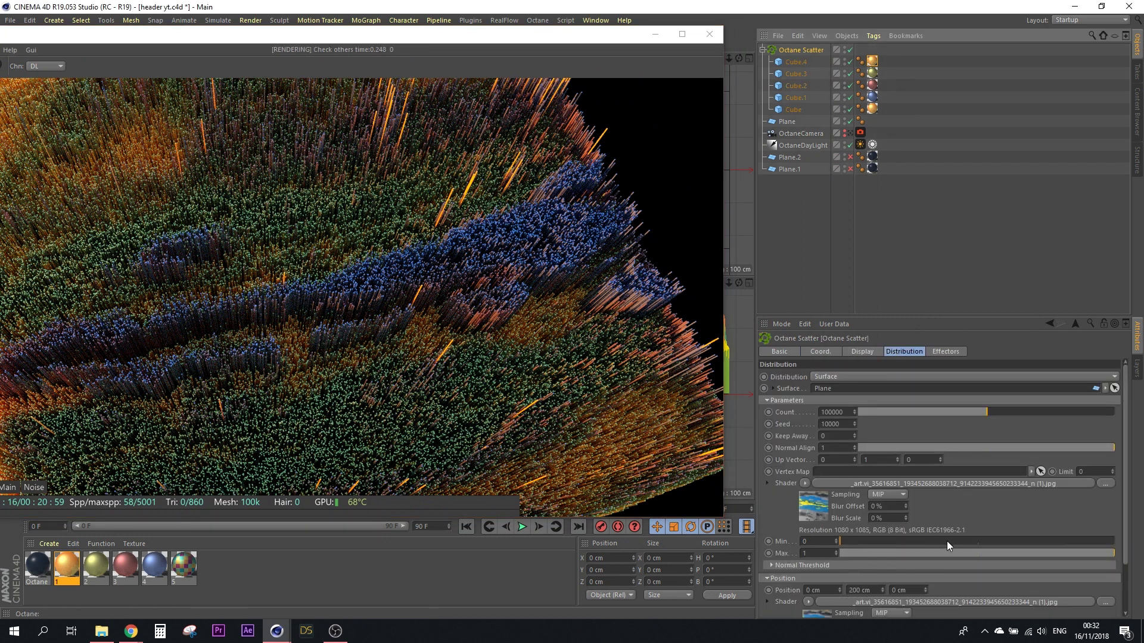
{"action": "left_click", "coordinate": [897, 542]}
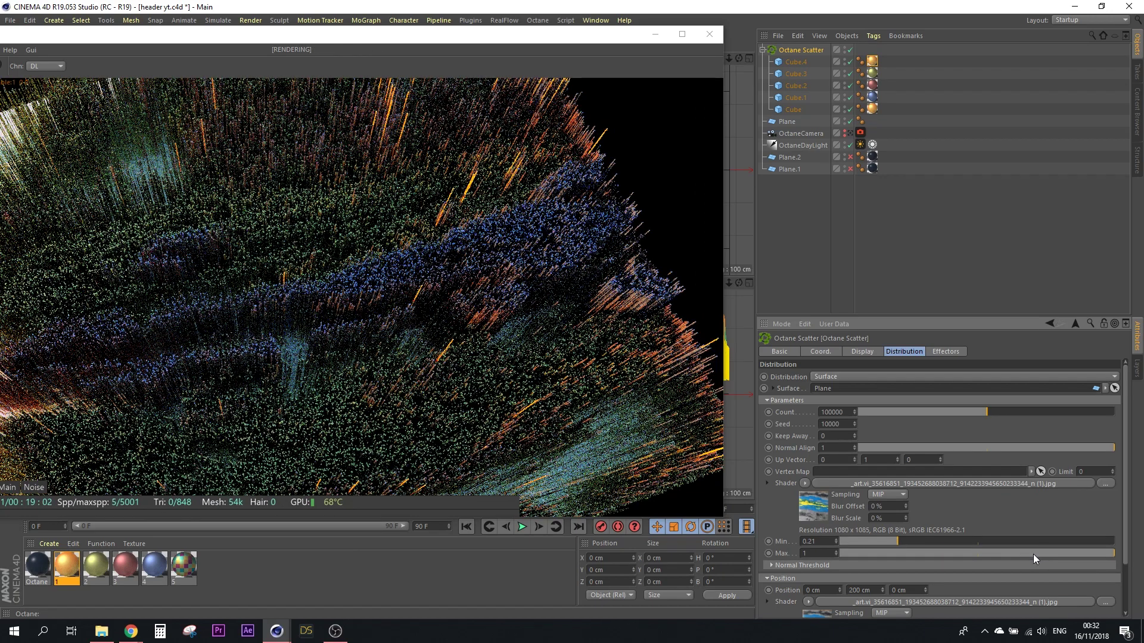
{"action": "left_click", "coordinate": [1033, 553]}
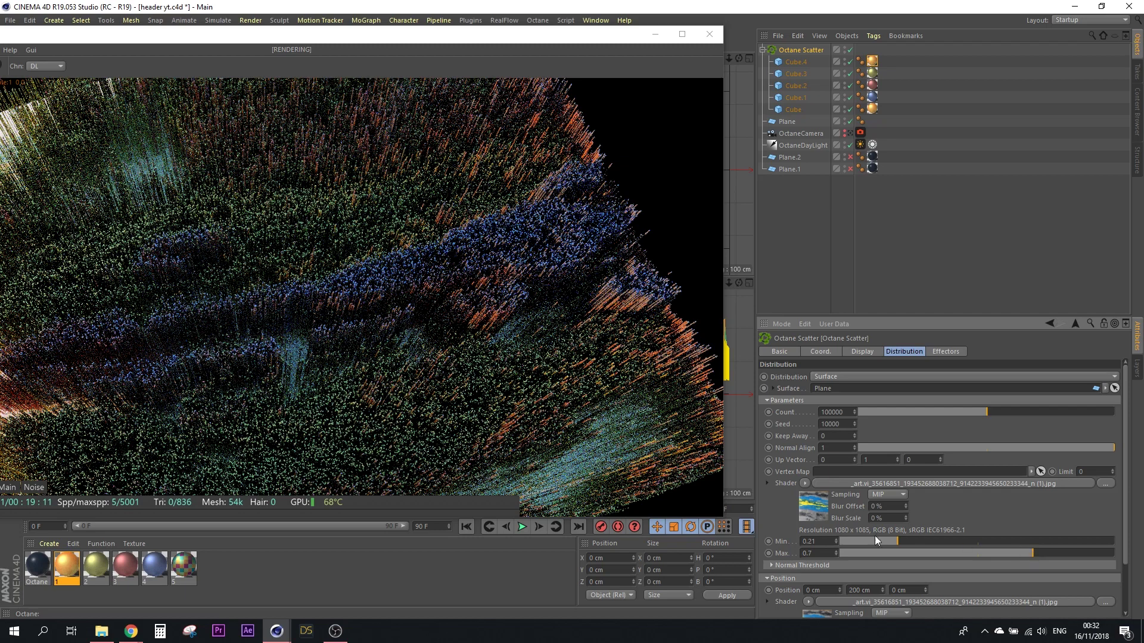
{"action": "left_click_drag", "start_coordinate": [875, 540], "coordinate": [867, 542]}
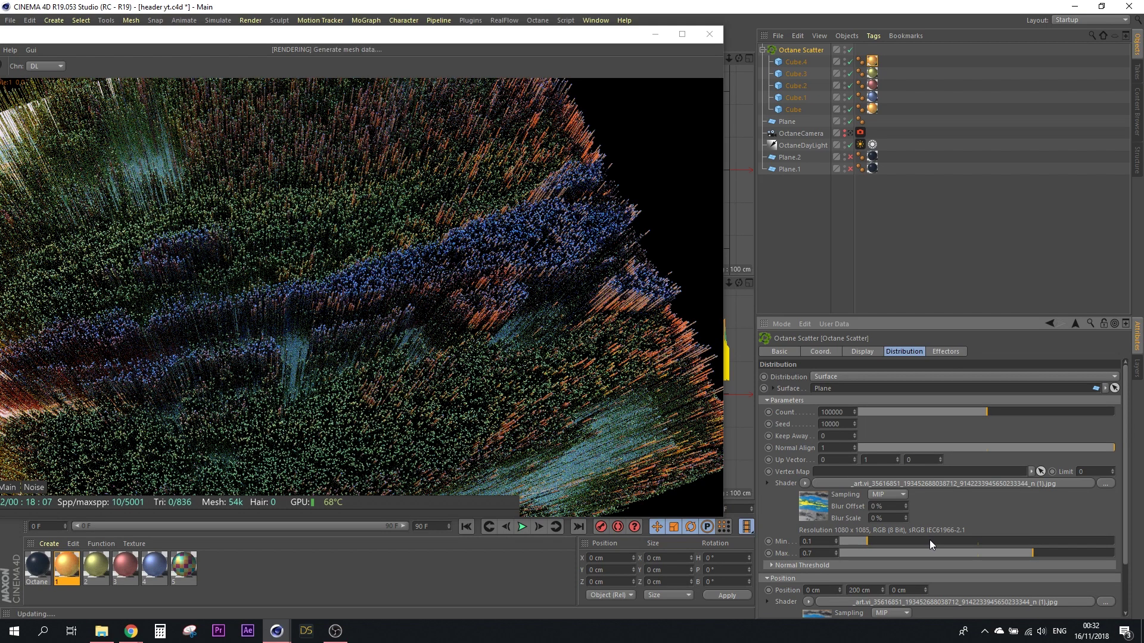
{"action": "left_click", "coordinate": [945, 541]}
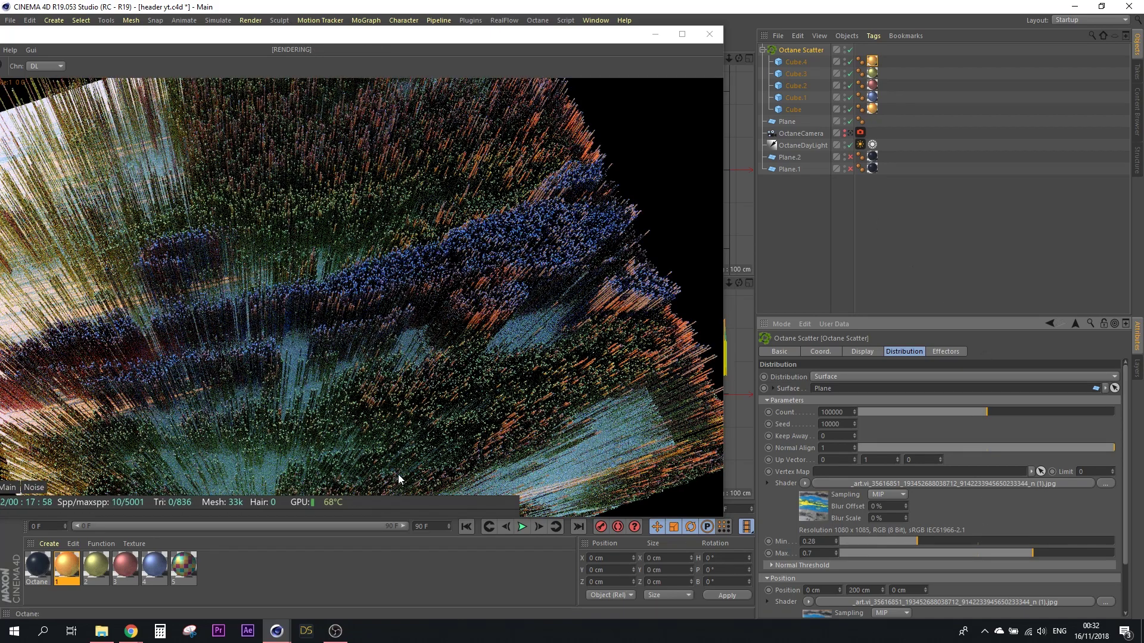
{"action": "left_click", "coordinate": [784, 121]}
{"action": "left_click_drag", "start_coordinate": [789, 120], "coordinate": [788, 188], "text": "ctrl"}
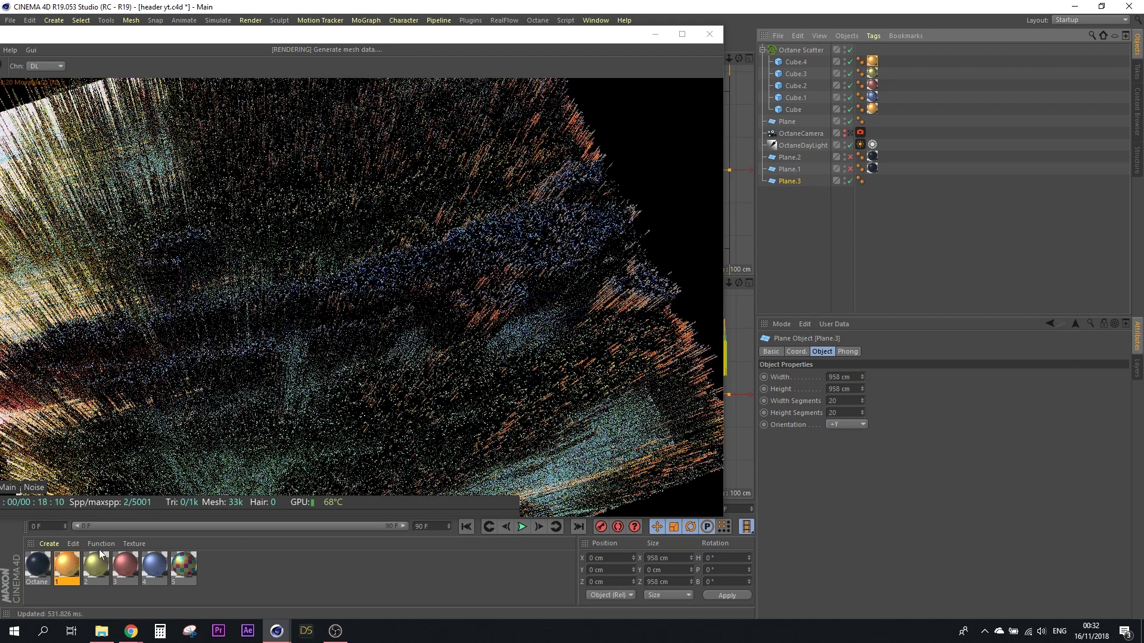
Step: Create a new Octane material and apply it to Plane.3
{"action": "left_click", "coordinate": [51, 545]}
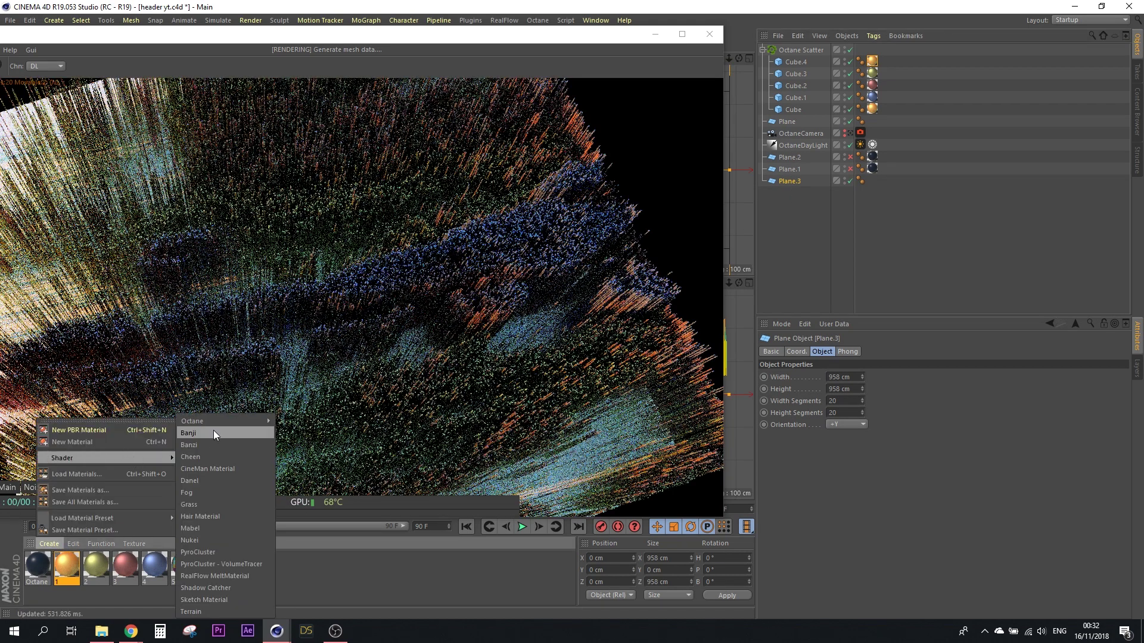
{"action": "left_click", "coordinate": [306, 423]}
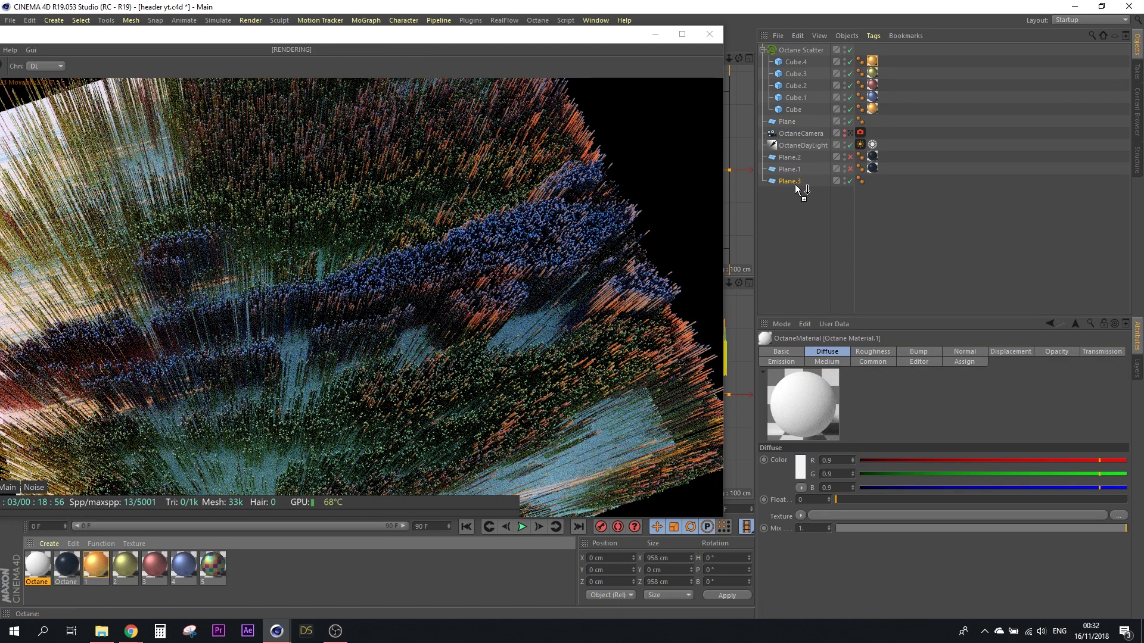
{"action": "left_click_drag", "start_coordinate": [792, 184], "coordinate": [791, 182]}
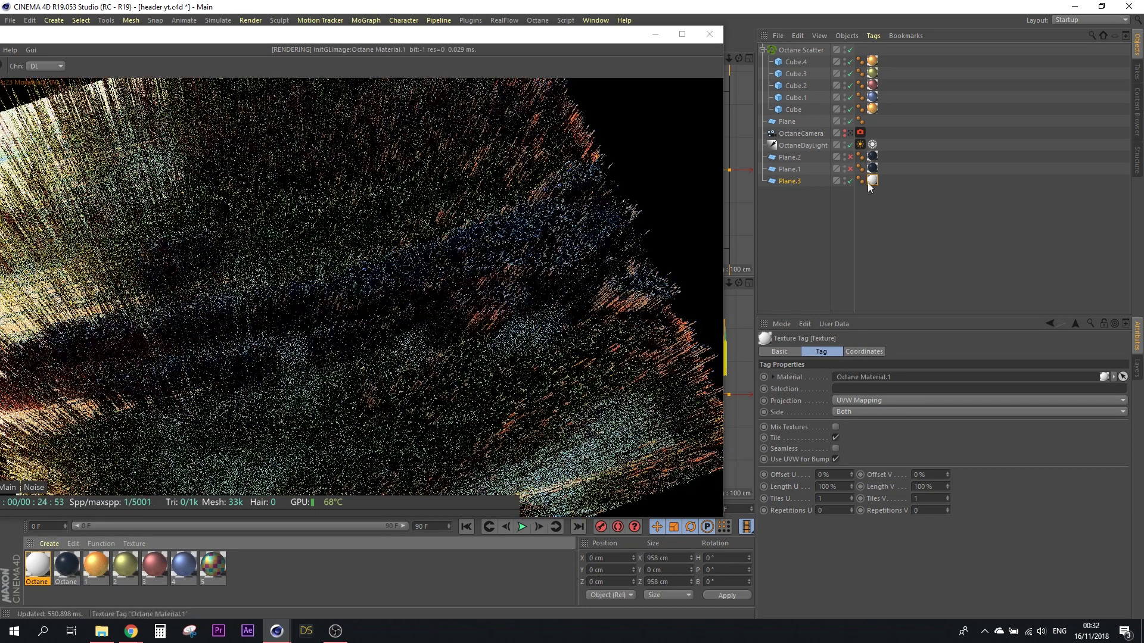
Step: Feed the material's displacement from a Displacement node with 4096x4096 level of detail
{"action": "double_click", "coordinate": [37, 564]}
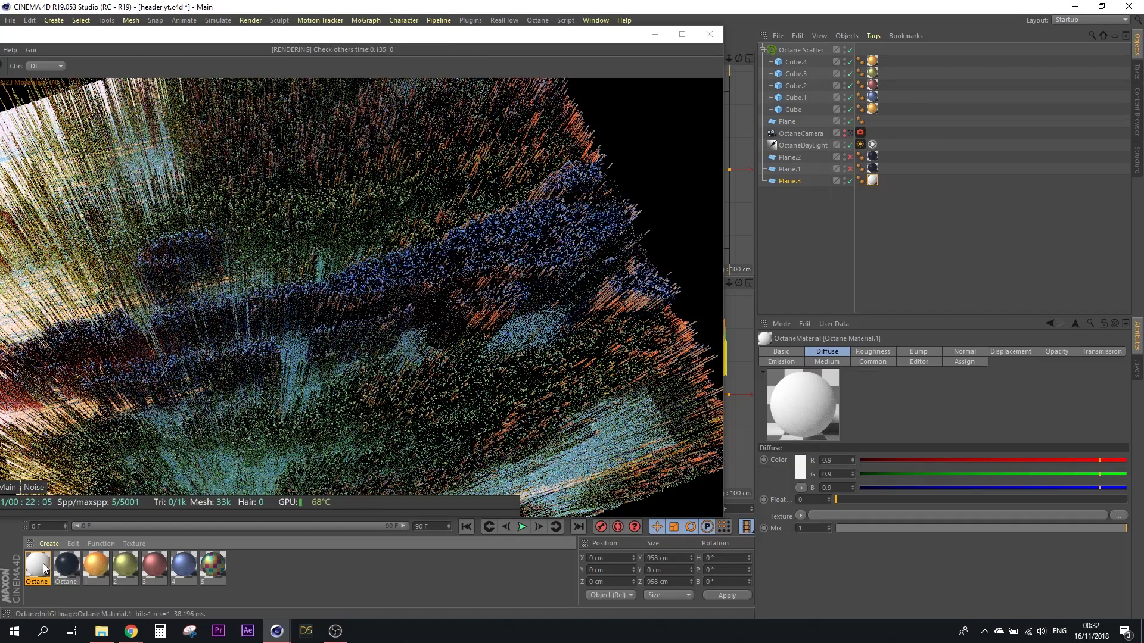
{"action": "left_click", "coordinate": [213, 222]}
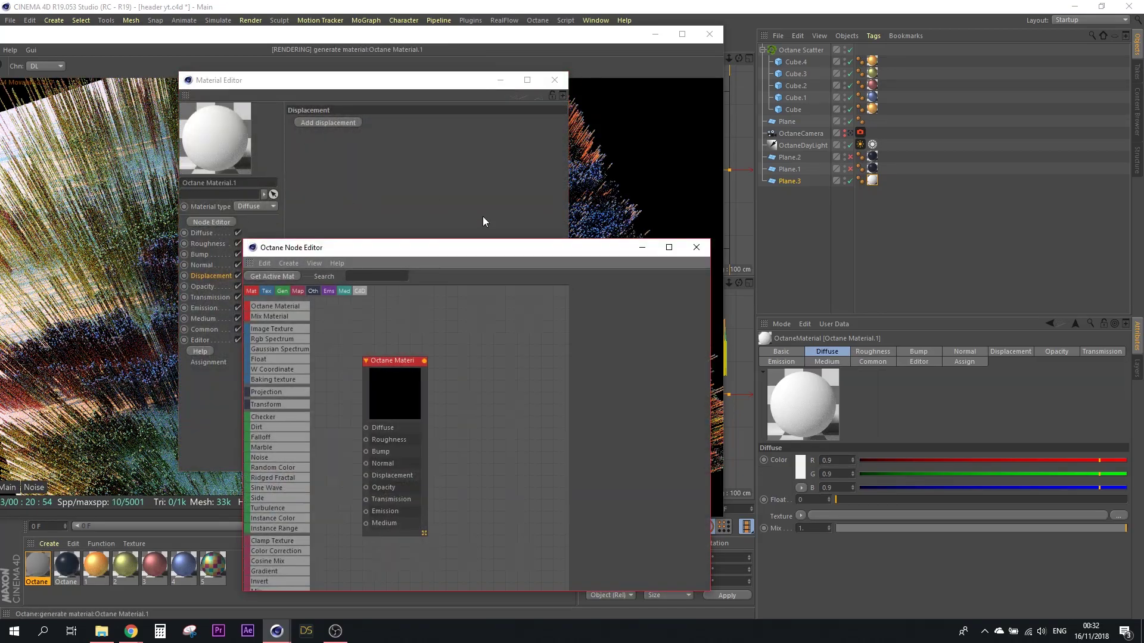
{"action": "left_click_drag", "start_coordinate": [389, 361], "coordinate": [506, 348]}
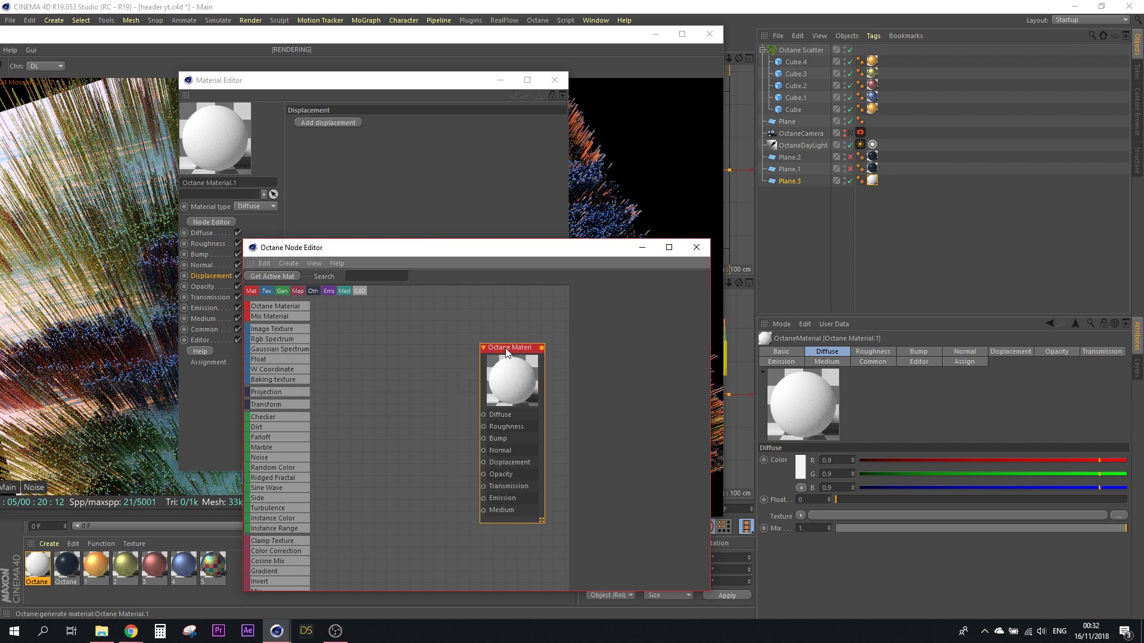
{"action": "scroll", "coordinate": [287, 501], "scroll_direction": "down", "scroll_amount": 2}
{"action": "scroll", "coordinate": [288, 501], "scroll_direction": "down", "scroll_amount": 2}
{"action": "scroll", "coordinate": [287, 502], "scroll_direction": "down", "scroll_amount": 2}
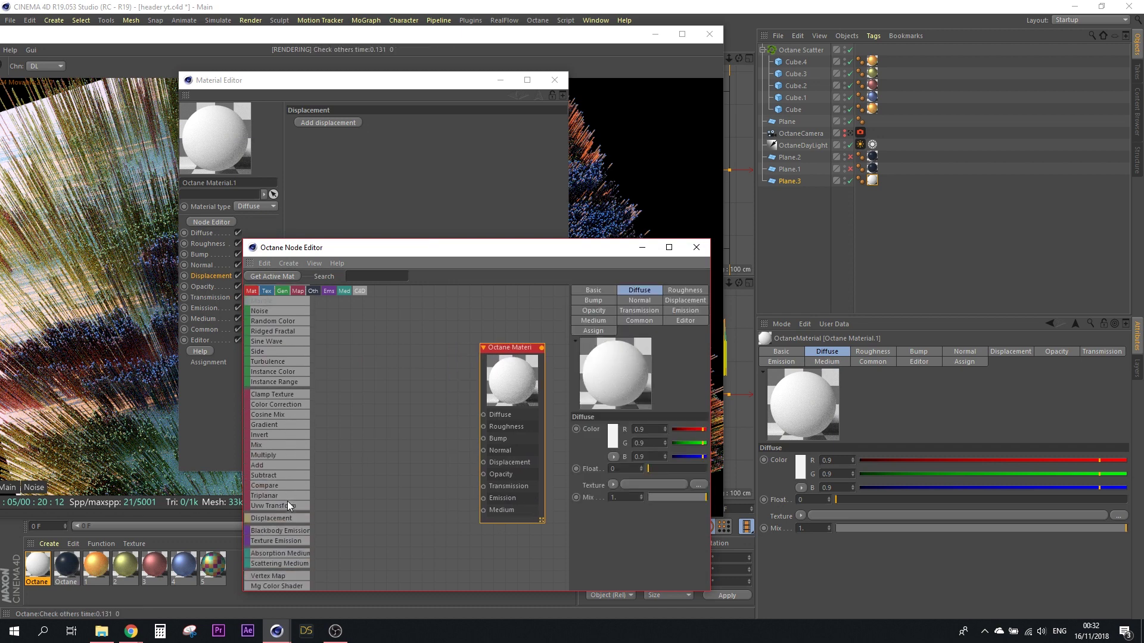
{"action": "scroll", "coordinate": [287, 501], "scroll_direction": "down", "scroll_amount": 2}
{"action": "mouse_move", "coordinate": [266, 456]}
{"action": "left_mouse_down"}
{"action": "mouse_move", "coordinate": [385, 455]}
{"action": "mouse_move", "coordinate": [468, 472]}
{"action": "mouse_move", "coordinate": [483, 463]}
{"action": "left_mouse_up"}
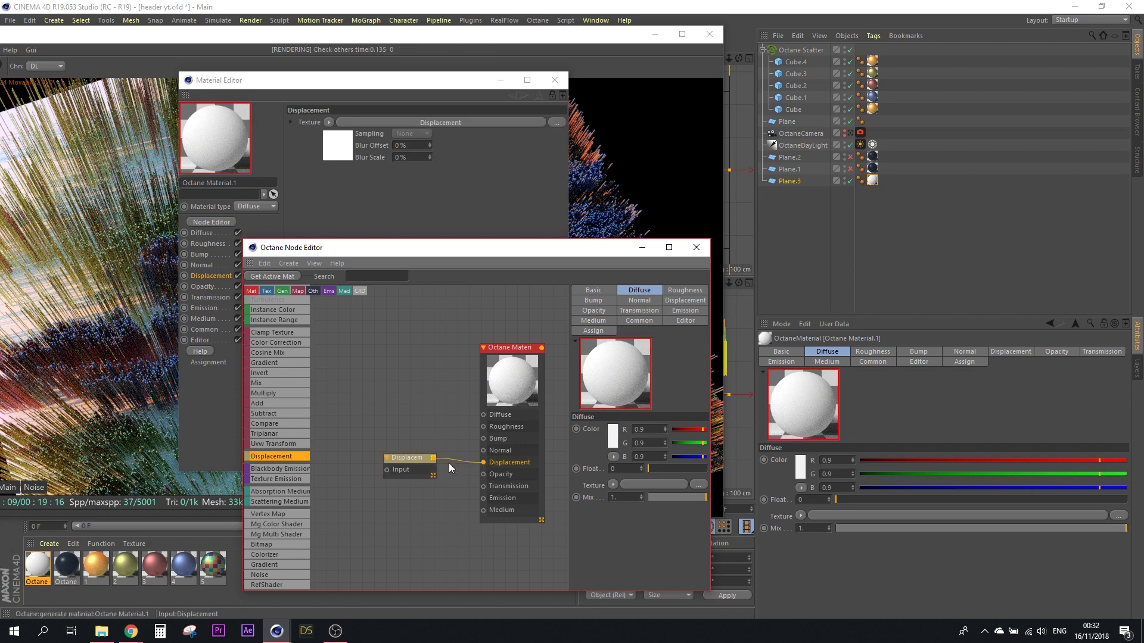
{"action": "left_click", "coordinate": [408, 461]}
{"action": "left_click", "coordinate": [663, 353]}
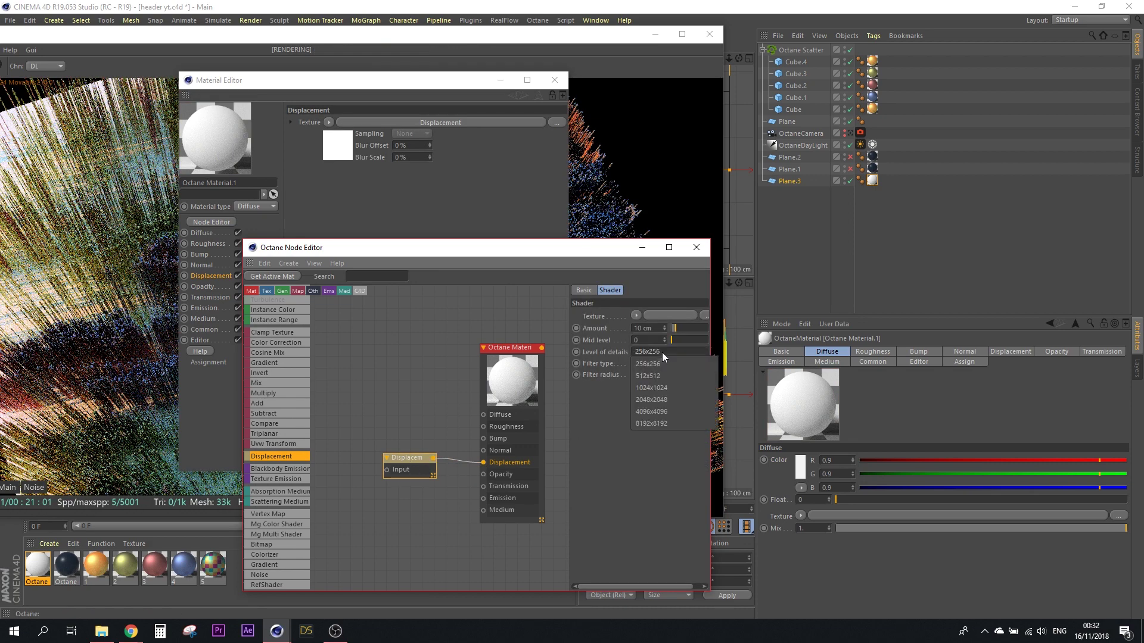
{"action": "left_click", "coordinate": [645, 419]}
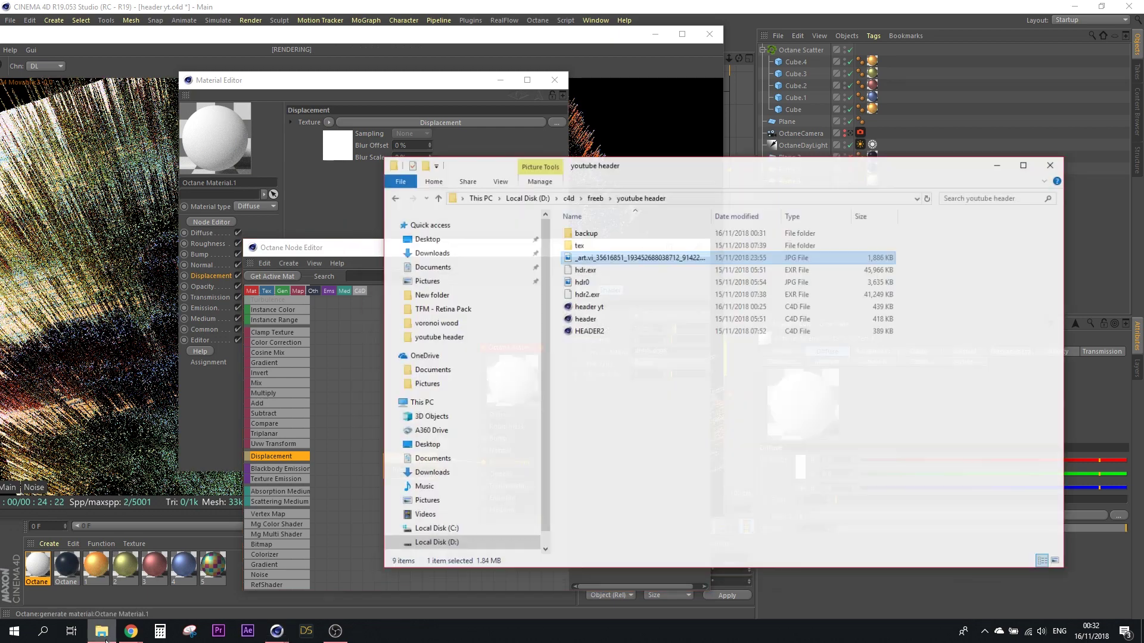
{"action": "left_click", "coordinate": [101, 631]}
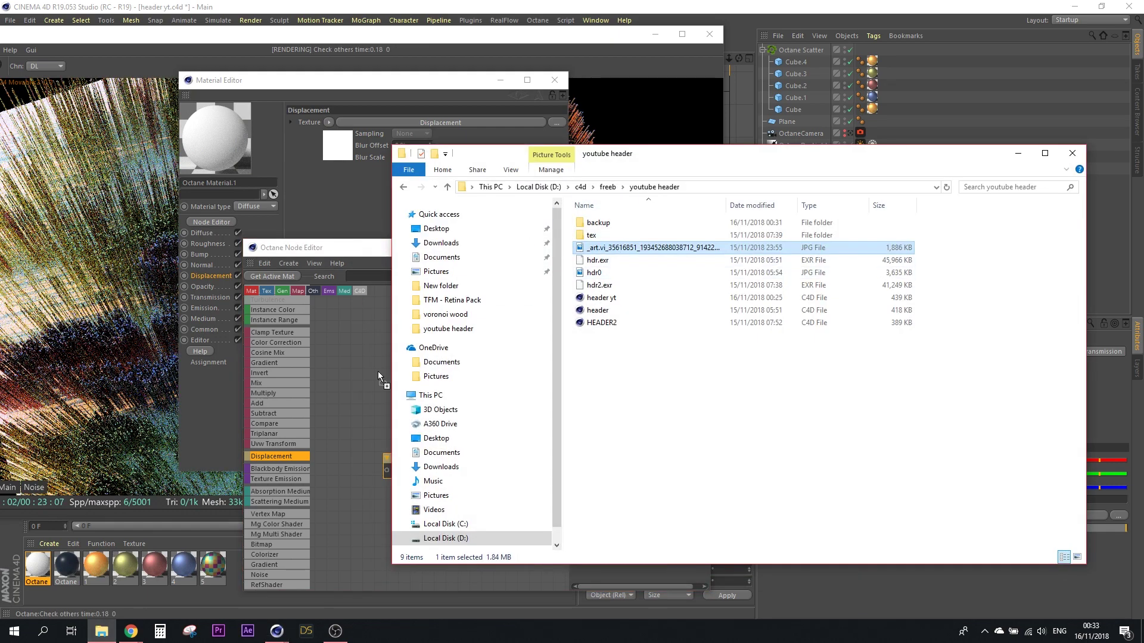
Step: Add the painting JPG as an ImageTexture node feeding the Displacement node
{"action": "mouse_move", "coordinate": [378, 371]}
{"action": "left_mouse_down"}
{"action": "mouse_move", "coordinate": [342, 394]}
{"action": "mouse_move", "coordinate": [367, 354]}
{"action": "left_mouse_up"}
{"action": "left_click", "coordinate": [1019, 153]}
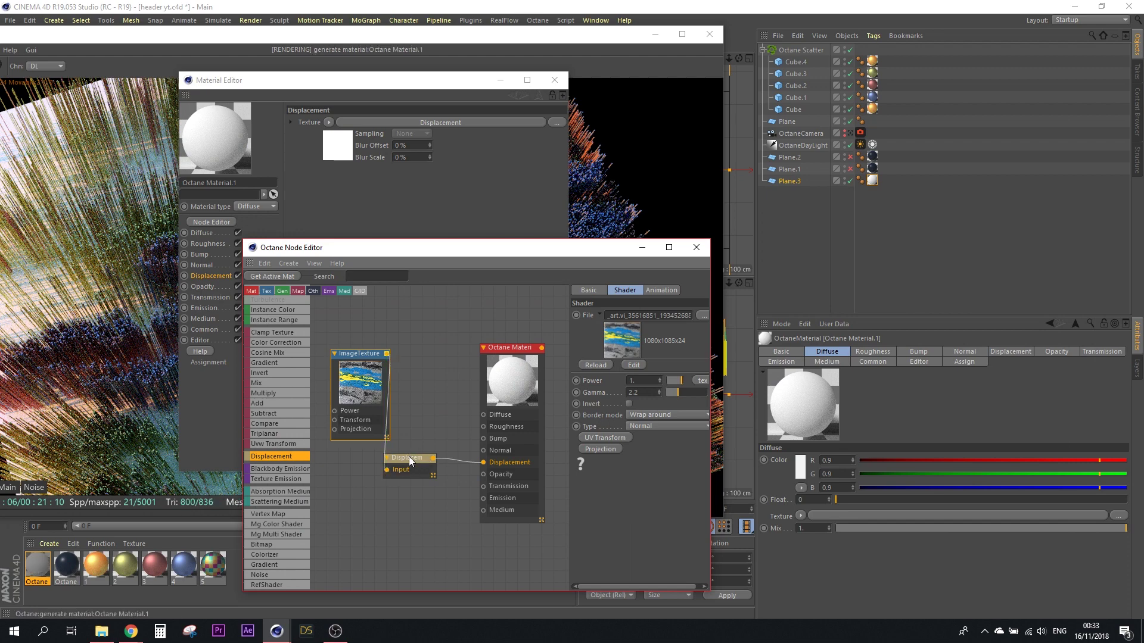
{"action": "left_click_drag", "start_coordinate": [408, 457], "coordinate": [426, 404]}
Step: Open the Octane Material's Diffuse colour picker and close it unchanged
{"action": "left_click", "coordinate": [507, 389]}
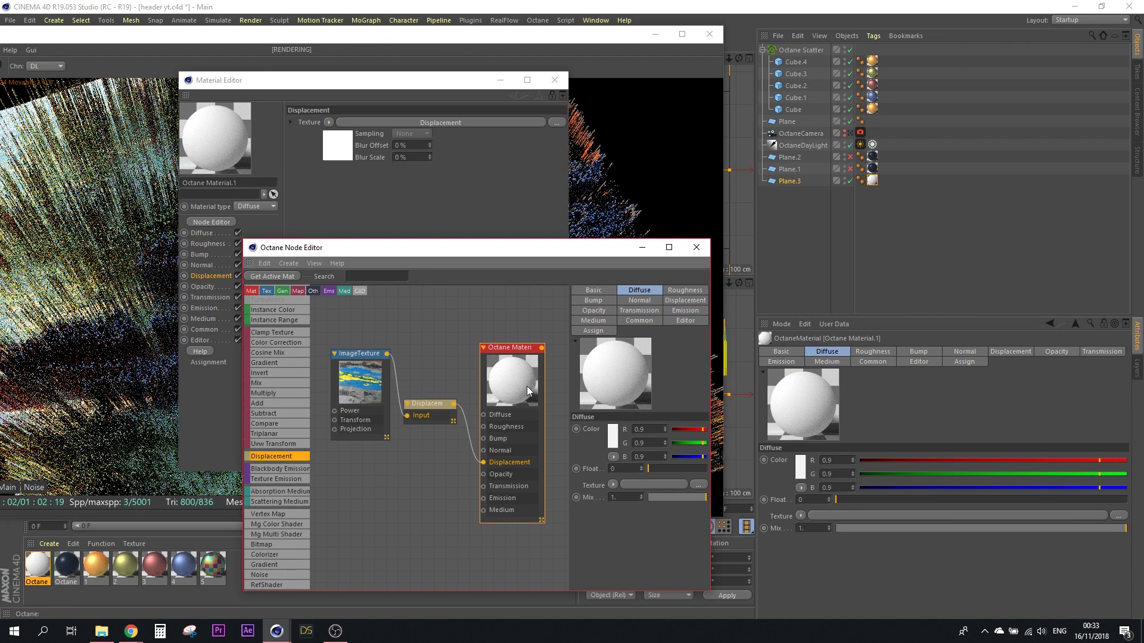
{"action": "left_click", "coordinate": [610, 438]}
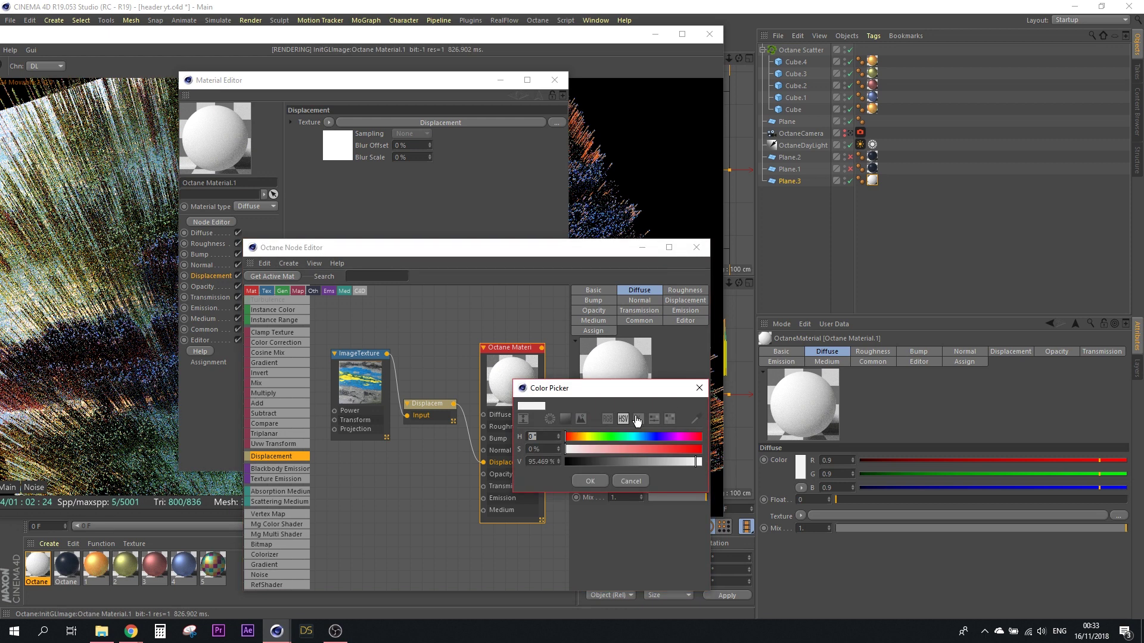
{"action": "left_click", "coordinate": [699, 388]}
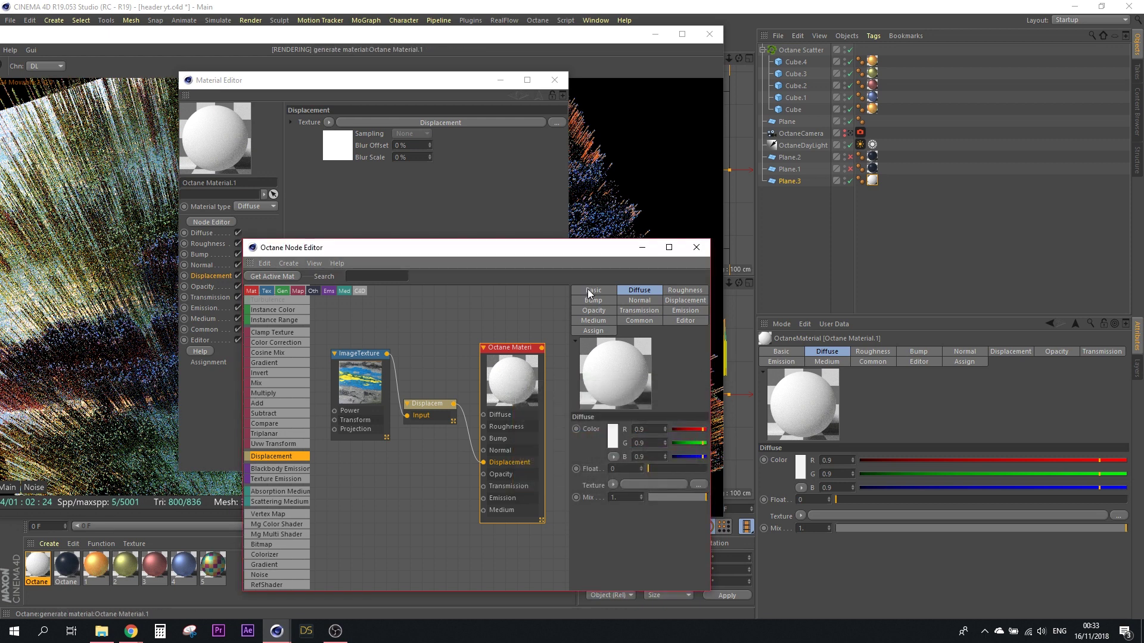
Step: Change Material.1's material type to Glossy
{"action": "left_click", "coordinate": [588, 290]}
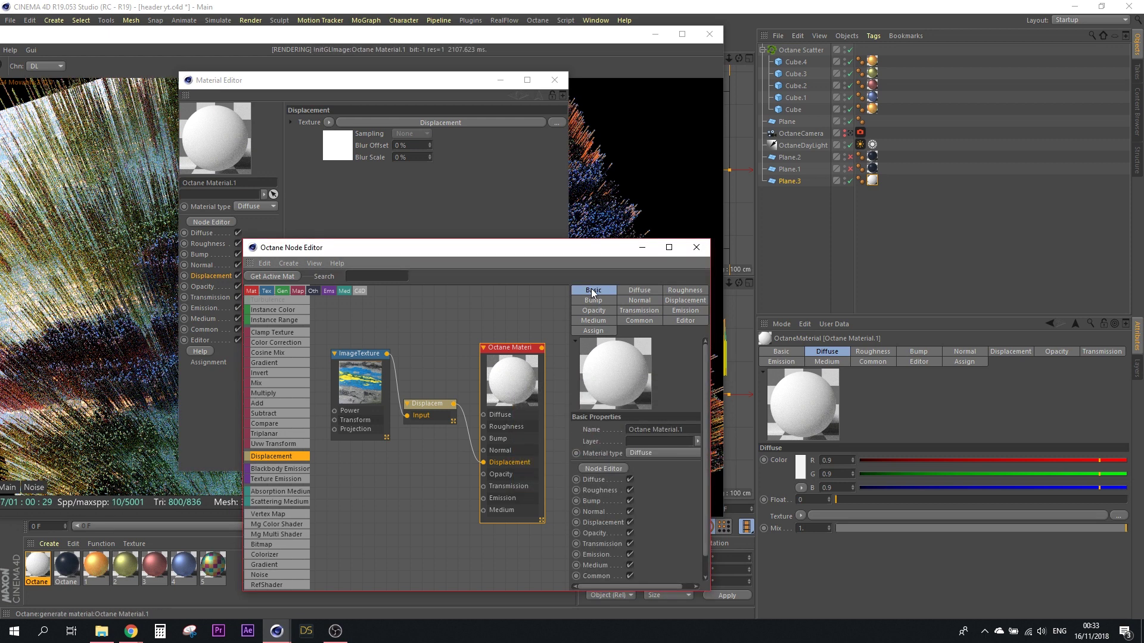
{"action": "left_click", "coordinate": [647, 453]}
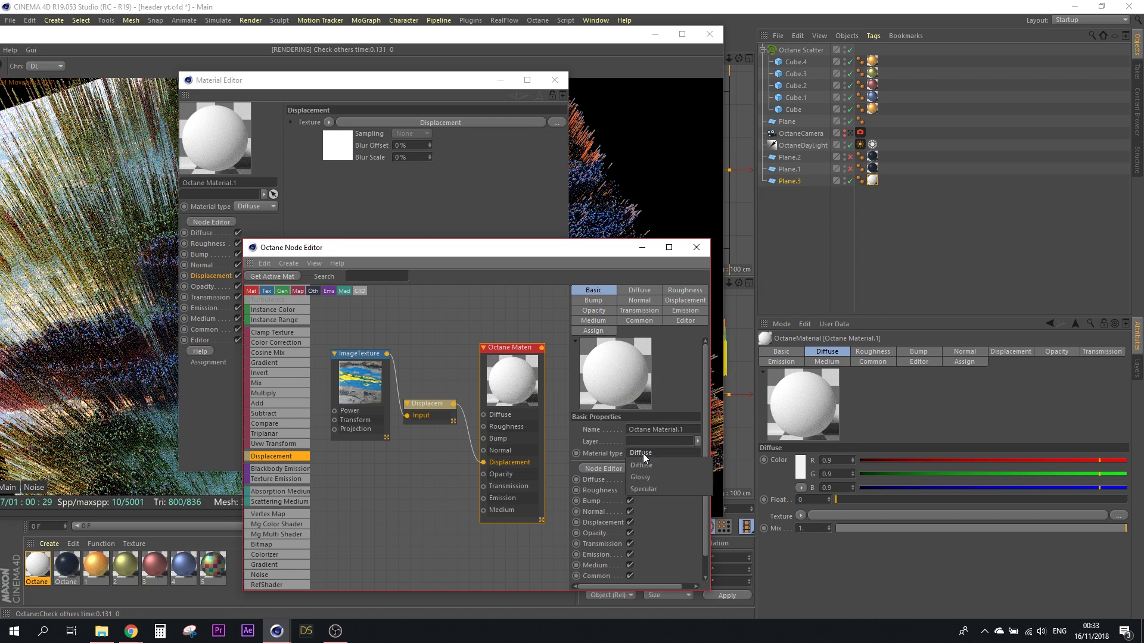
{"action": "left_click", "coordinate": [642, 477]}
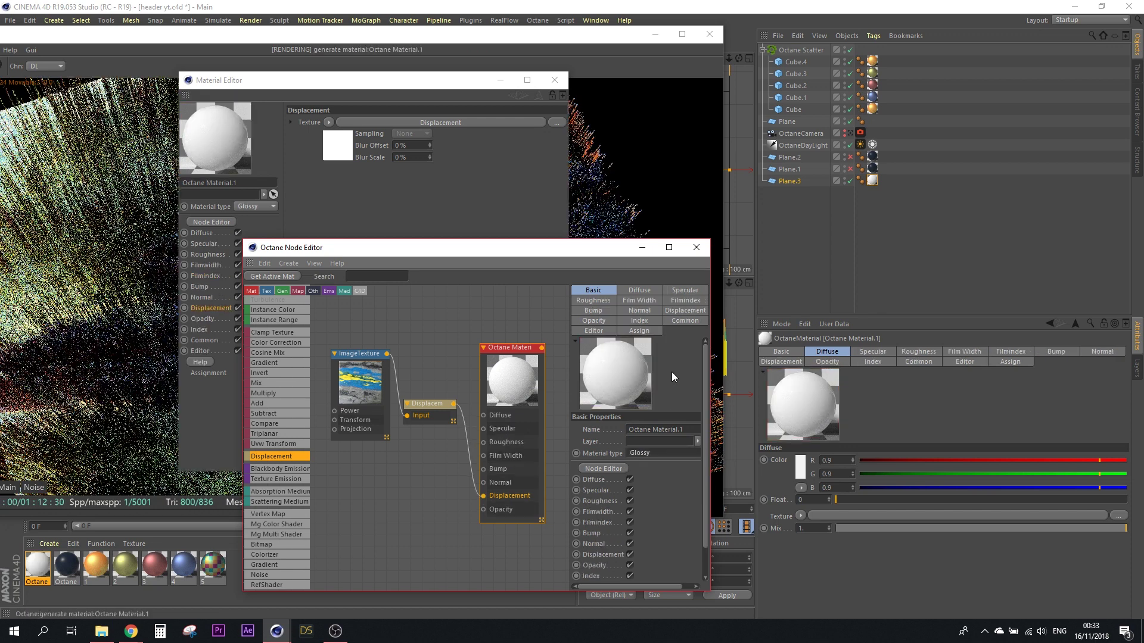
Step: Make the diffuse colour dark navy blue (H 225°, V 33%, higher saturation) and close the editors
{"action": "left_click", "coordinate": [640, 291]}
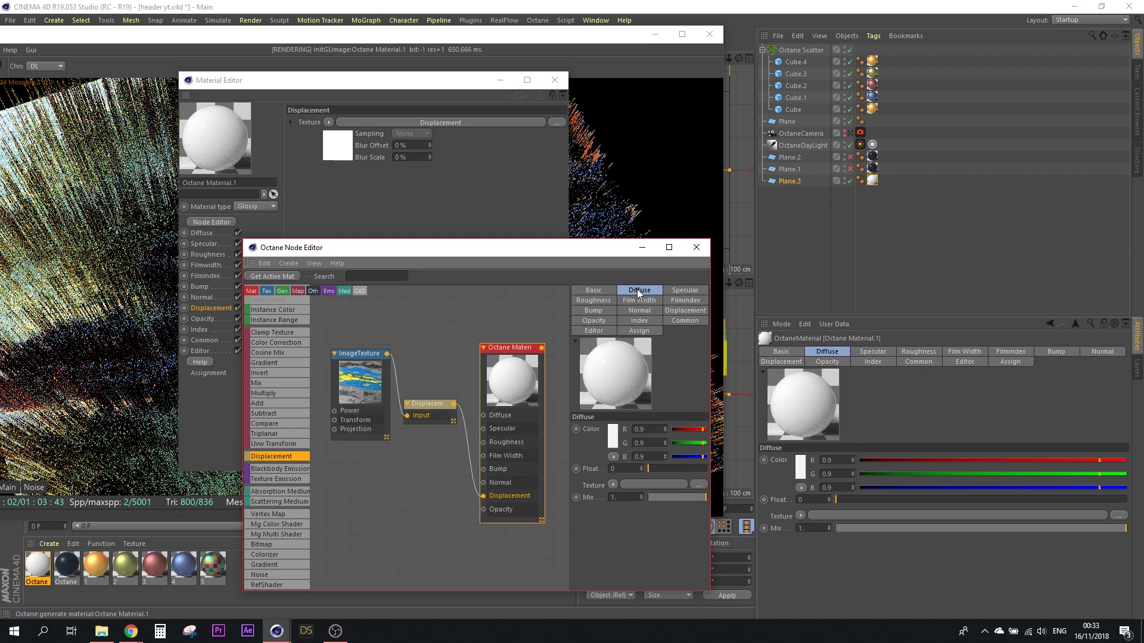
{"action": "left_click", "coordinate": [616, 434]}
{"action": "left_click", "coordinate": [614, 457]}
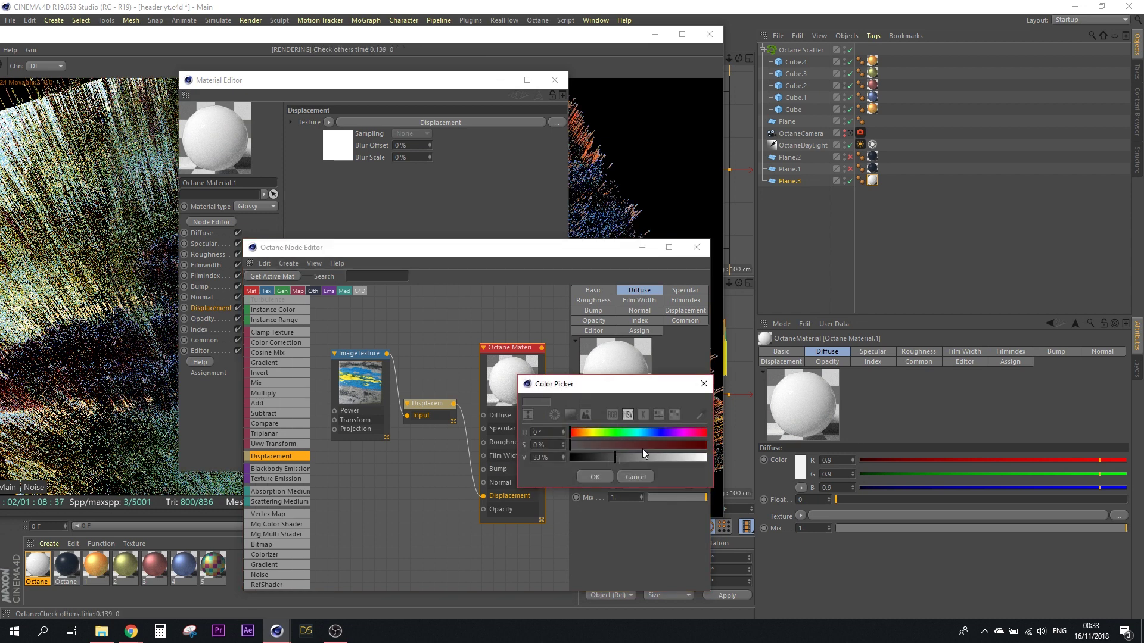
{"action": "left_click", "coordinate": [655, 433]}
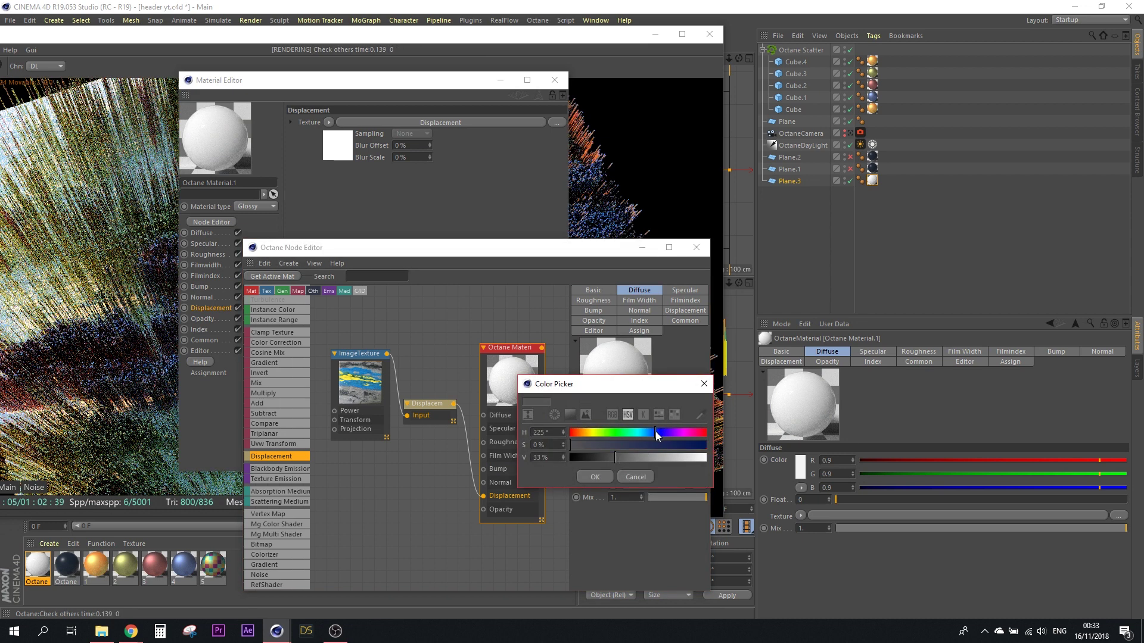
{"action": "left_click", "coordinate": [620, 444]}
{"action": "left_click", "coordinate": [595, 477]}
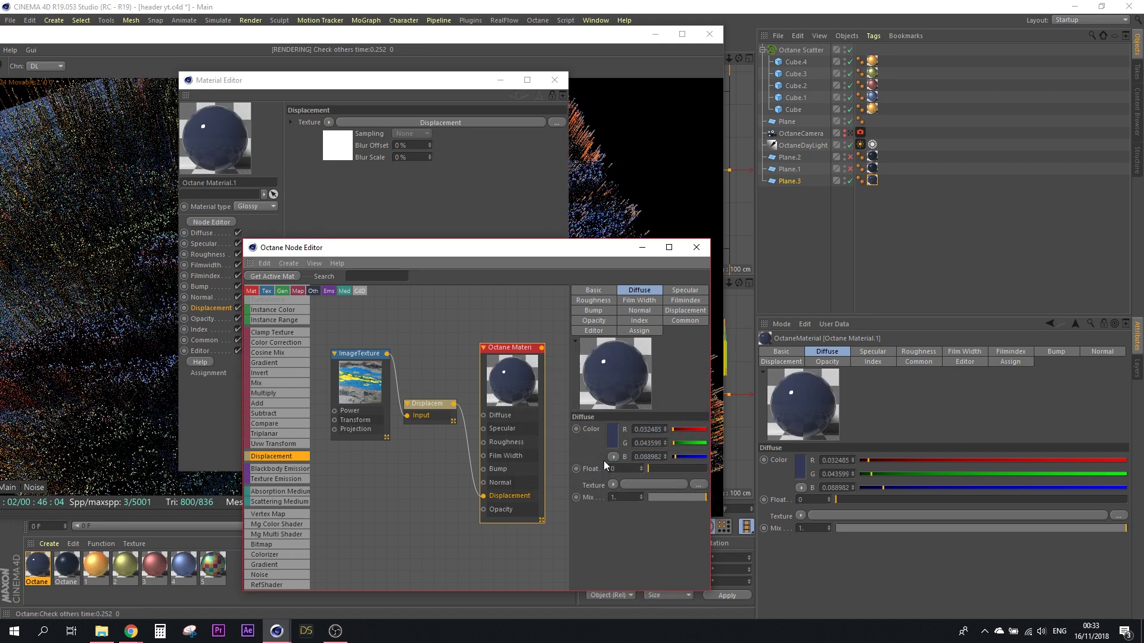
{"action": "left_click", "coordinate": [613, 435]}
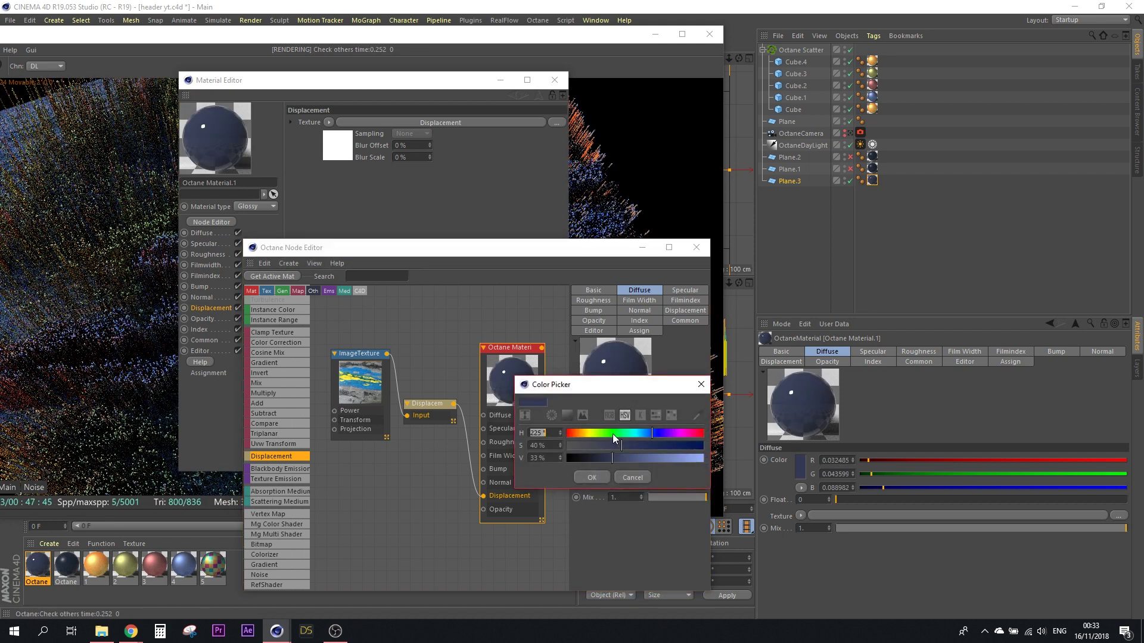
{"action": "left_click", "coordinate": [700, 386]}
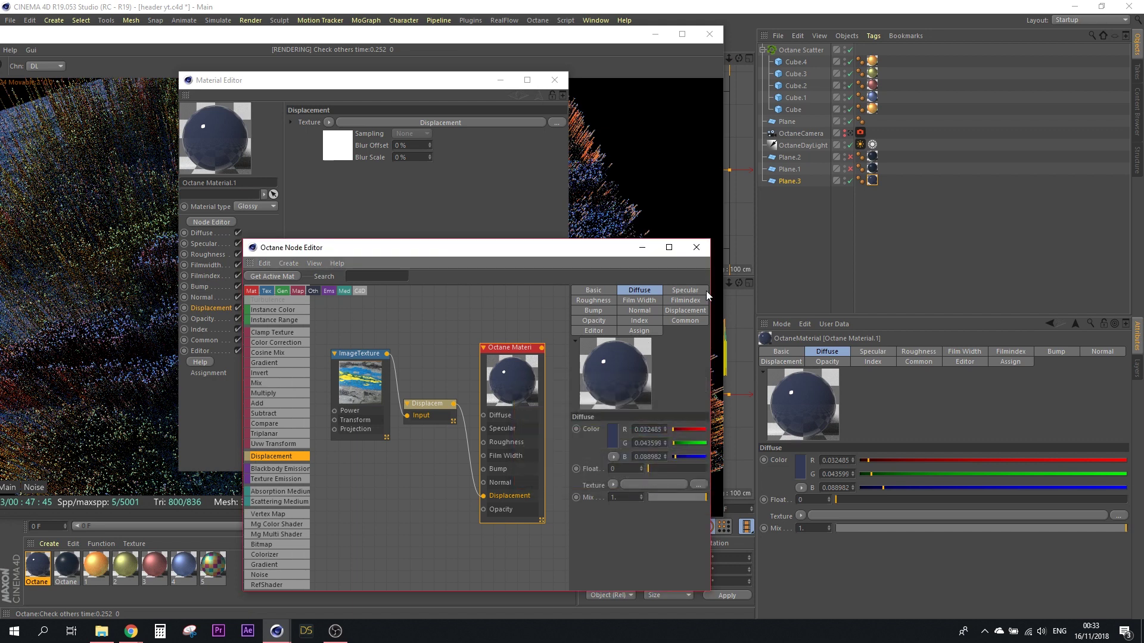
{"action": "left_click", "coordinate": [696, 249]}
Step: Raise Material.1's OctaneDisplacement amount from 10 cm to 32.813 cm
{"action": "left_click", "coordinate": [555, 81]}
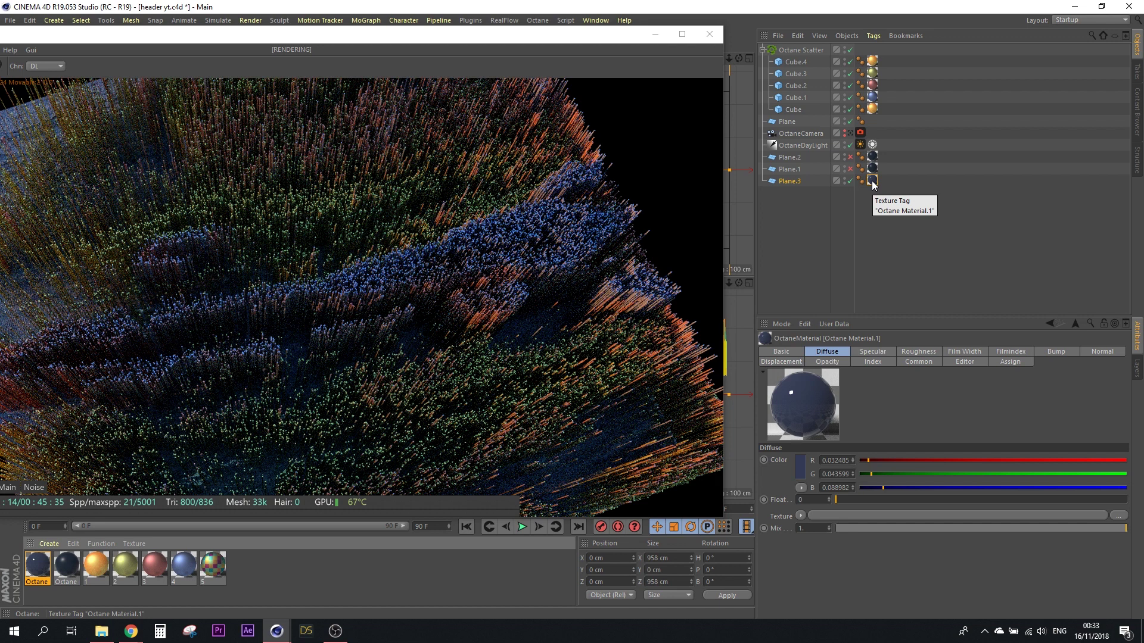
{"action": "left_click", "coordinate": [776, 363]}
{"action": "left_click", "coordinate": [808, 481]}
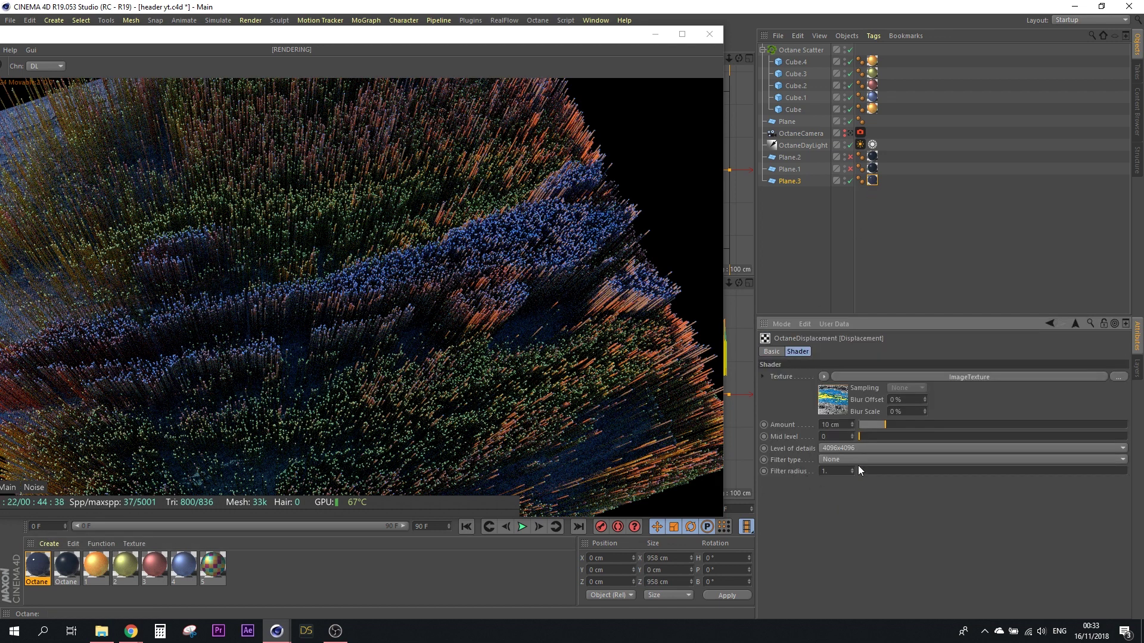
{"action": "left_click", "coordinate": [909, 425]}
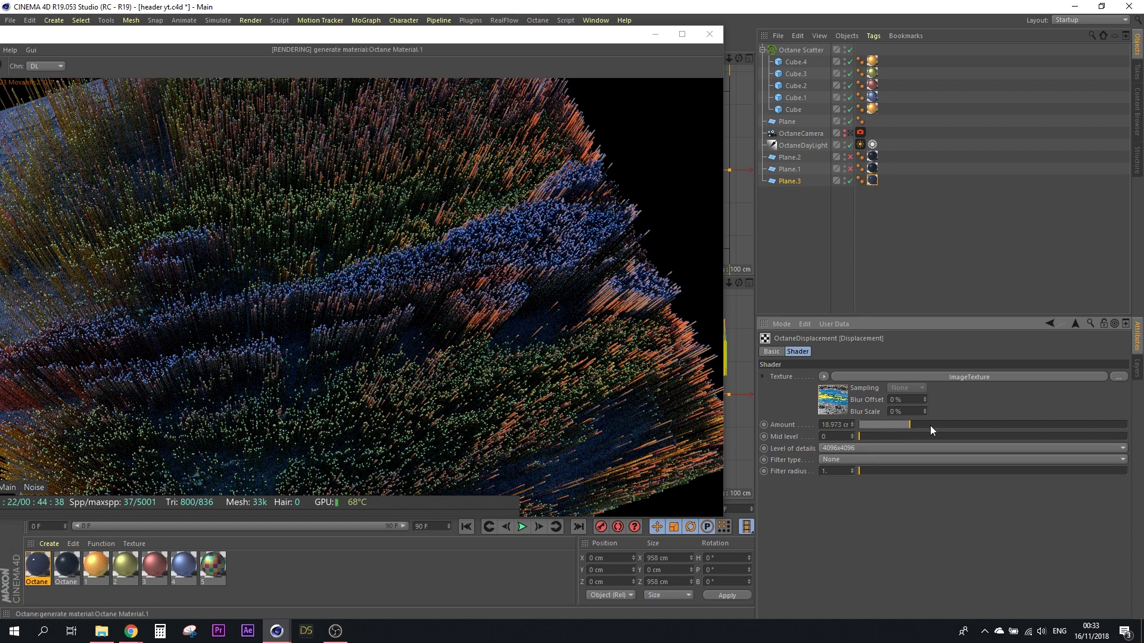
{"action": "left_click_drag", "start_coordinate": [935, 427], "coordinate": [946, 427]}
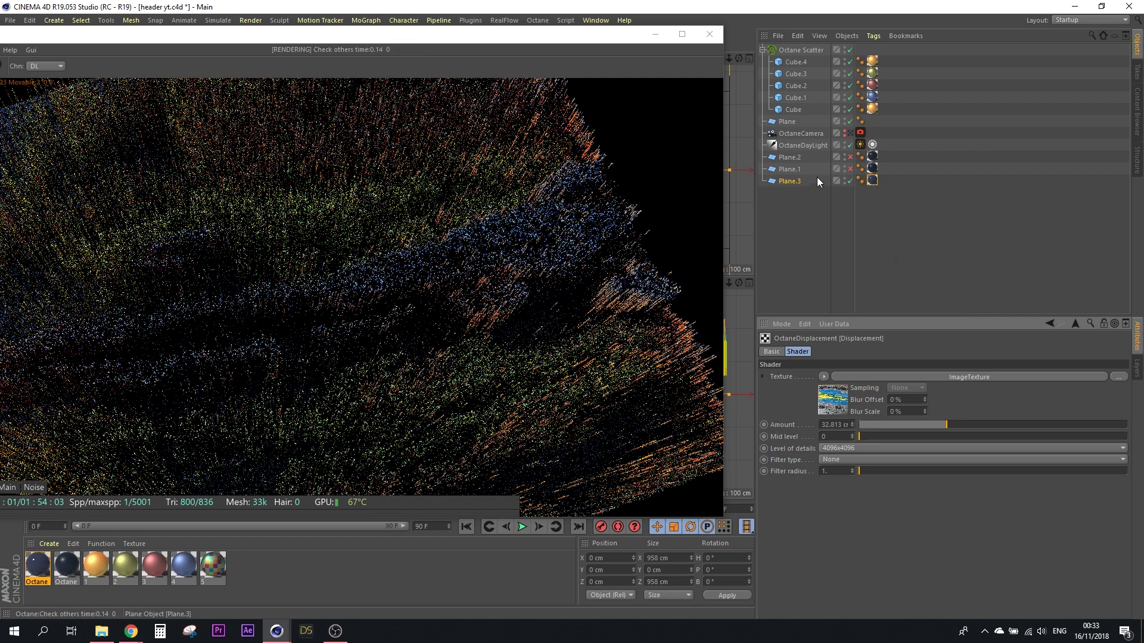
{"action": "left_click", "coordinate": [791, 182]}
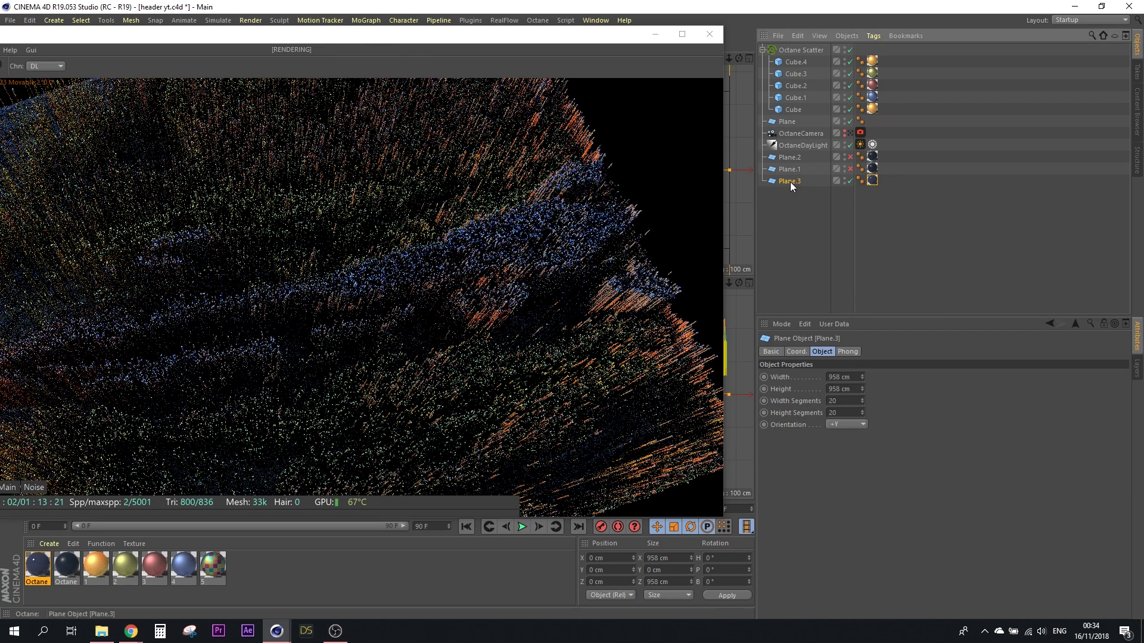
Step: Copy-paste Plane.3 as Plane.4 and move the camera close to the scattered strands
{"action": "key", "text": "ctrl+c"}
{"action": "key", "text": "ctrl+v"}
{"action": "left_click_drag", "start_coordinate": [416, 38], "coordinate": [432, 185]}
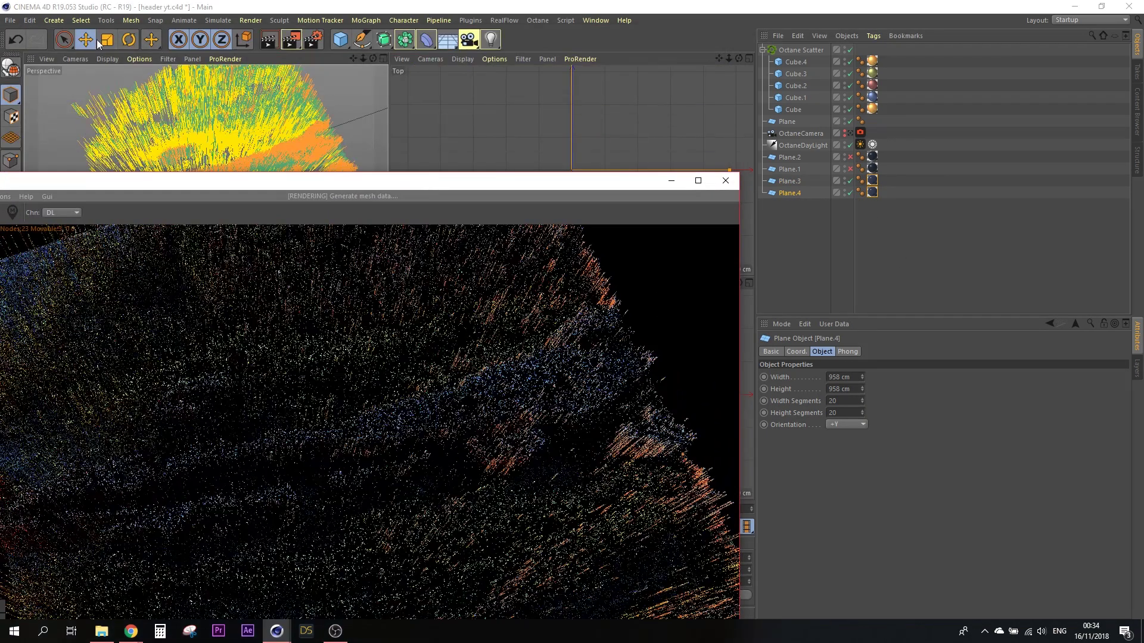
{"action": "left_click_drag", "start_coordinate": [363, 92], "coordinate": [243, 73], "text": "alt"}
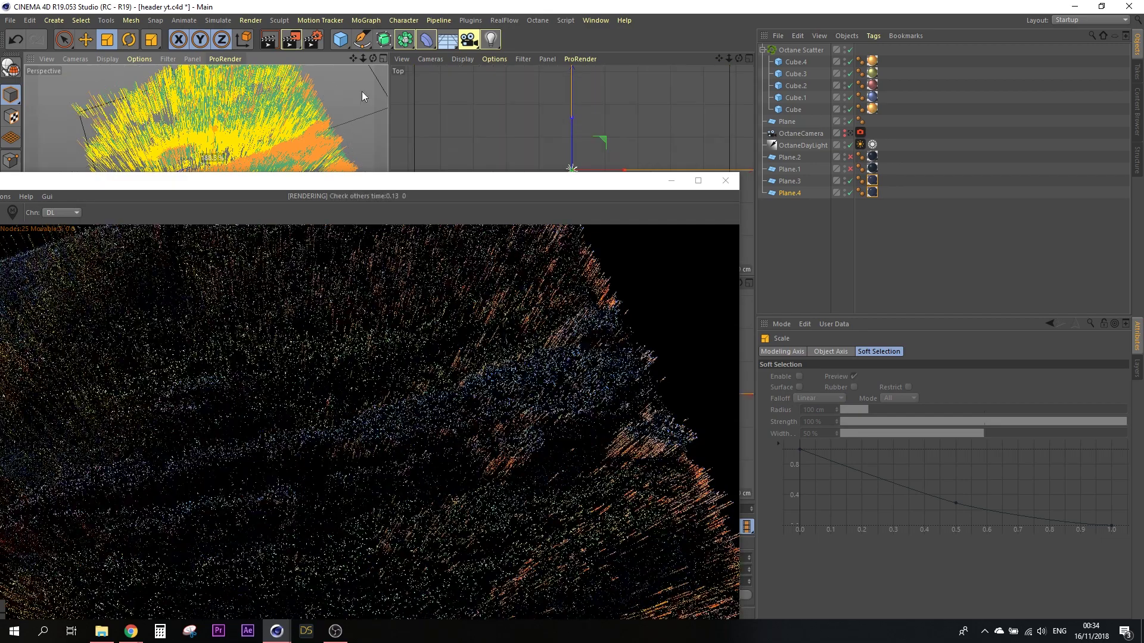
{"action": "left_click_drag", "start_coordinate": [544, 176], "coordinate": [689, 112]}
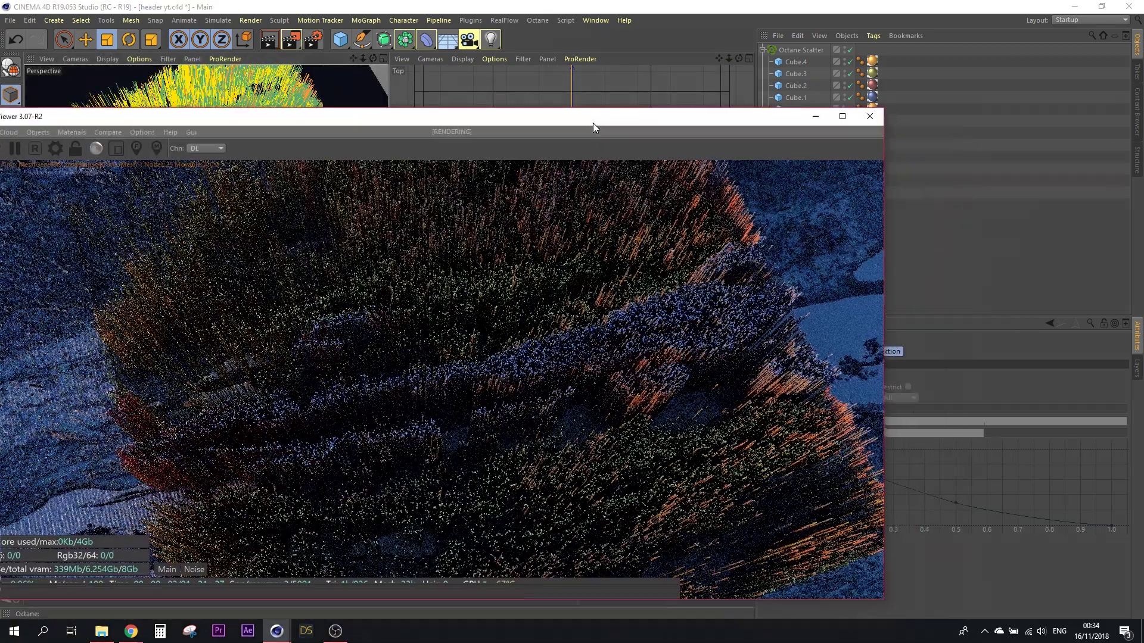
{"action": "left_click_drag", "start_coordinate": [592, 122], "coordinate": [678, 175]}
{"action": "left_click", "coordinate": [353, 67]}
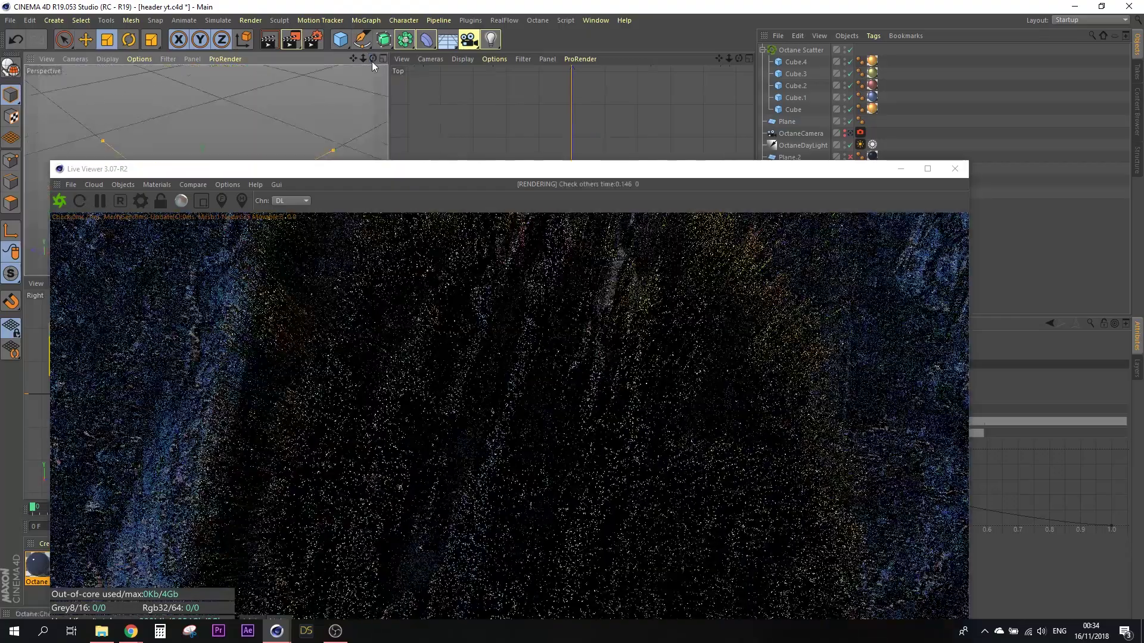
{"action": "left_click_drag", "start_coordinate": [372, 62], "coordinate": [448, 136]}
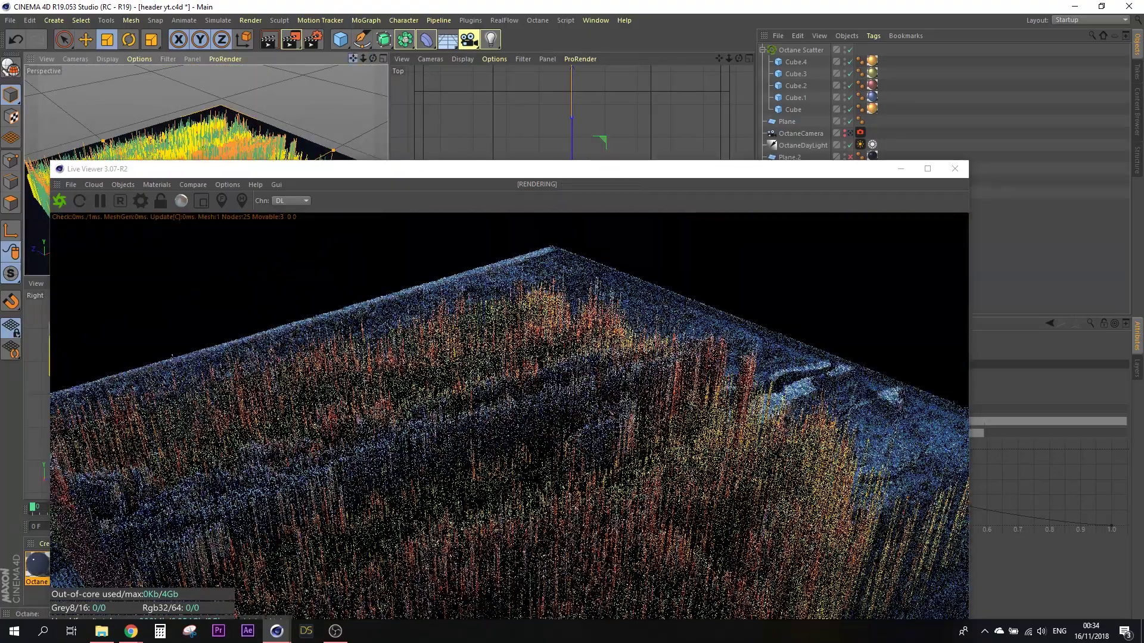
{"action": "mouse_move", "coordinate": [362, 60]}
{"action": "left_mouse_down"}
{"action": "mouse_move", "coordinate": [411, 84]}
{"action": "mouse_move", "coordinate": [354, 64]}
{"action": "mouse_move", "coordinate": [373, 58]}
{"action": "mouse_move", "coordinate": [363, 58]}
{"action": "left_mouse_up"}
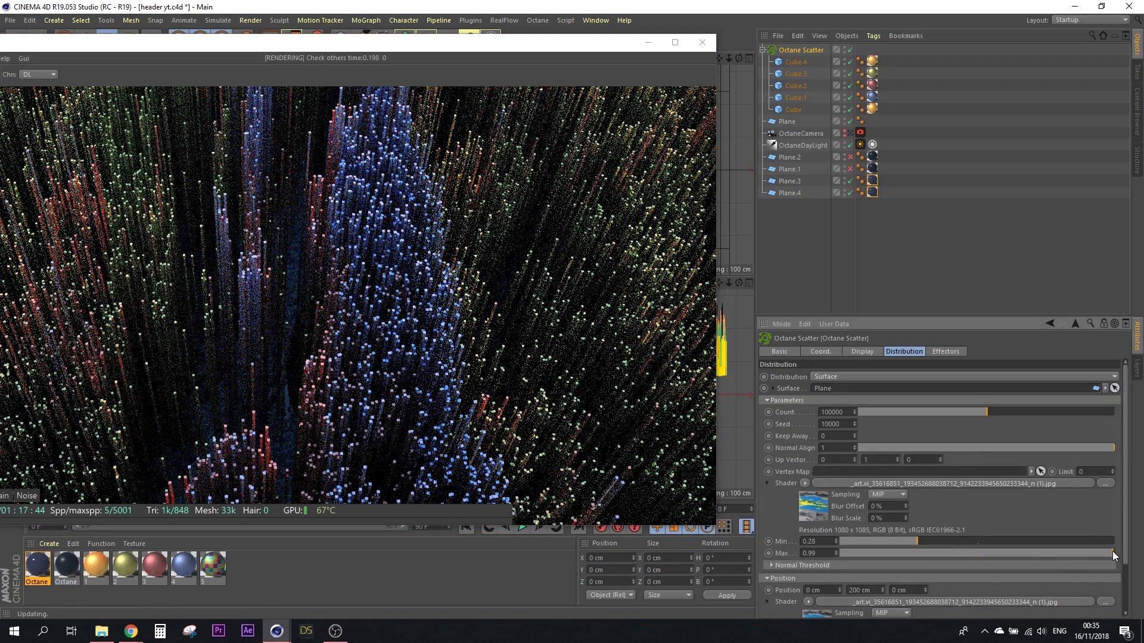
Step: Set Octane Scatter's distribution Min threshold to 0.22
{"action": "left_click_drag", "start_coordinate": [1002, 541], "coordinate": [1014, 541]}
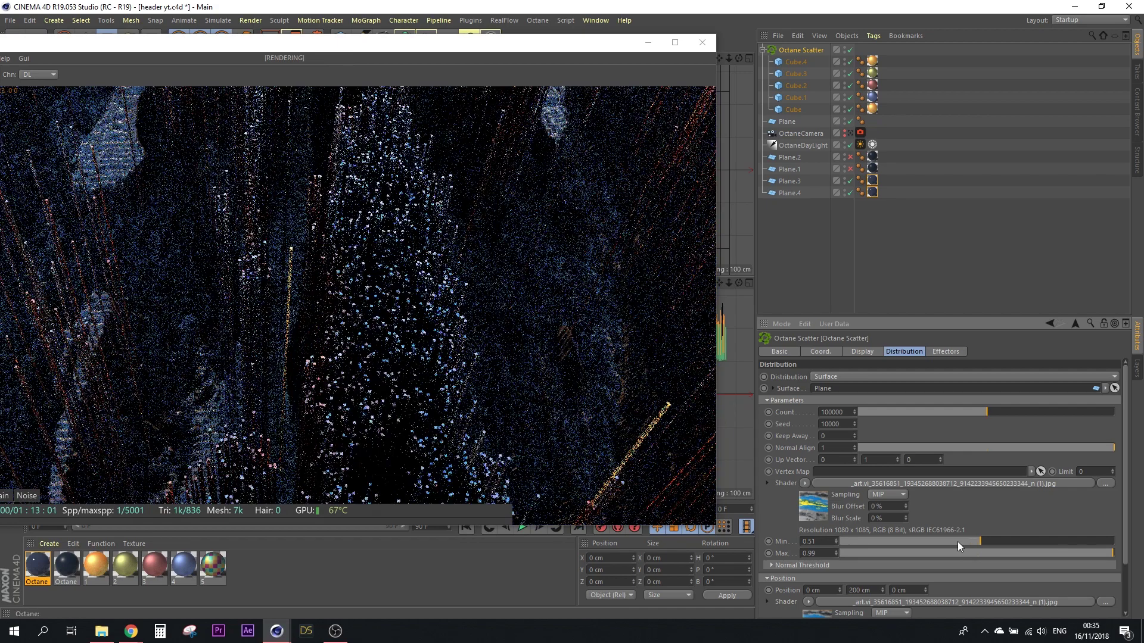
{"action": "left_click_drag", "start_coordinate": [957, 541], "coordinate": [850, 542]}
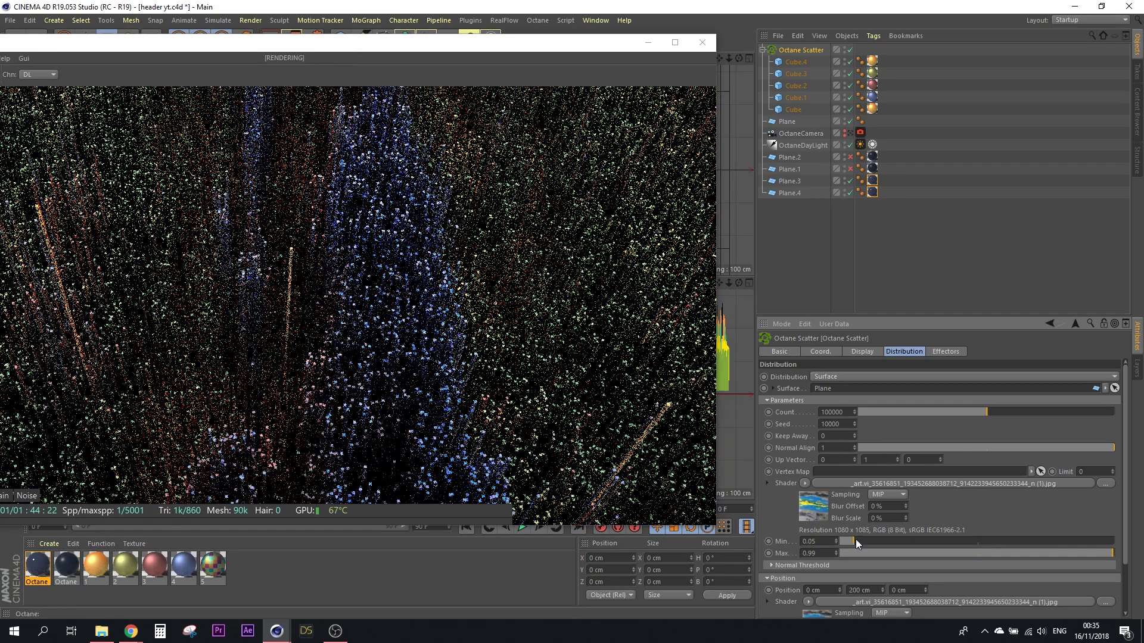
{"action": "double_click", "coordinate": [819, 542]}
{"action": "type", "text": "0.22"}
{"action": "key", "text": "Return"}
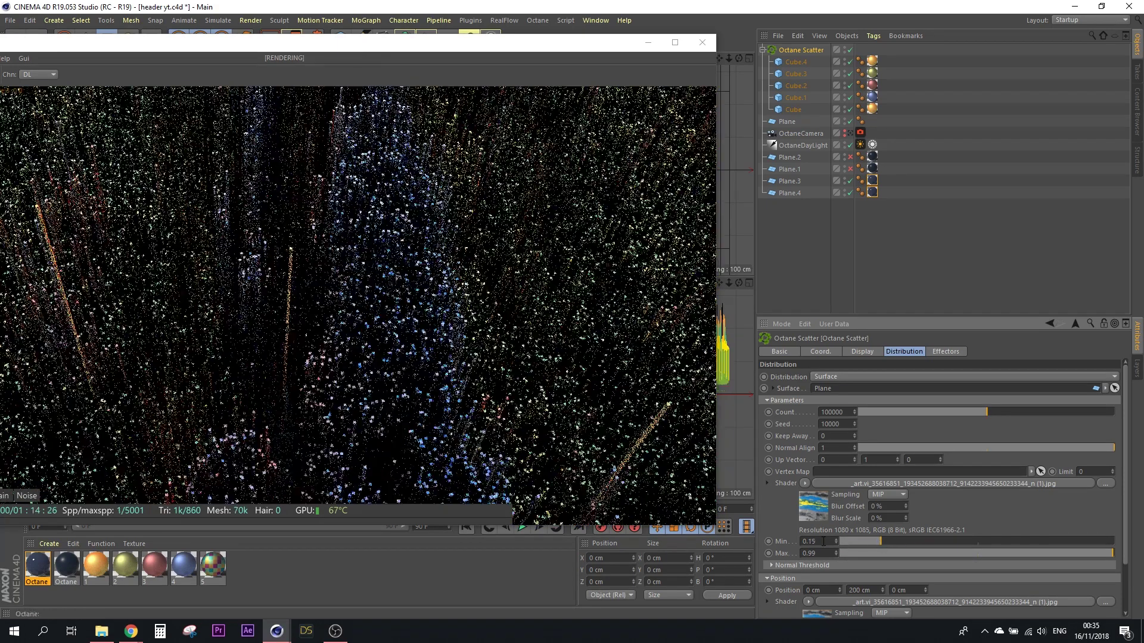
Step: Reframe the live render on a closer, lower angle of the coloured strands
{"action": "left_click_drag", "start_coordinate": [547, 40], "coordinate": [817, 85]}
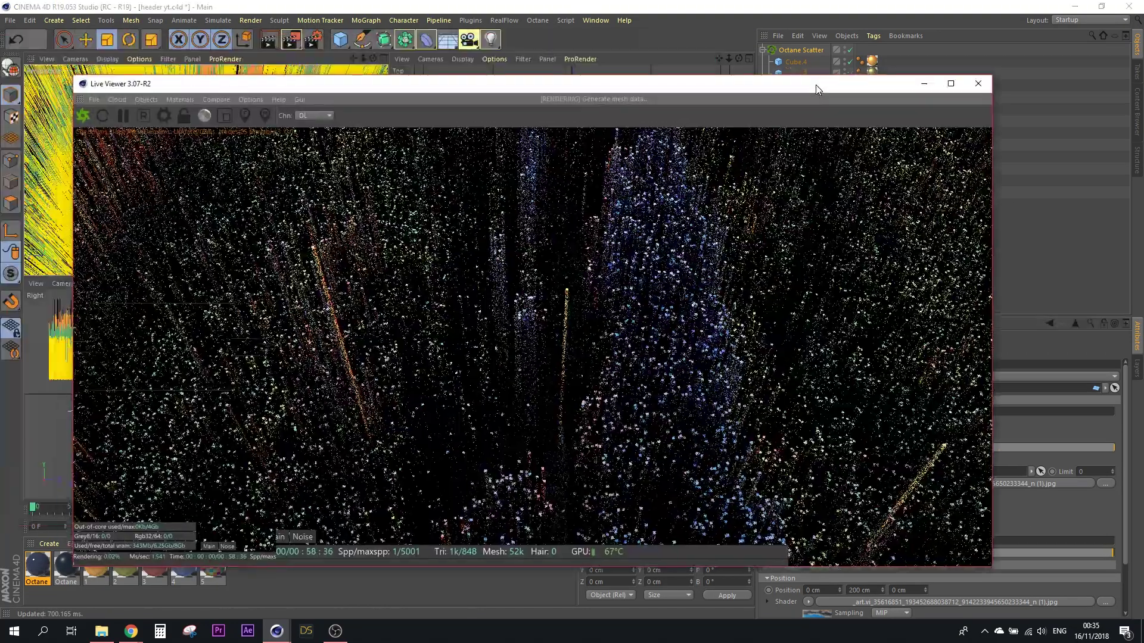
{"action": "mouse_move", "coordinate": [373, 58]}
{"action": "left_mouse_down"}
{"action": "mouse_move", "coordinate": [417, 71]}
{"action": "mouse_move", "coordinate": [363, 61]}
{"action": "left_mouse_up"}
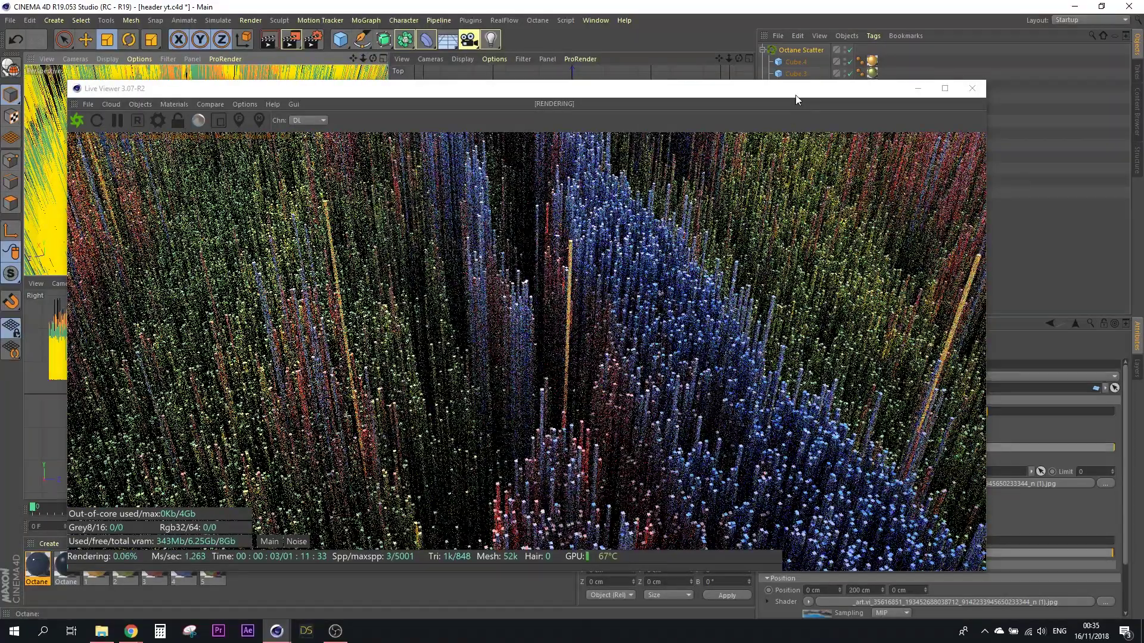
{"action": "left_click_drag", "start_coordinate": [795, 94], "coordinate": [577, 126]}
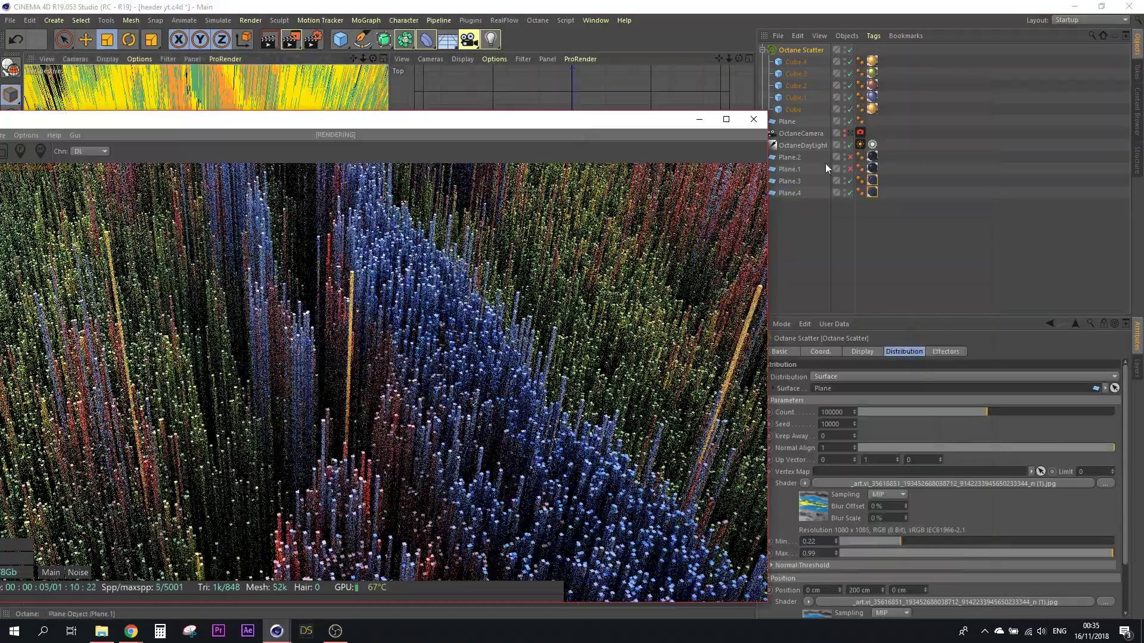
{"action": "left_click_drag", "start_coordinate": [489, 126], "coordinate": [933, 148]}
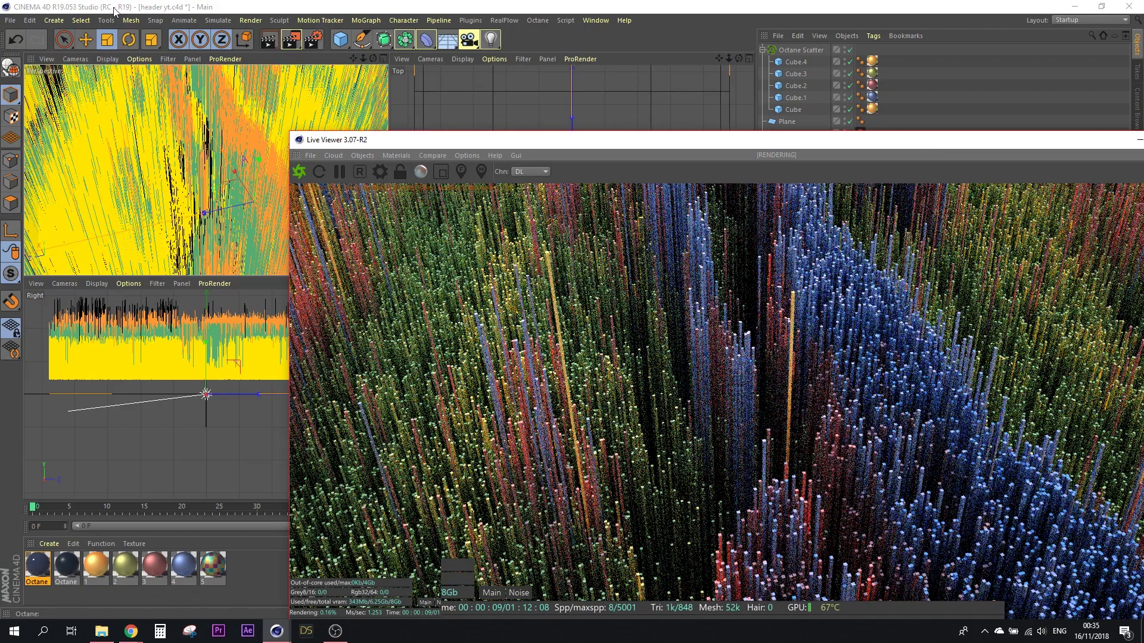
{"action": "left_click", "coordinate": [181, 93]}
{"action": "key", "text": "e"}
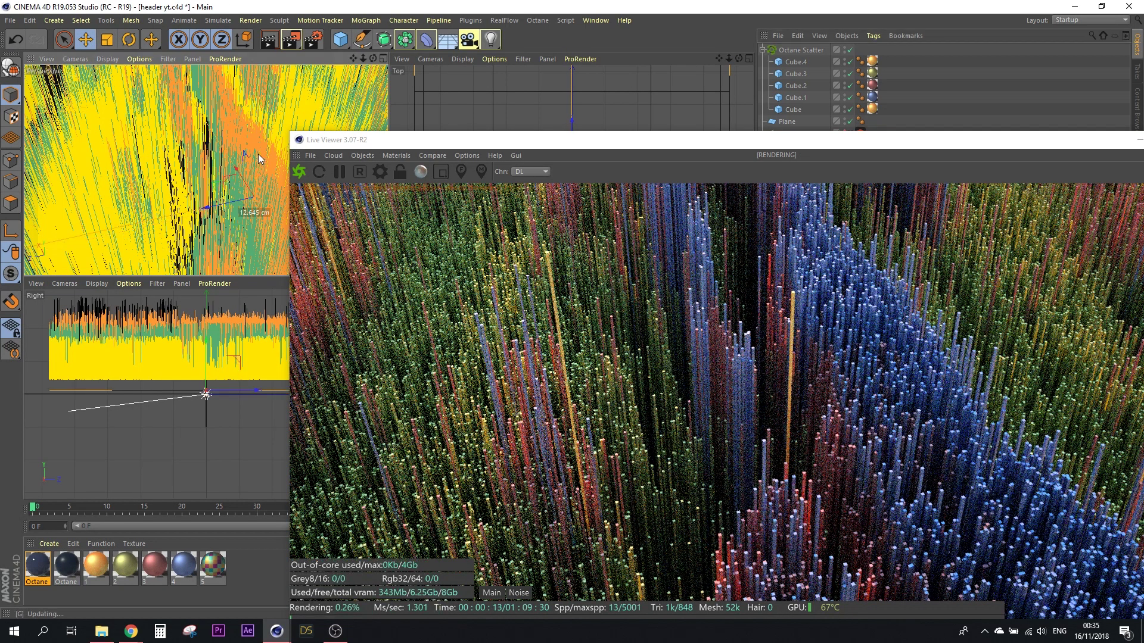
{"action": "mouse_move", "coordinate": [260, 159]}
{"action": "left_mouse_down"}
{"action": "mouse_move", "coordinate": [268, 118]}
{"action": "mouse_move", "coordinate": [205, 170]}
{"action": "mouse_move", "coordinate": [581, 146]}
{"action": "mouse_move", "coordinate": [330, 65]}
{"action": "left_mouse_up"}
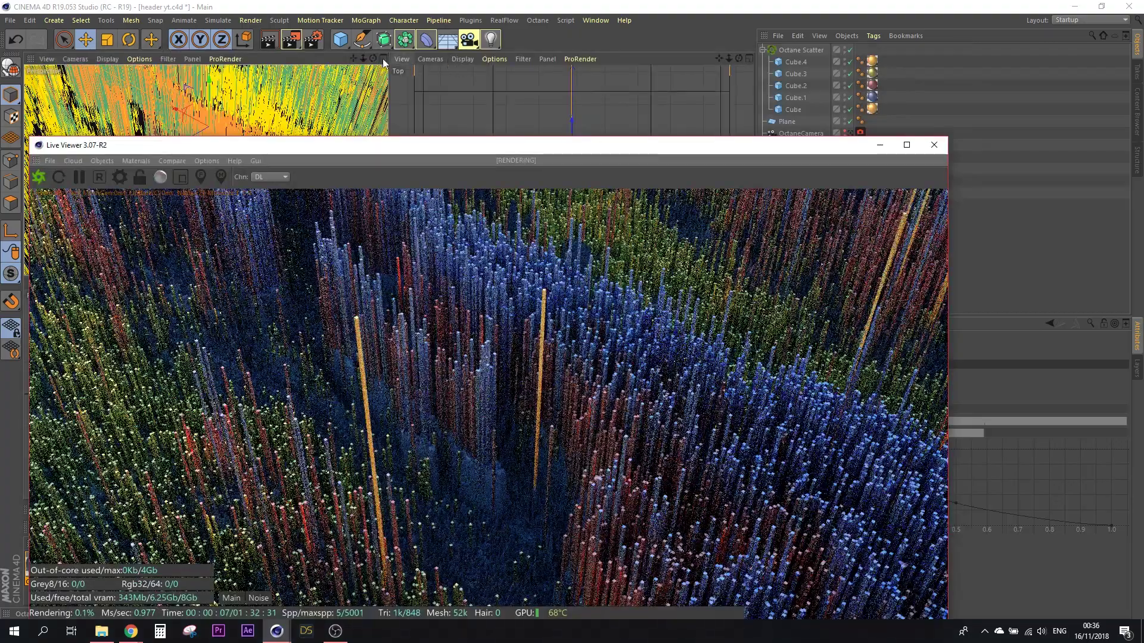
Step: Add an Octane camera from the current view via the Live Viewer
{"action": "left_click_drag", "start_coordinate": [354, 59], "coordinate": [356, 63]}
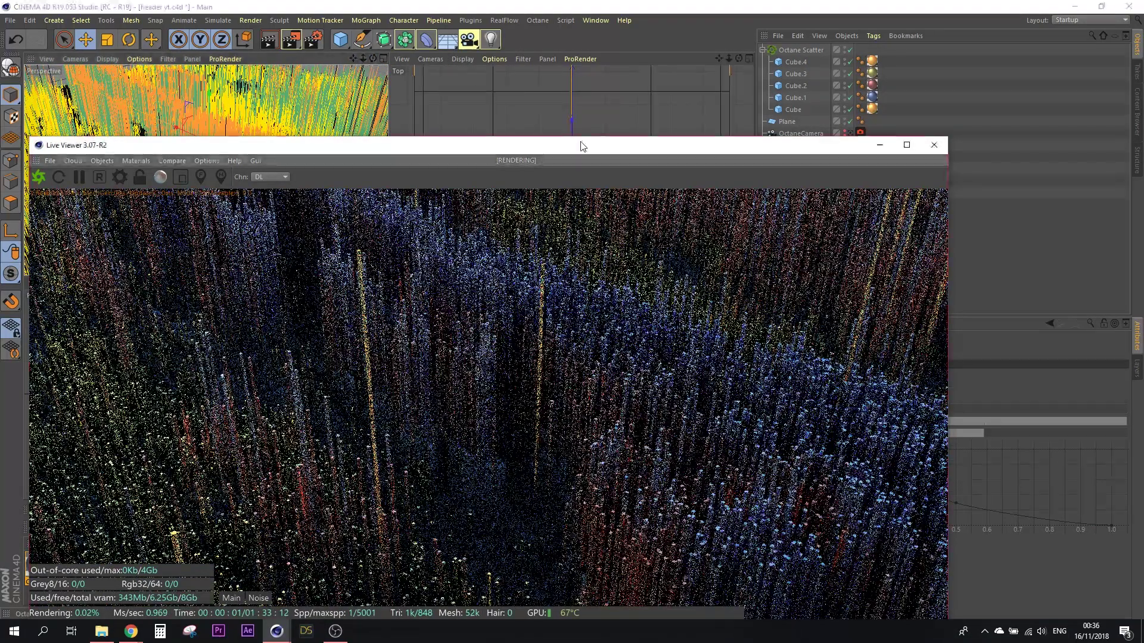
{"action": "left_click_drag", "start_coordinate": [582, 145], "coordinate": [604, 56]}
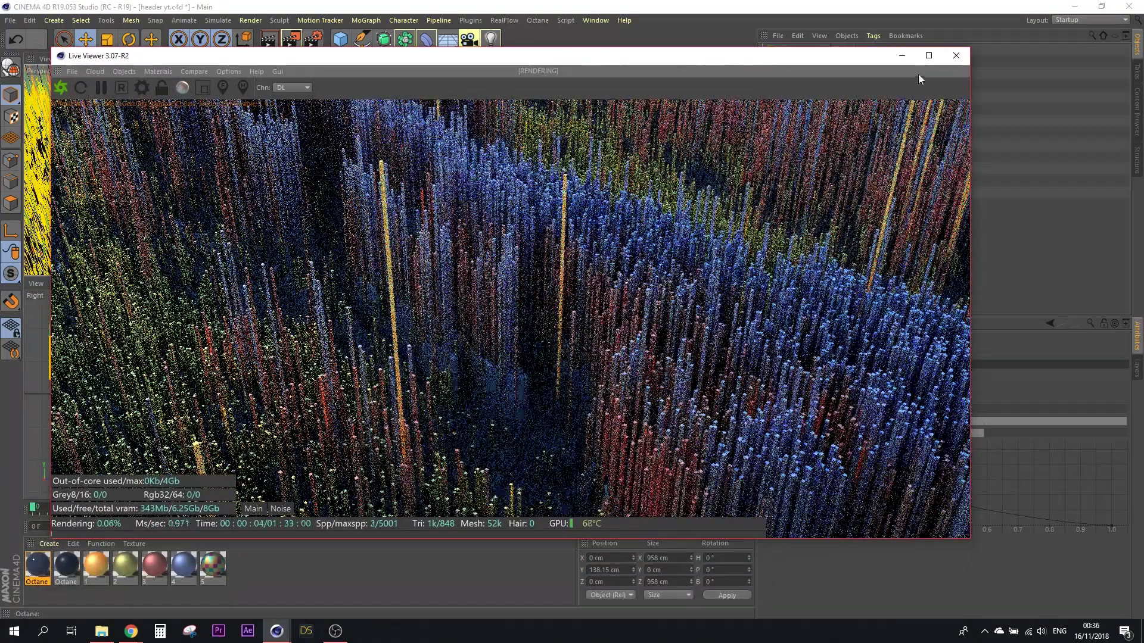
{"action": "left_click", "coordinate": [928, 55]}
{"action": "left_click", "coordinate": [1104, 6]}
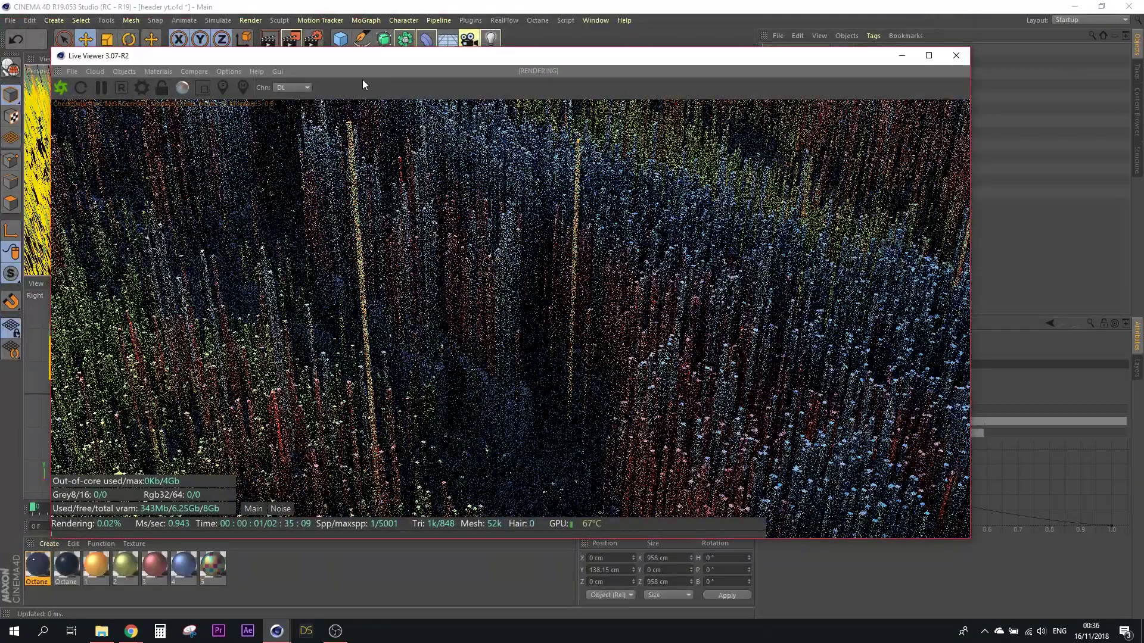
{"action": "left_click", "coordinate": [126, 73]}
{"action": "left_click", "coordinate": [135, 89]}
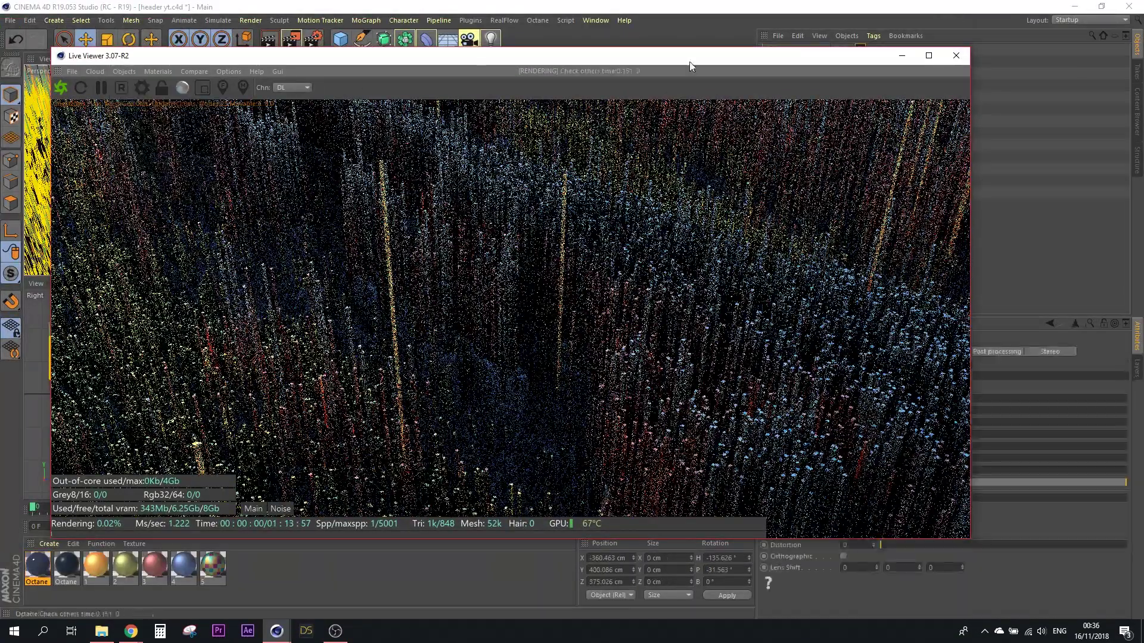
Step: Enable the camera imager and raise saturation to about 1.51
{"action": "left_click_drag", "start_coordinate": [670, 59], "coordinate": [462, 46]}
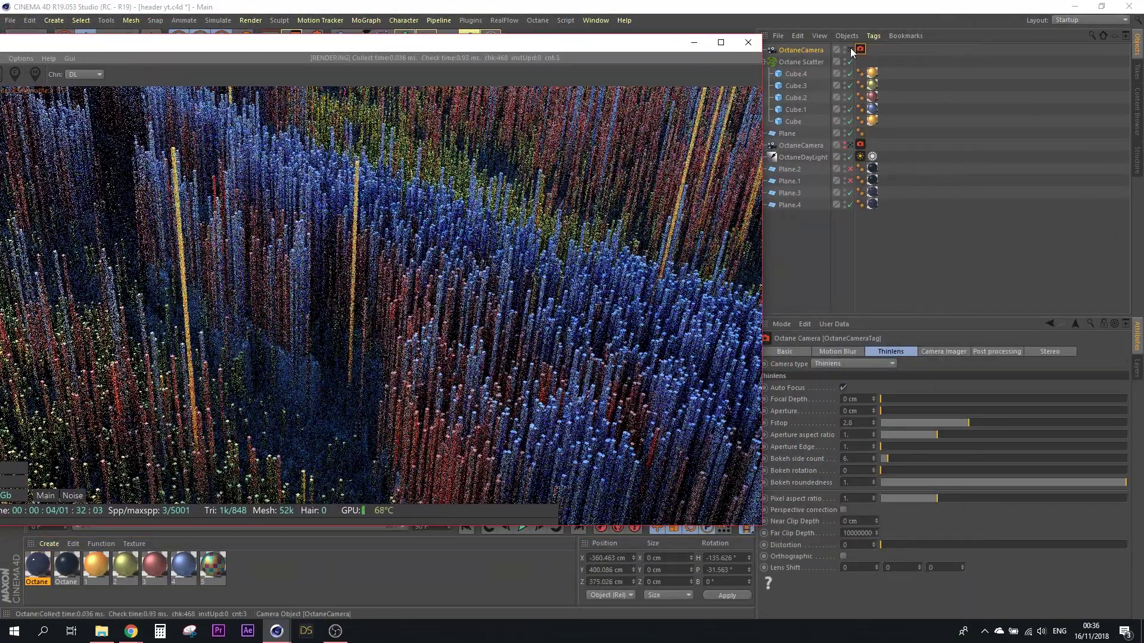
{"action": "left_click", "coordinate": [957, 349]}
{"action": "left_click", "coordinate": [850, 388]}
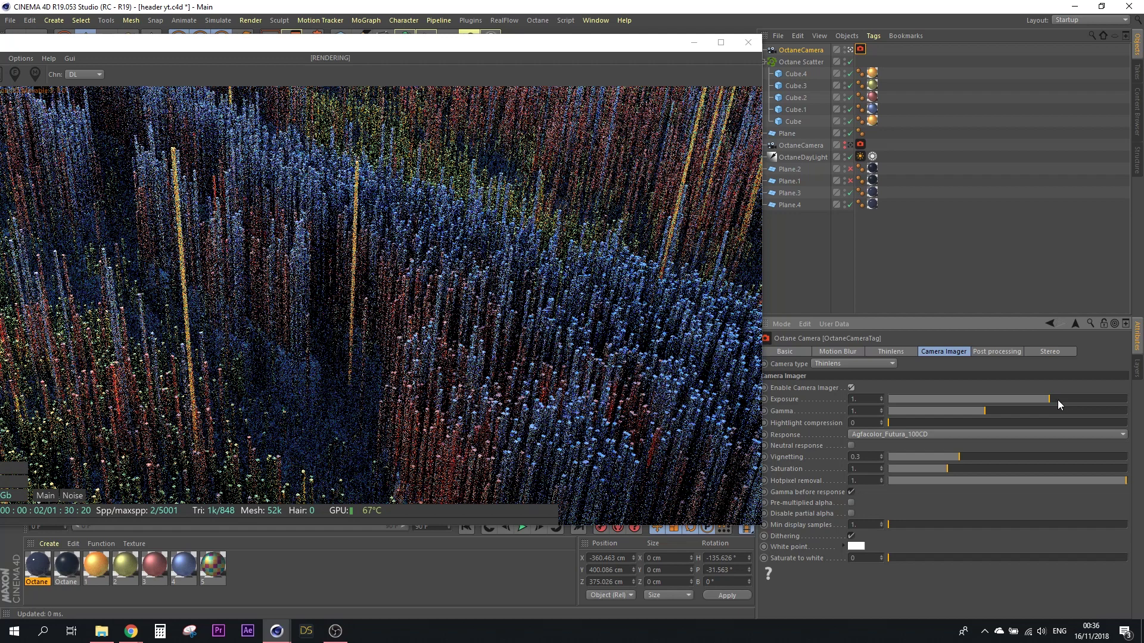
{"action": "left_click", "coordinate": [966, 468]}
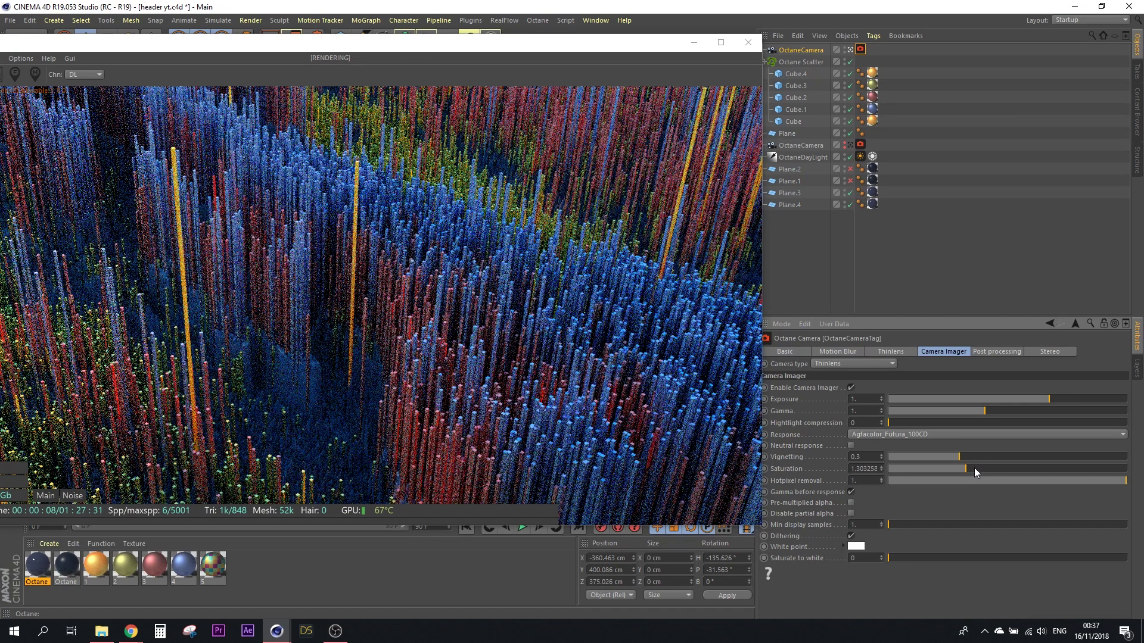
{"action": "left_click", "coordinate": [975, 469]}
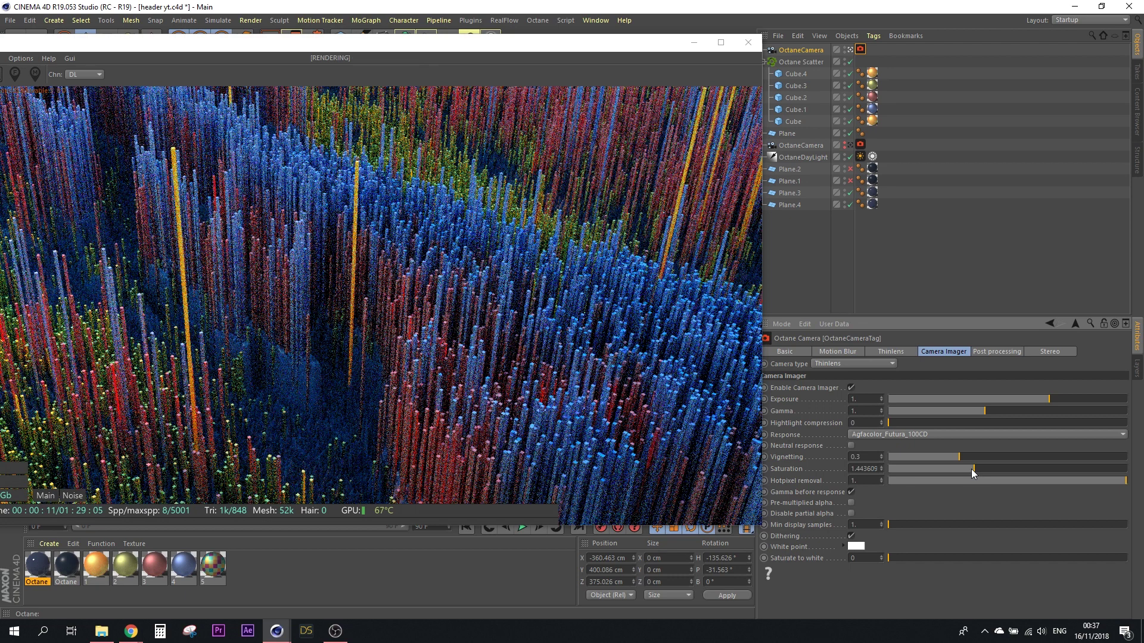
{"action": "left_click", "coordinate": [978, 470]}
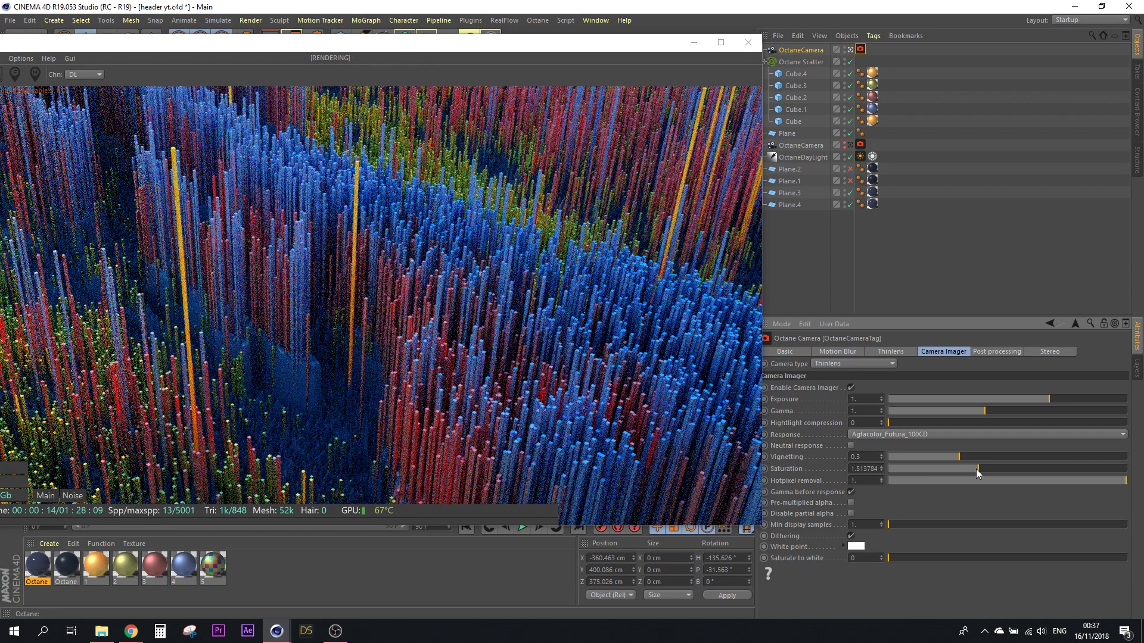
Step: Enable post processing with bloom power about 2.15
{"action": "left_click", "coordinate": [985, 353]}
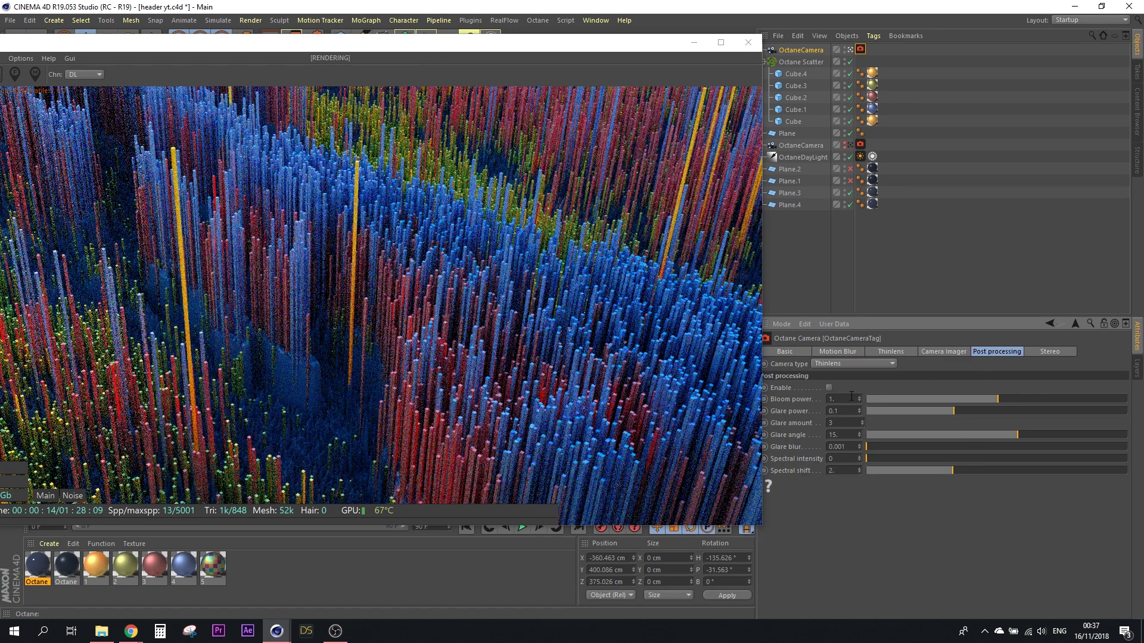
{"action": "left_click", "coordinate": [829, 388]}
{"action": "left_click", "coordinate": [1012, 399]}
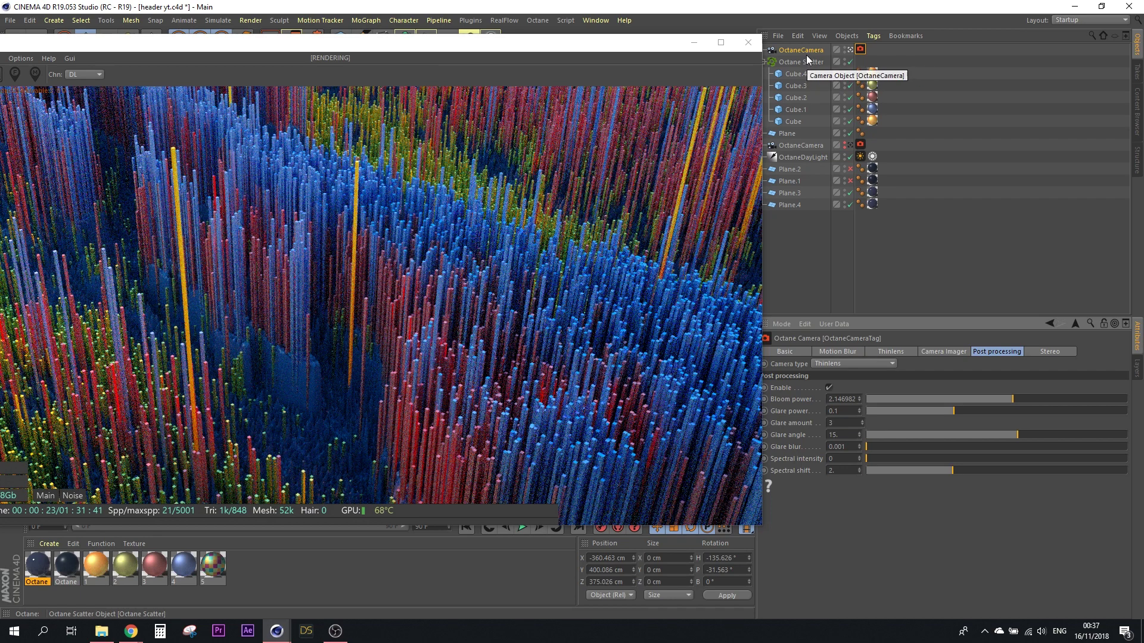
Step: Turn off Thinlens auto focus and pick focus on the blue strands (395.566 cm)
{"action": "left_click", "coordinate": [880, 352]}
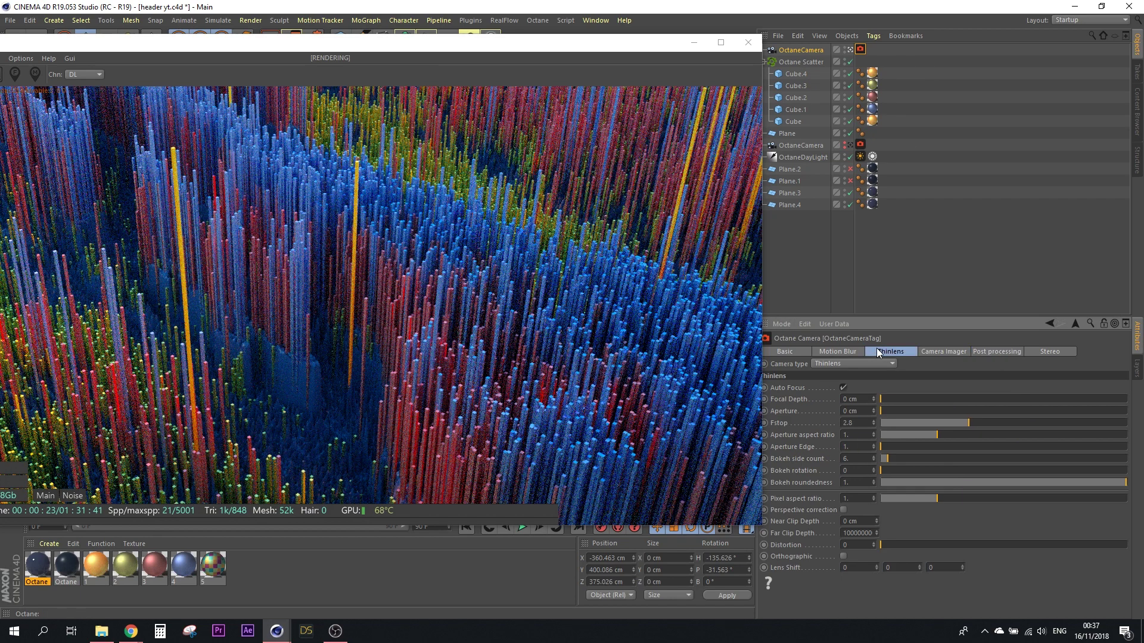
{"action": "left_click", "coordinate": [843, 386]}
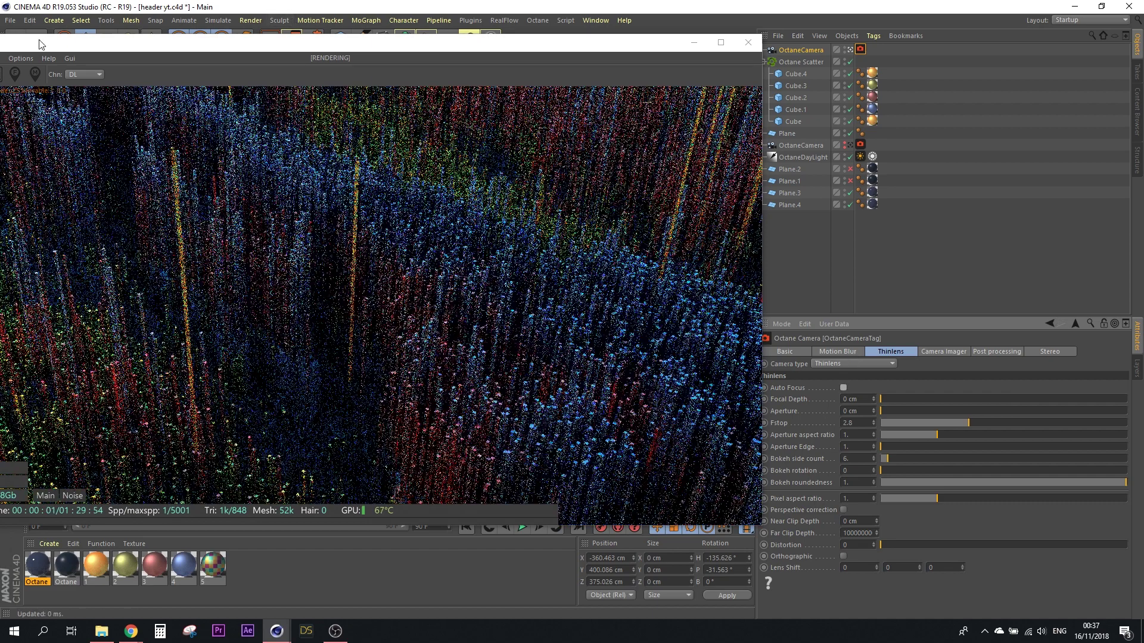
{"action": "left_click_drag", "start_coordinate": [40, 45], "coordinate": [87, 43]}
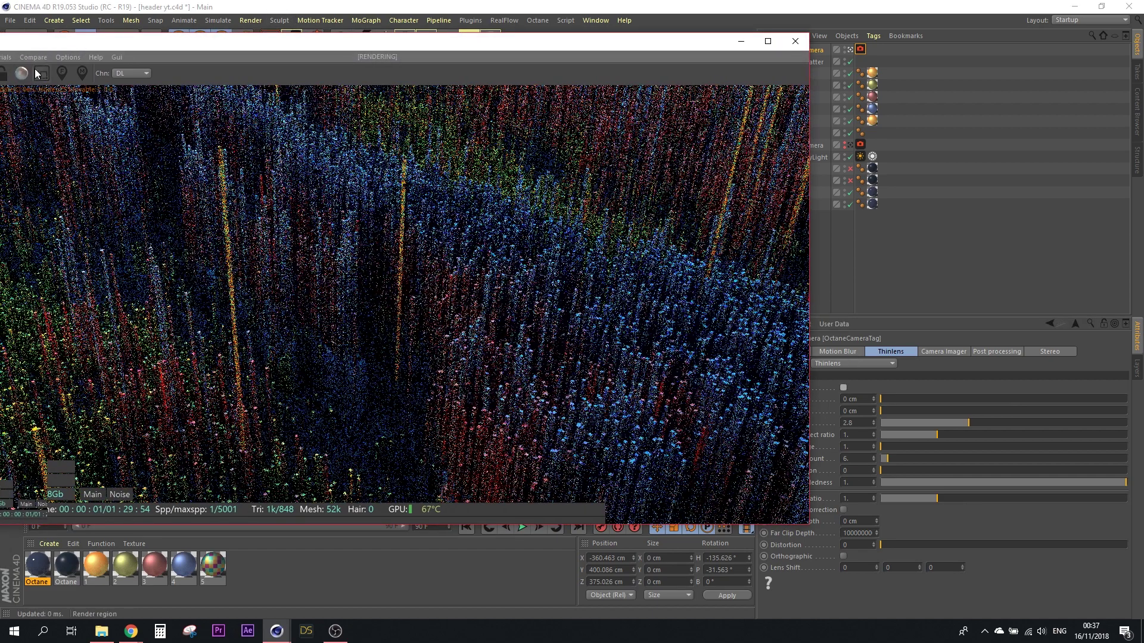
{"action": "left_click", "coordinate": [60, 73]}
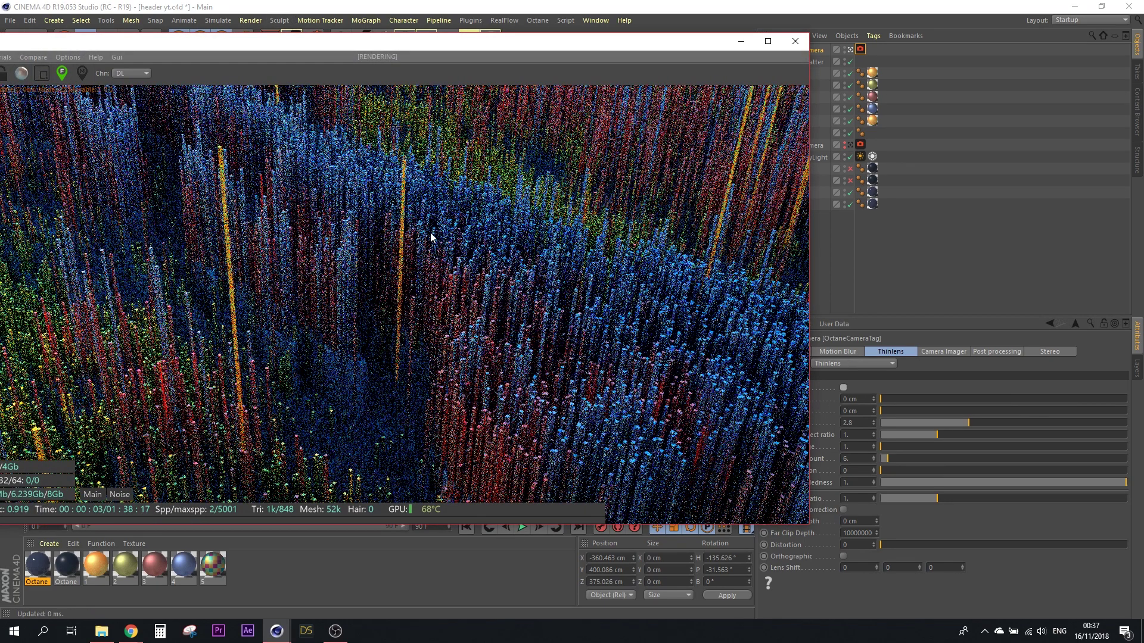
{"action": "left_click", "coordinate": [464, 247]}
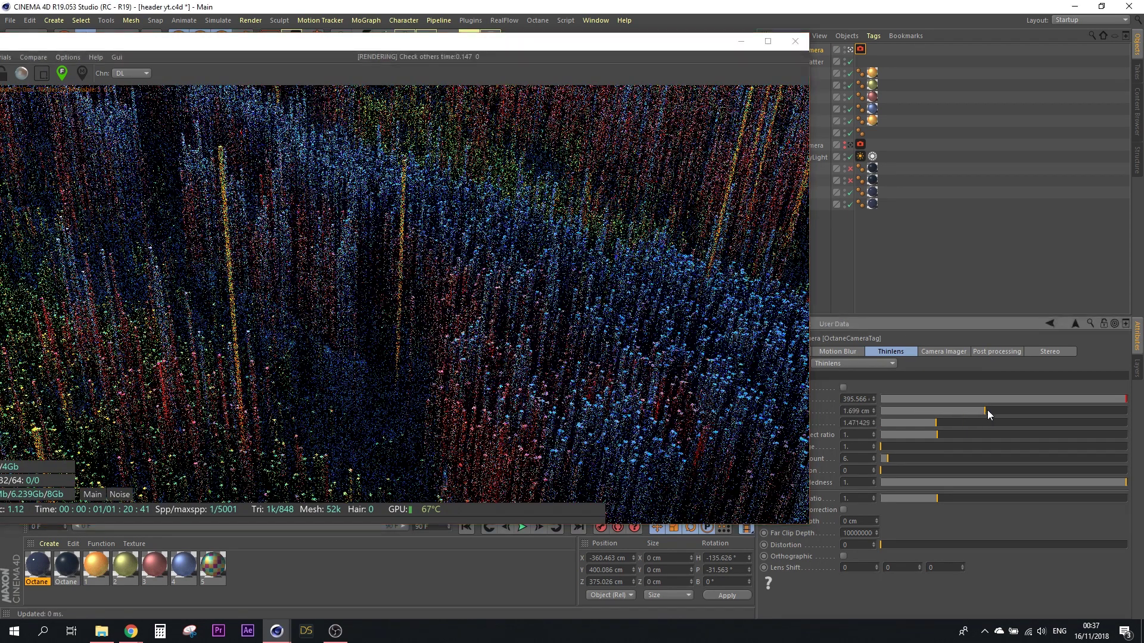
Step: Set the camera aperture to 1.99 cm and aperture edge to 2
{"action": "left_click_drag", "start_coordinate": [988, 411], "coordinate": [1067, 413]}
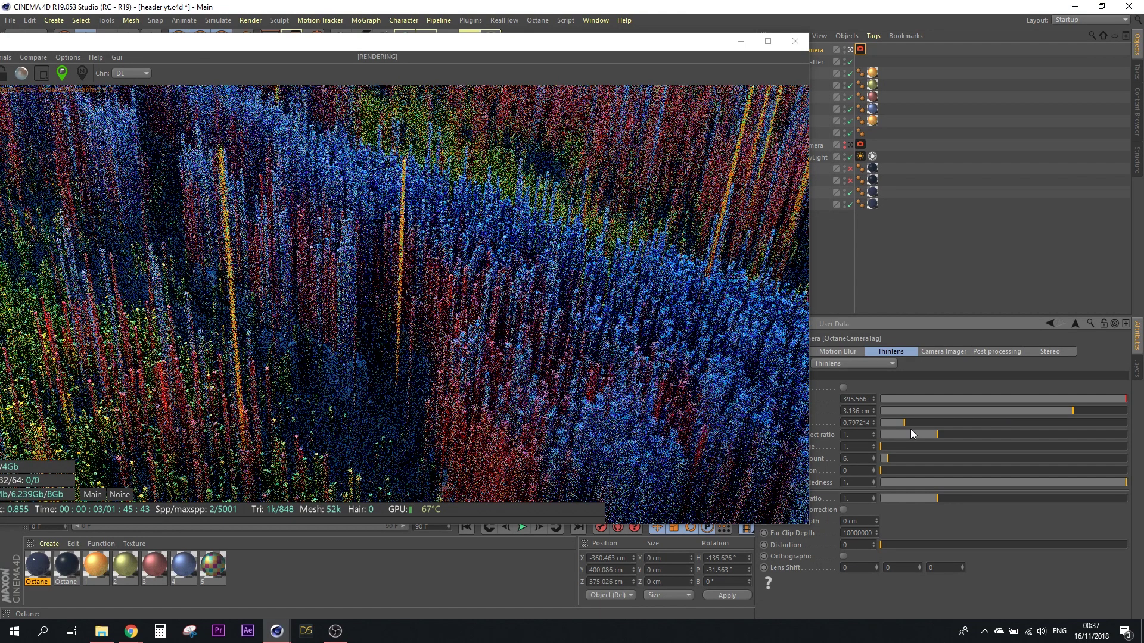
{"action": "left_click_drag", "start_coordinate": [646, 42], "coordinate": [600, 42]}
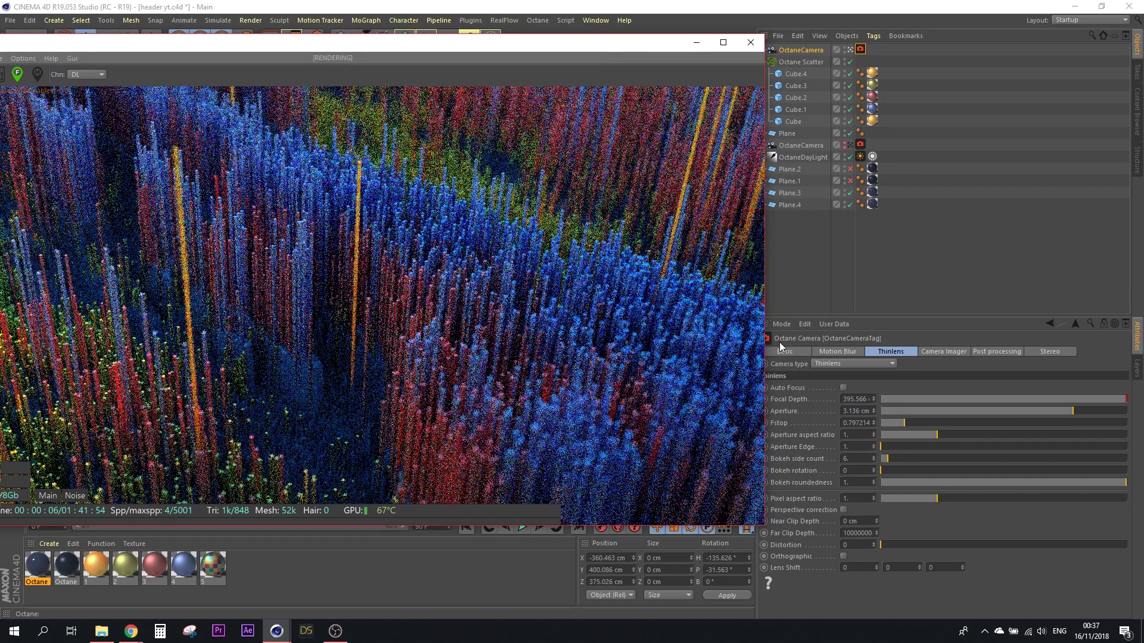
{"action": "left_click", "coordinate": [866, 446]}
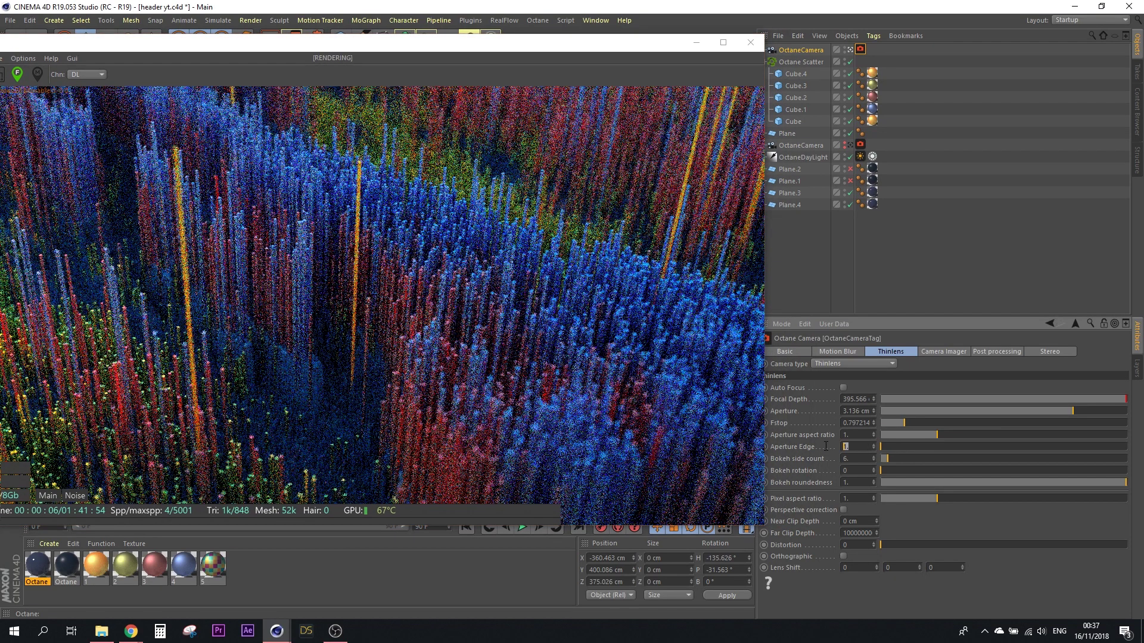
{"action": "type", "text": "3"}
{"action": "type", "text": "2."}
{"action": "key", "text": "Return"}
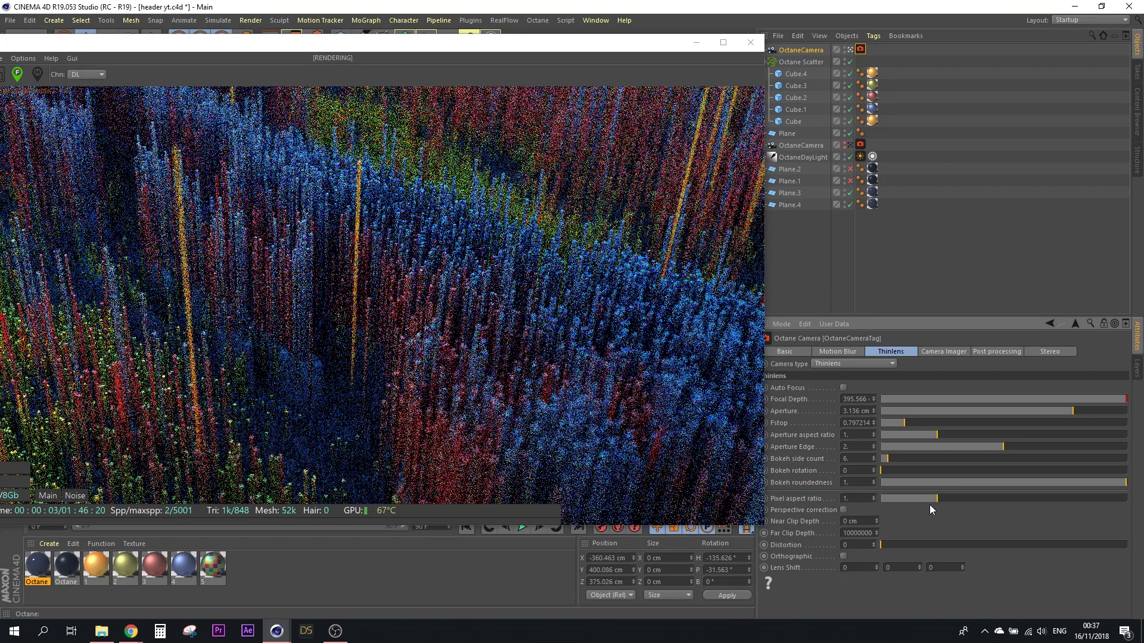
{"action": "left_click", "coordinate": [1003, 409]}
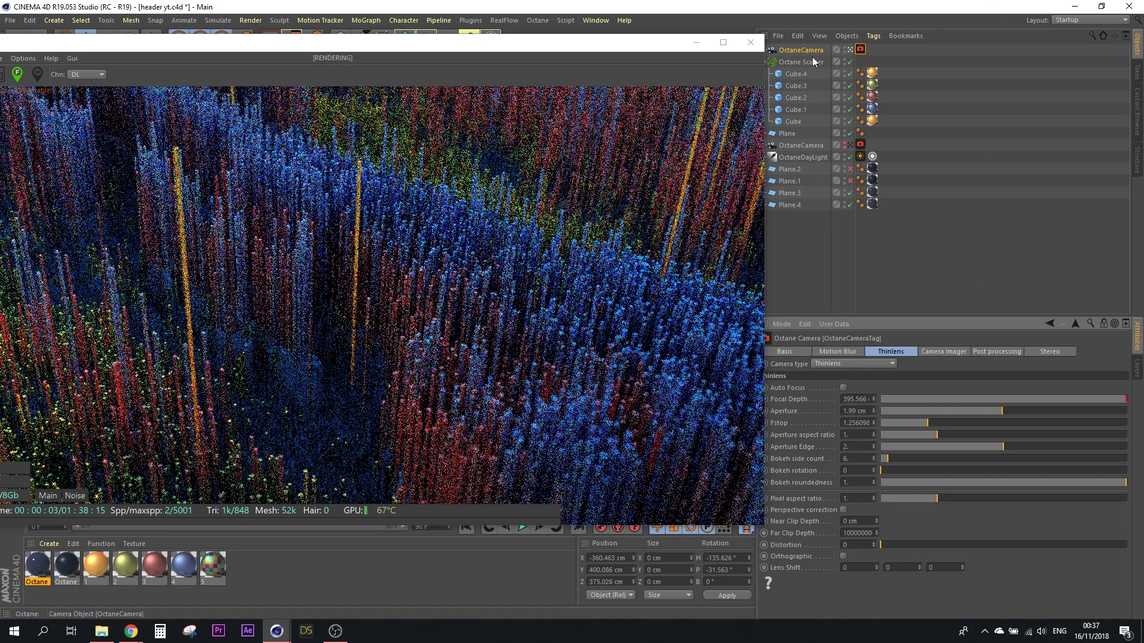
Step: Raise Octane Scatter's distribution count from 100000 to 1000000
{"action": "left_click", "coordinate": [810, 59]}
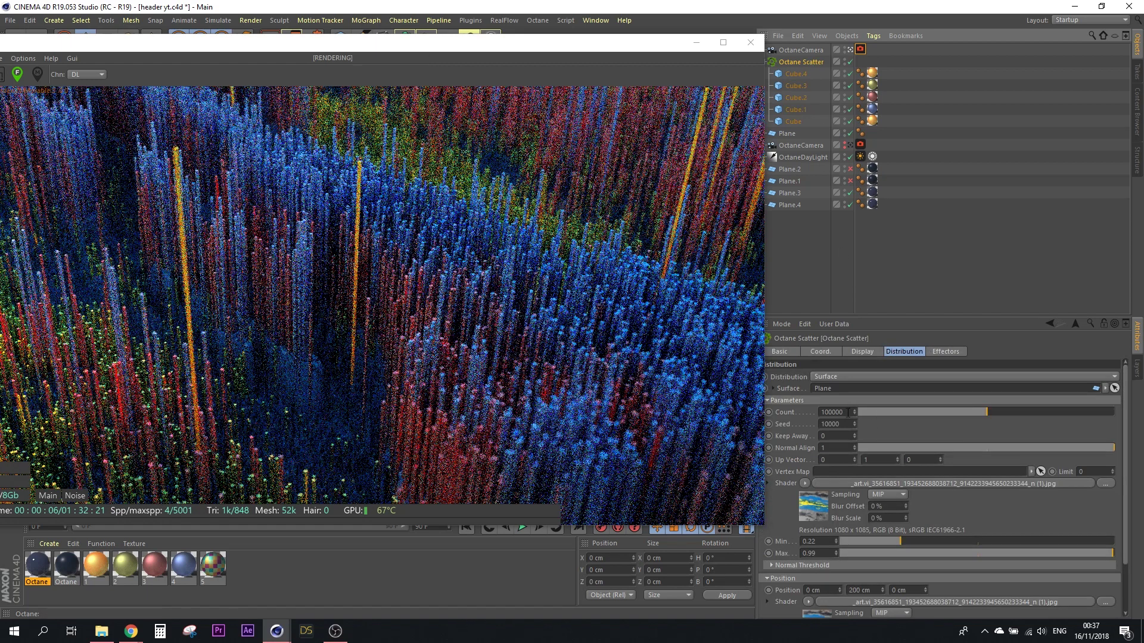
{"action": "left_click", "coordinate": [848, 412]}
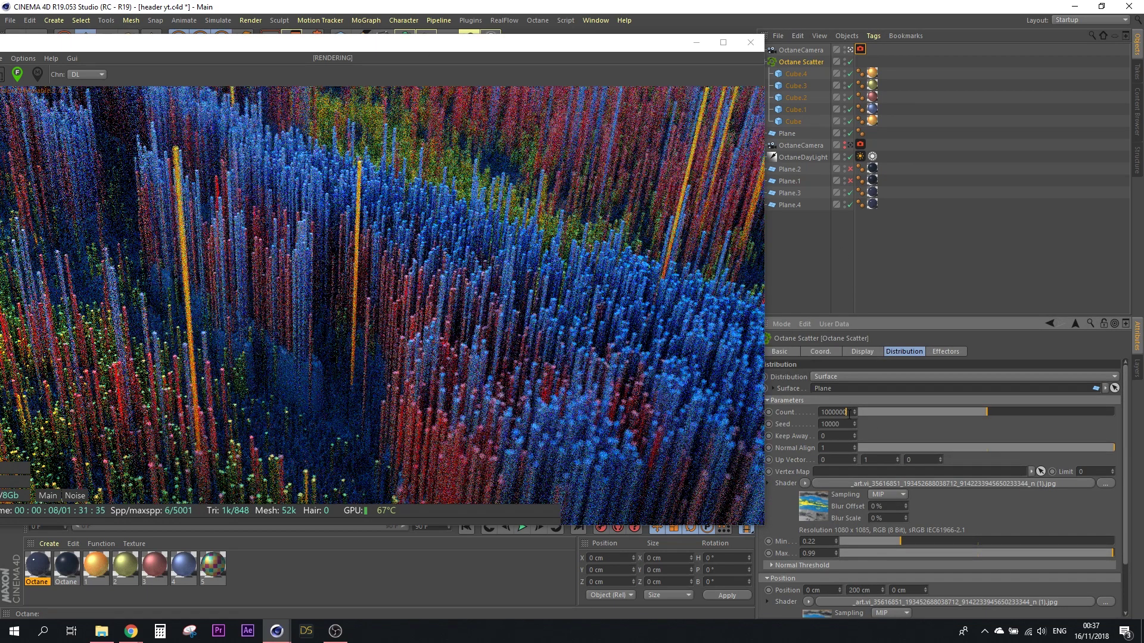
{"action": "type", "text": "0"}
{"action": "key", "text": "Return"}
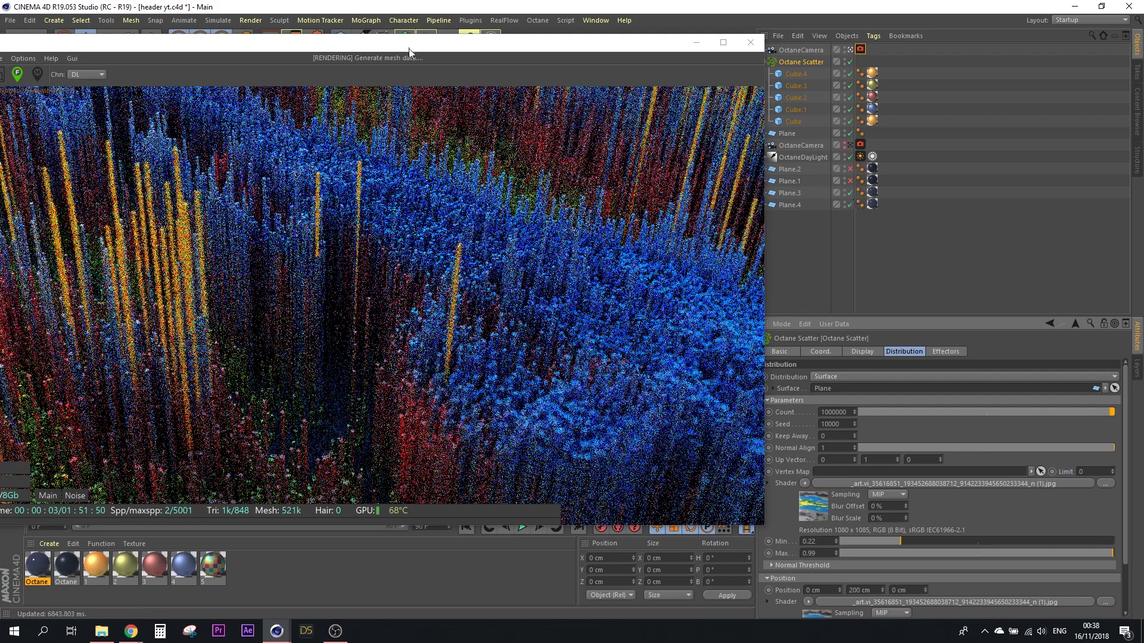
{"action": "mouse_move", "coordinate": [408, 47]}
{"action": "left_mouse_down"}
{"action": "mouse_move", "coordinate": [599, 73]}
{"action": "mouse_move", "coordinate": [657, 105]}
{"action": "left_mouse_up"}
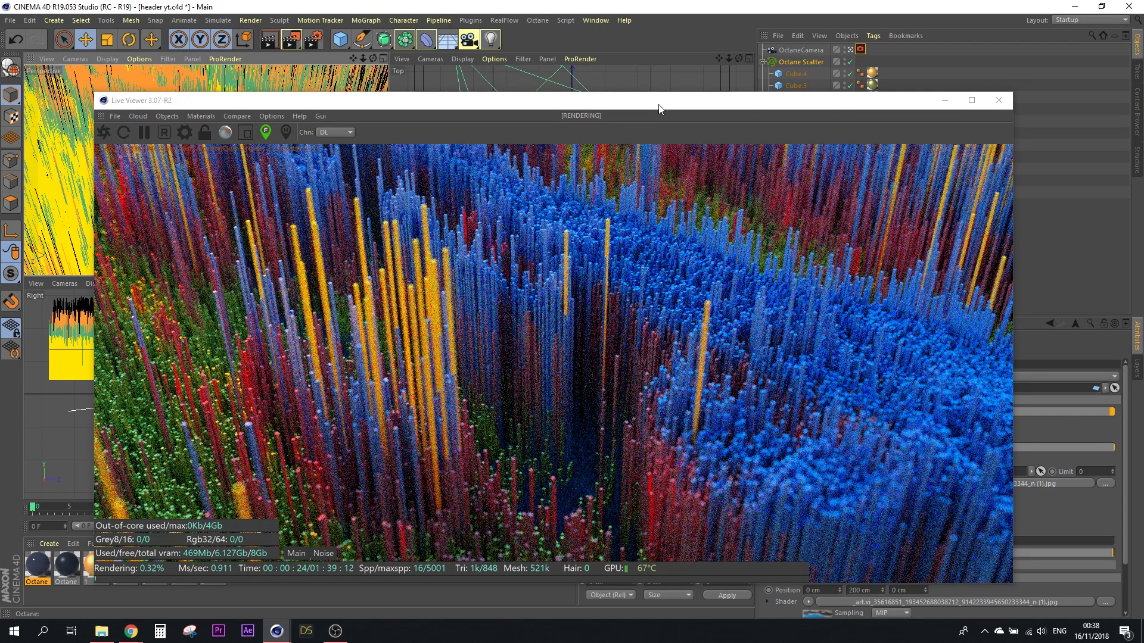
{"action": "left_click_drag", "start_coordinate": [659, 109], "coordinate": [609, 38]}
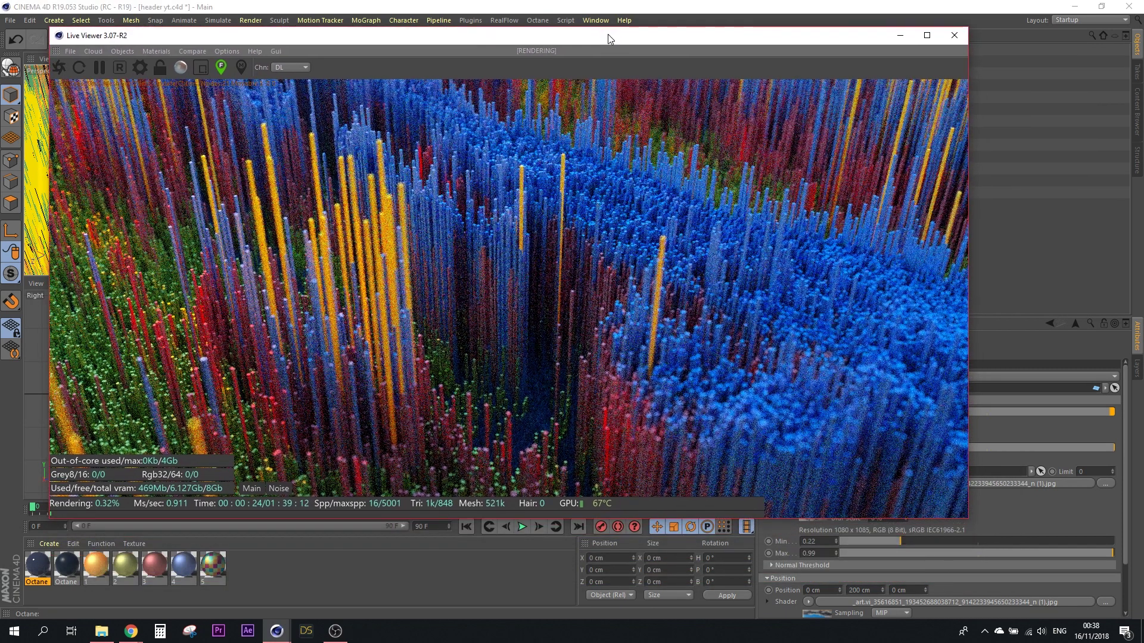